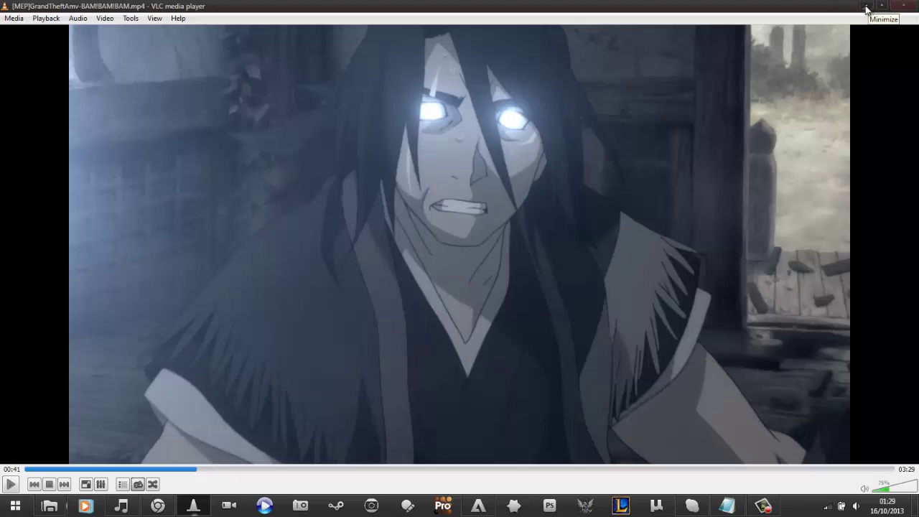
Minimize VLC and open the Pictures library from the Start menu.
left_click(866, 7)
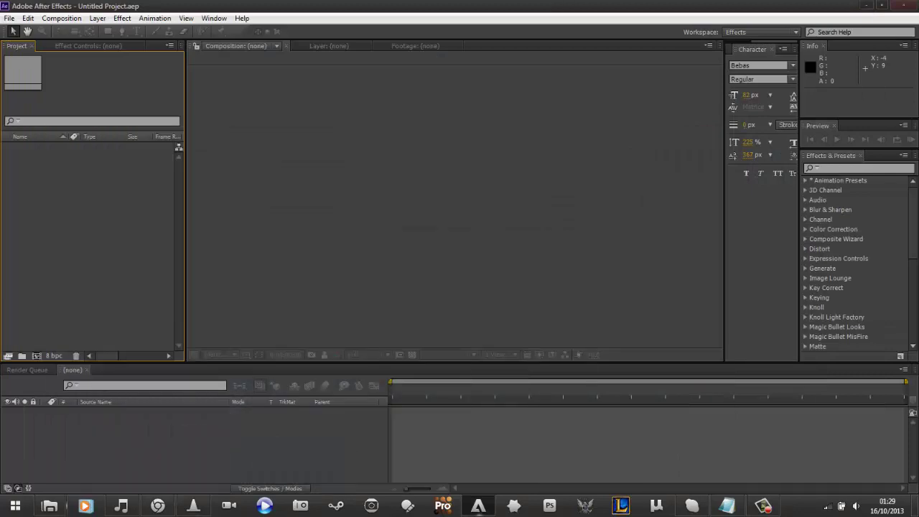
mouse_move(50, 506)
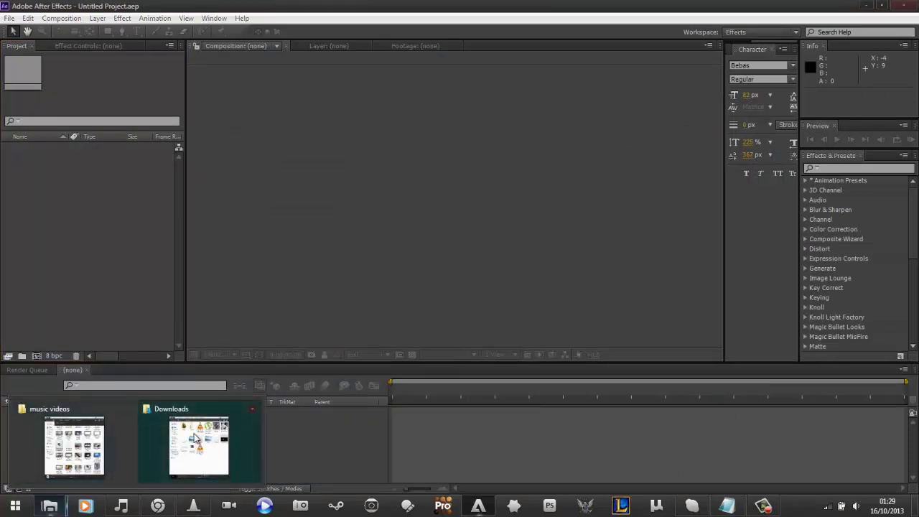
key("super")
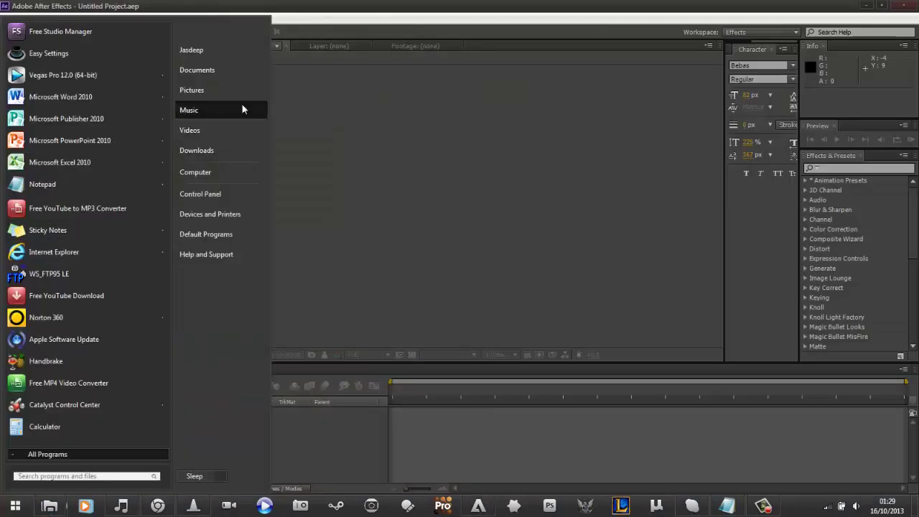
left_click(239, 90)
double_click(251, 129)
key("BackSpace")
key("Return")
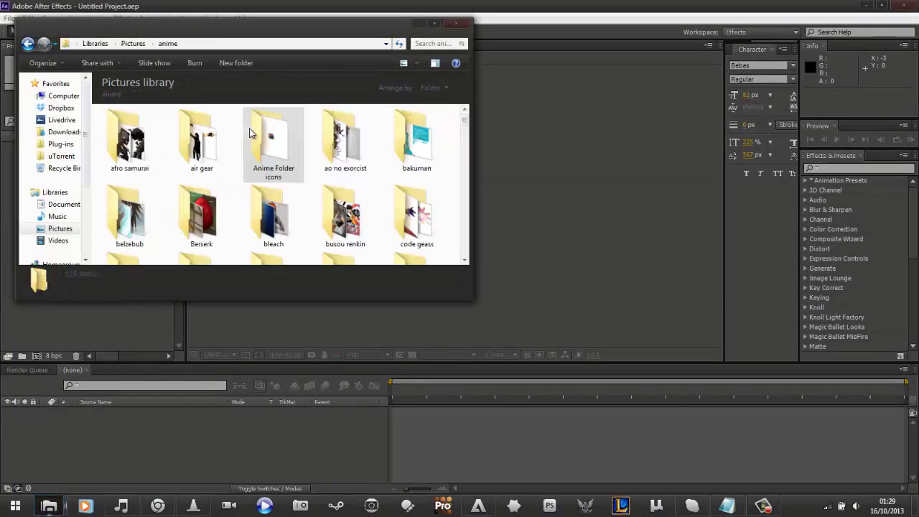
key("Down")
key("Down")
key("Down")
key("Down")
key("Down")
key("Down")
key("Down")
key("Down")
key("Down")
key("Down")
key("Down")
key("Down")
key("Right")
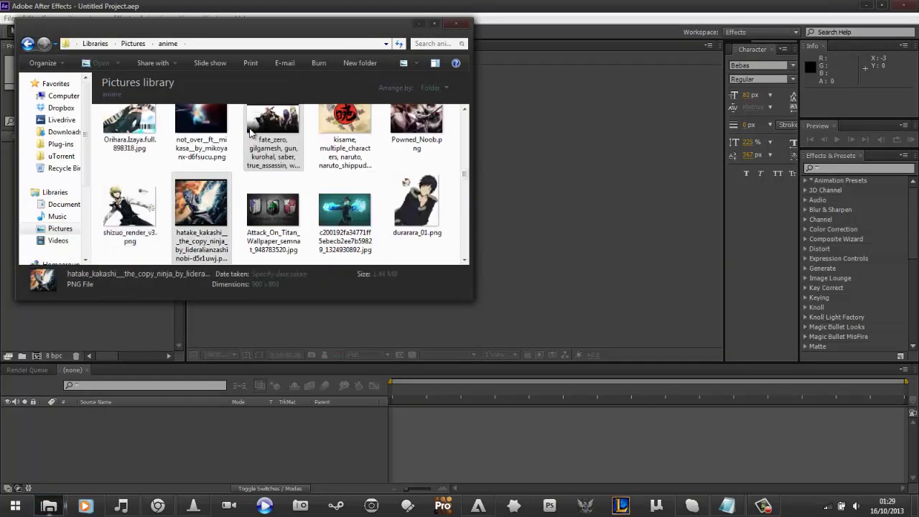
key("Right")
key("Right")
key("Right")
key("Right")
key("Right")
key("Right")
key("Right")
key("Right")
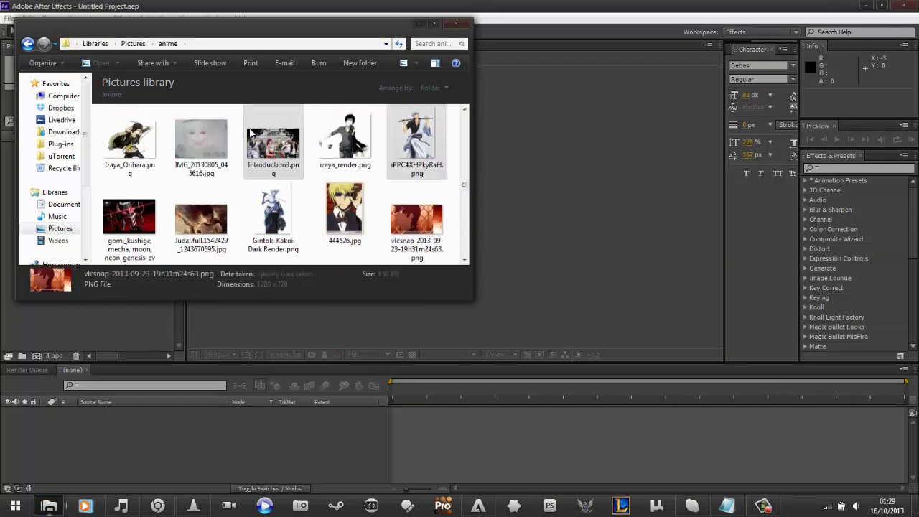
key("Left")
key("Left")
key("Down")
key("Down")
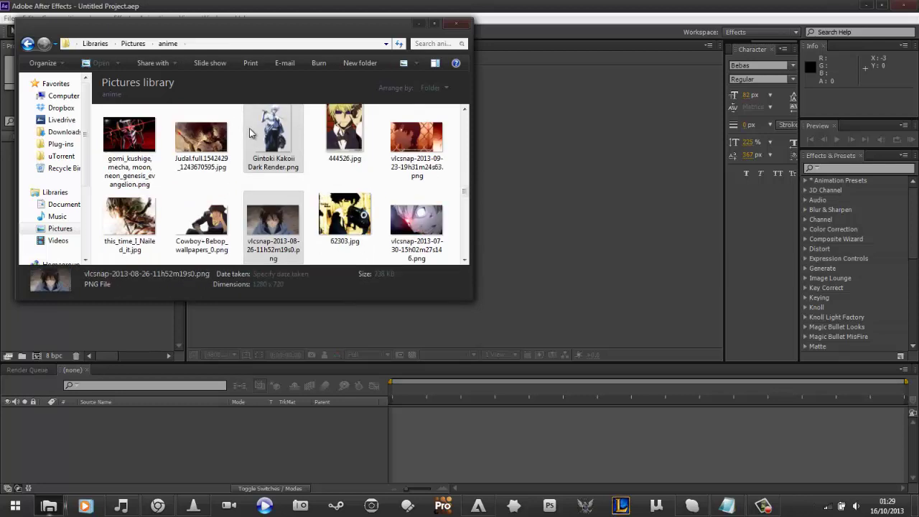
key("Down")
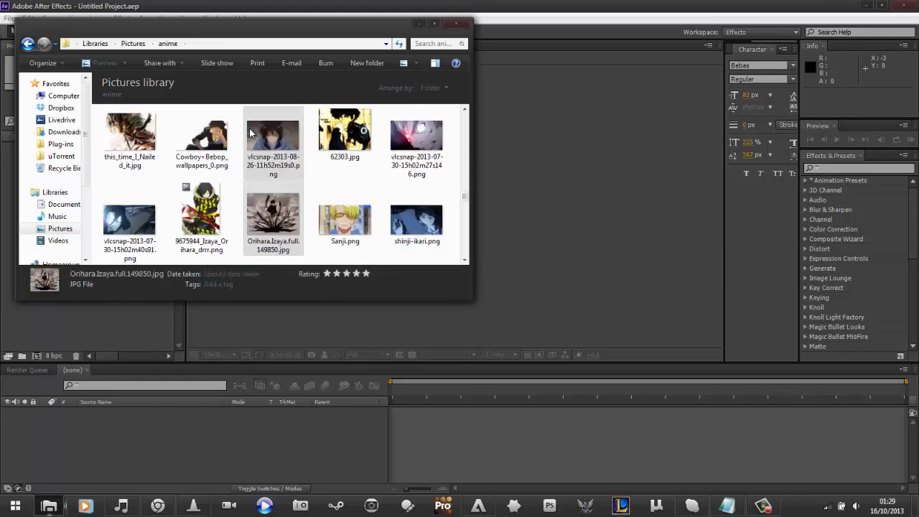
key("Up")
key("Right")
key("Right")
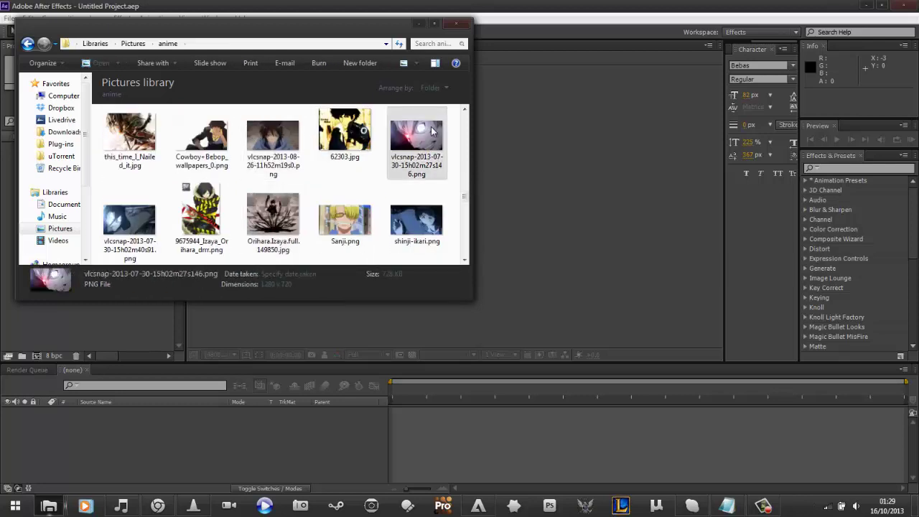
double_click(433, 130)
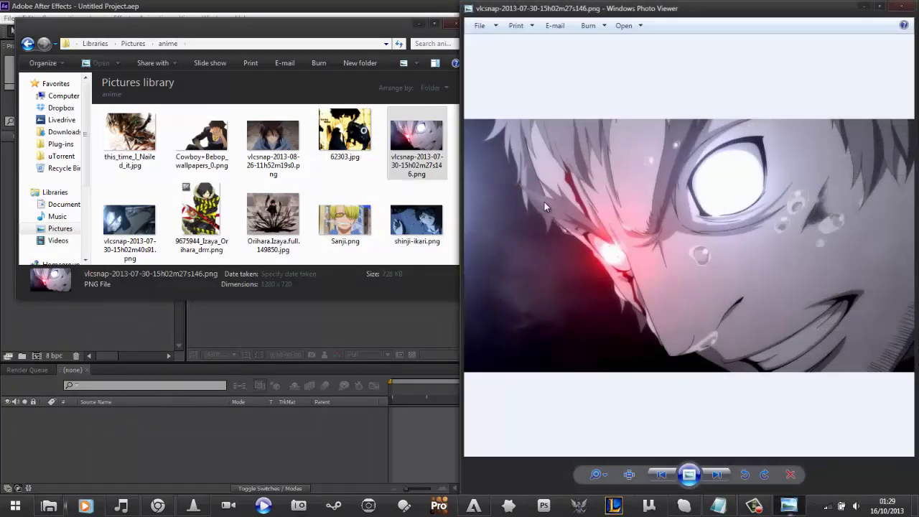
key("Right")
key("Left")
scroll(692, 274, "up", 3)
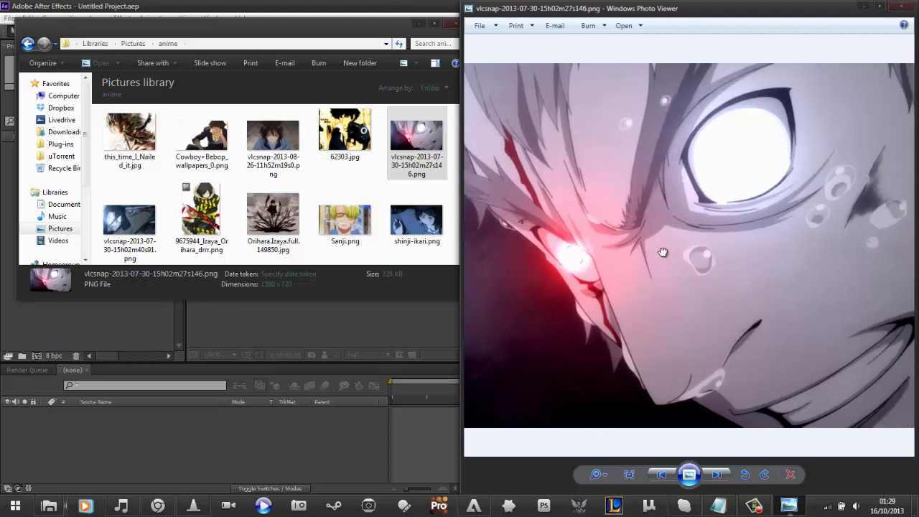
scroll(662, 252, "down", 3)
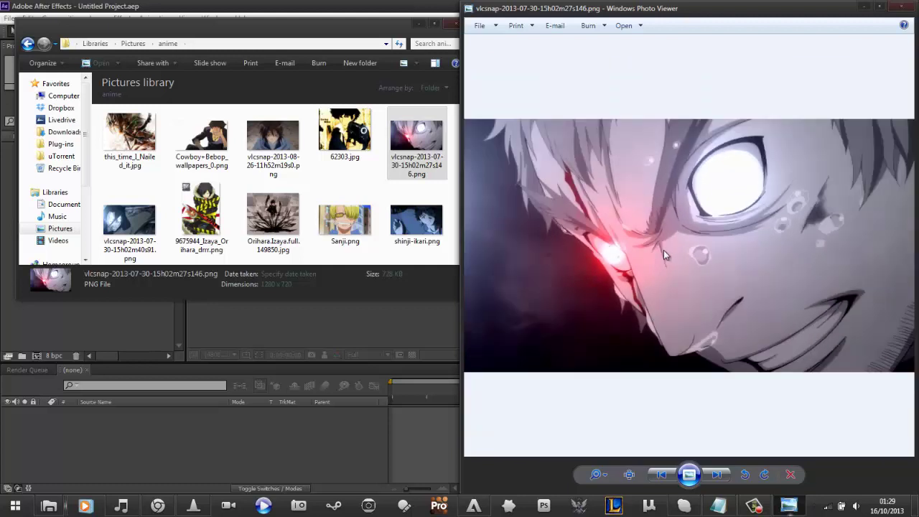
left_click(290, 31)
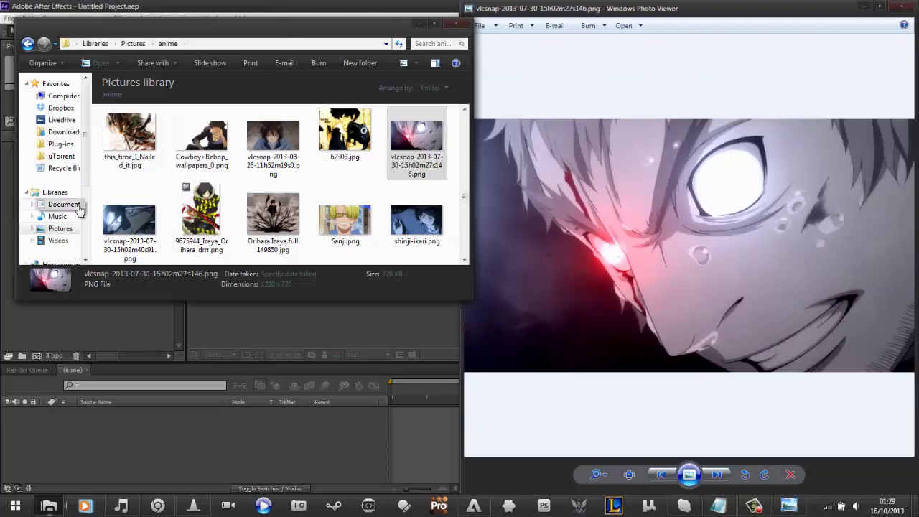
double_click(127, 221)
key("Right")
key("Right")
key("Right")
key("Right")
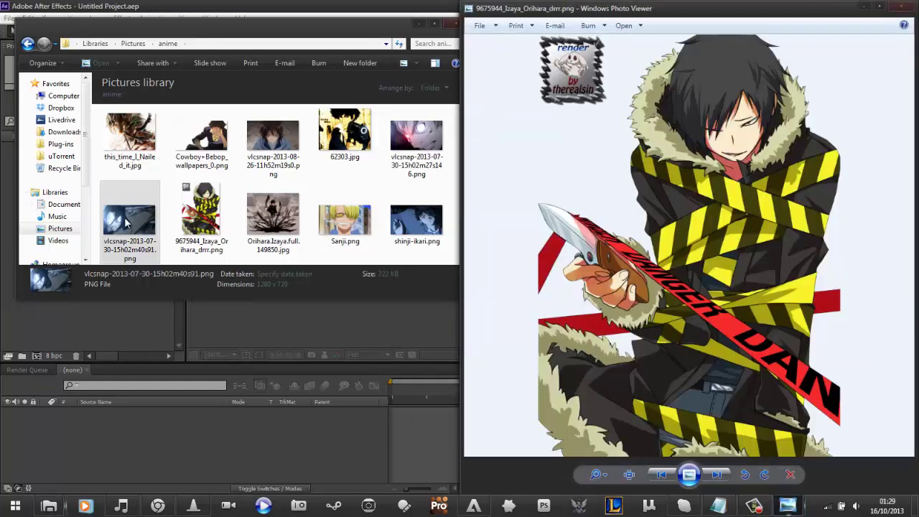
key("Right")
key("Left")
key("Right")
key("Right")
key("Right")
key("Right")
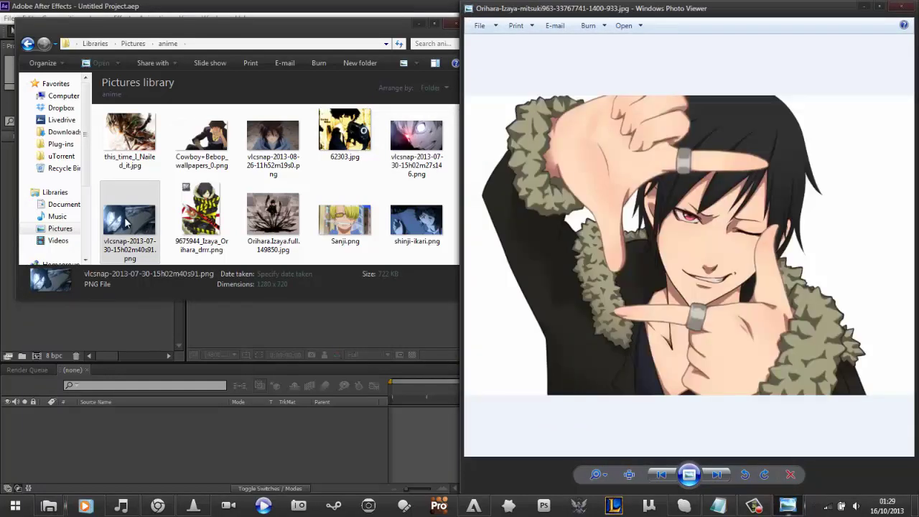
key("Right")
key("Right")
key("Right")
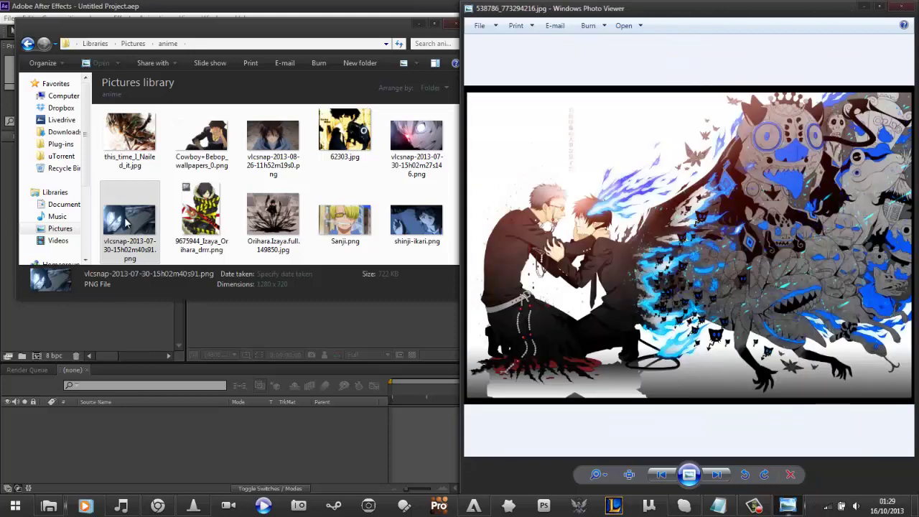
key("Right")
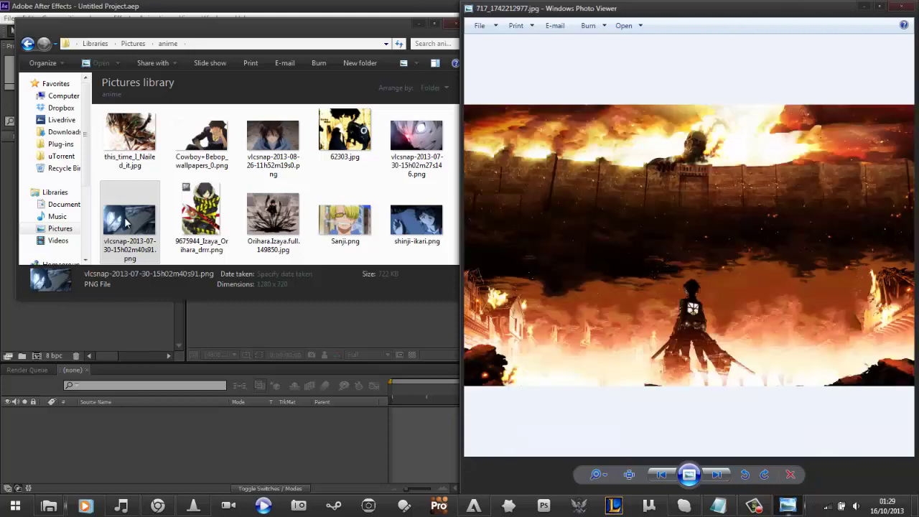
key("Left")
key("Right")
key("Right")
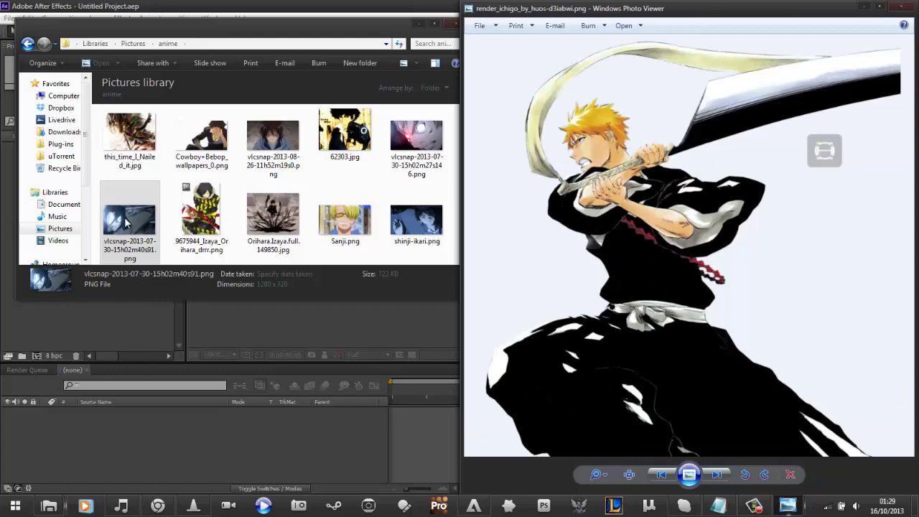
key("Right")
key("Right")
key("Right")
key("Right")
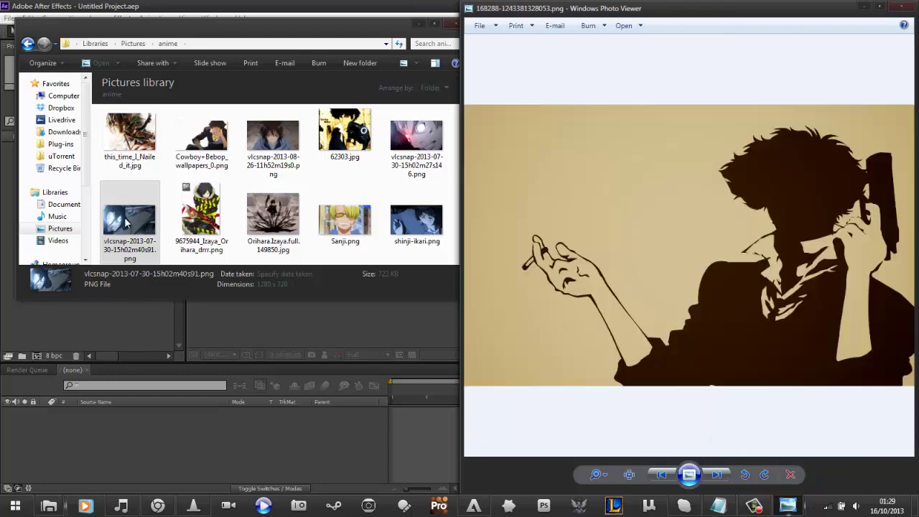
key("Left")
key("Right")
key("Right")
key("Left")
key("Left")
key("Right")
key("Right")
key("Right")
key("Left")
key("Right")
key("Right")
key("Right")
key("Right")
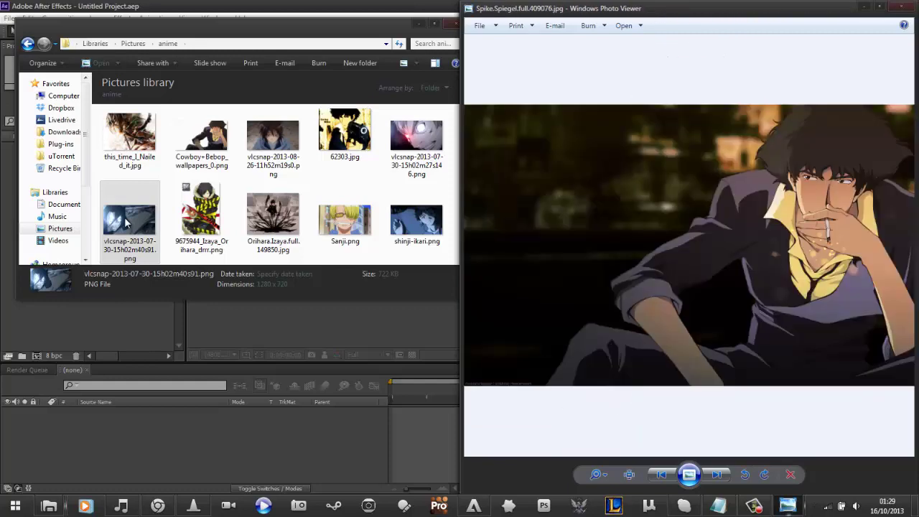
key("Right")
key("Right")
key("Left")
key("Left")
key("Right")
key("Right")
key("Right")
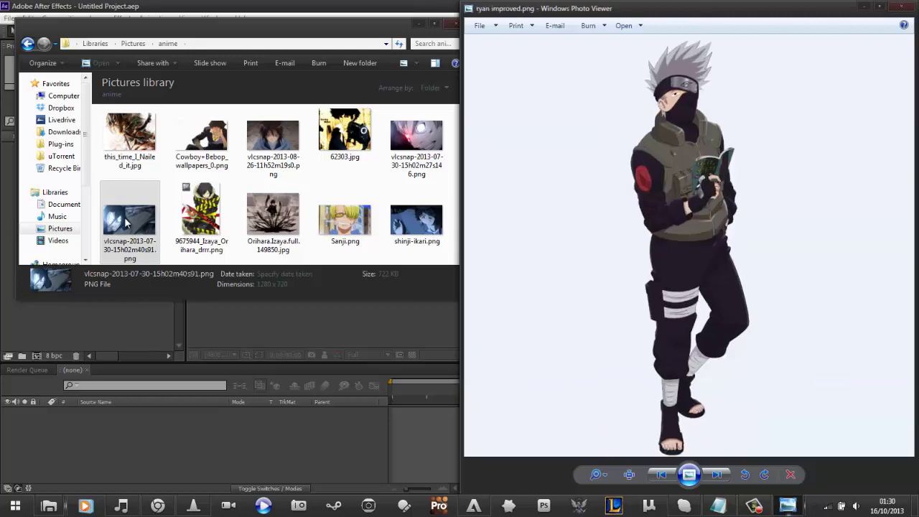
key("Right")
key("Right")
key("Right")
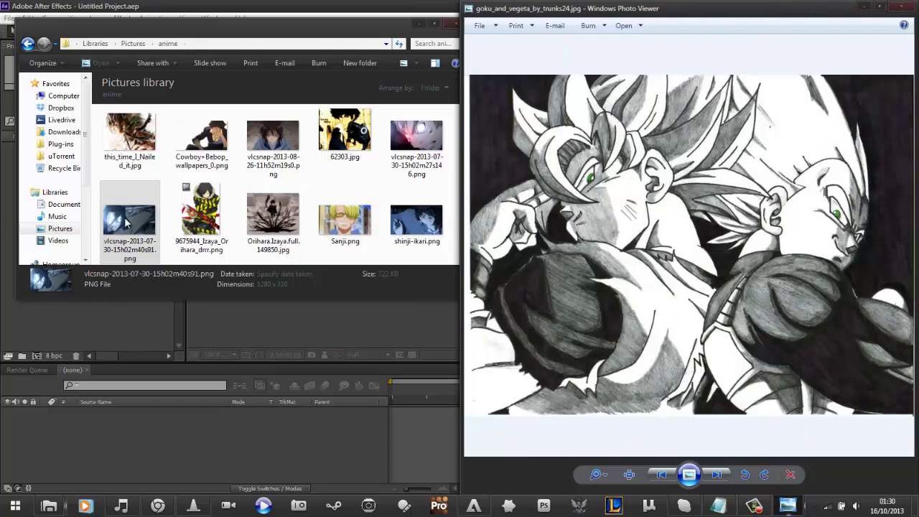
key("Right")
key("Right")
key("Right")
key("Right")
key("Right")
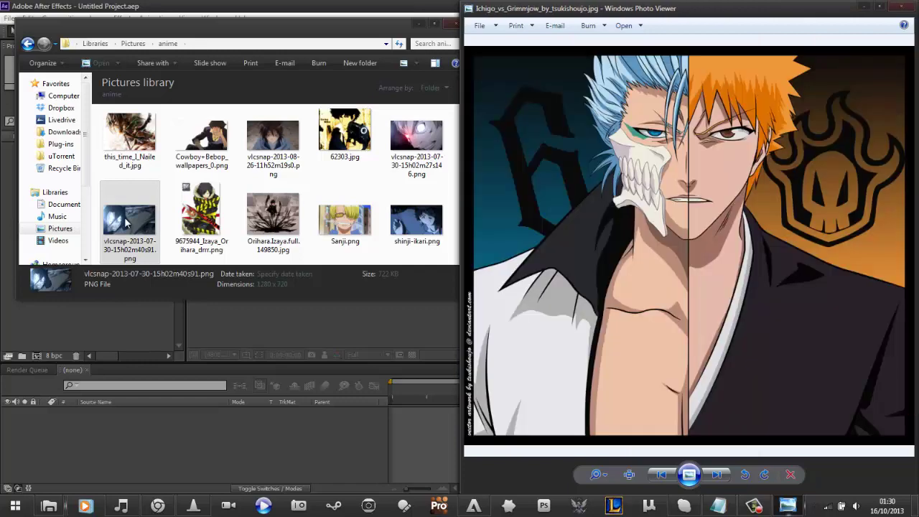
key("Right")
key("Right")
key("Right")
key("Right")
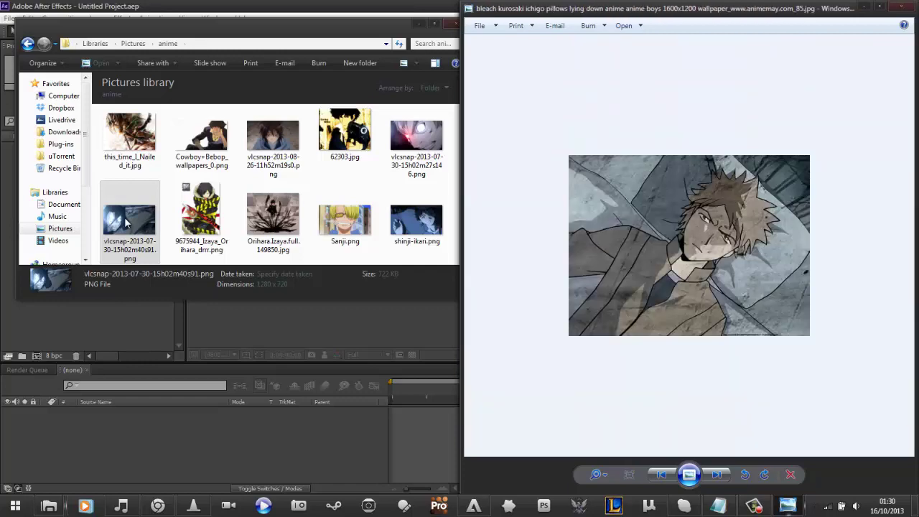
key("Right")
key("Right")
key("Right")
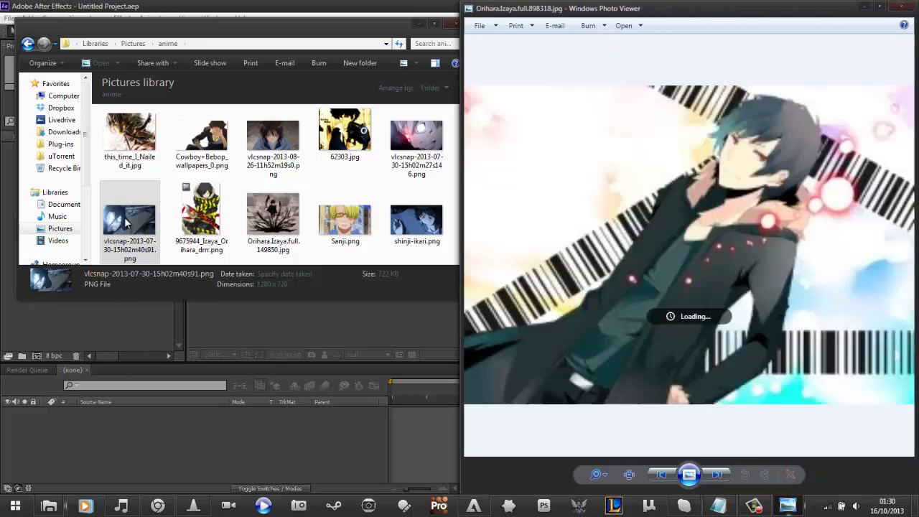
key("Right")
key("Right")
key("Right")
key("Right")
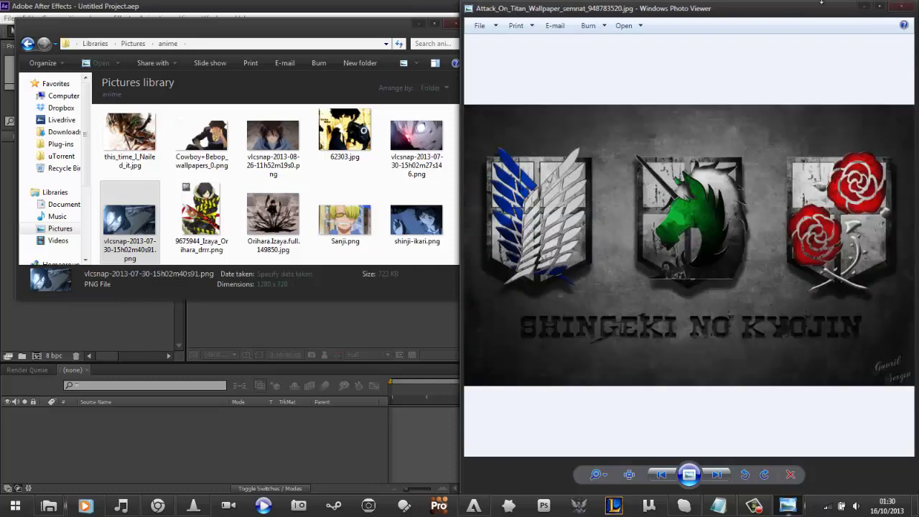
key("Right")
Close Photo Viewer and snap the anime folder window to the left half.
left_click(313, 81)
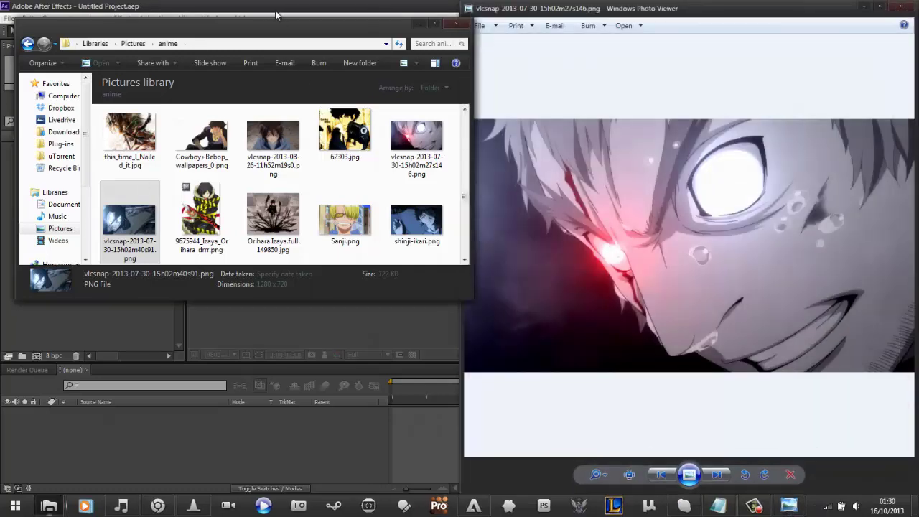
left_click(901, 9)
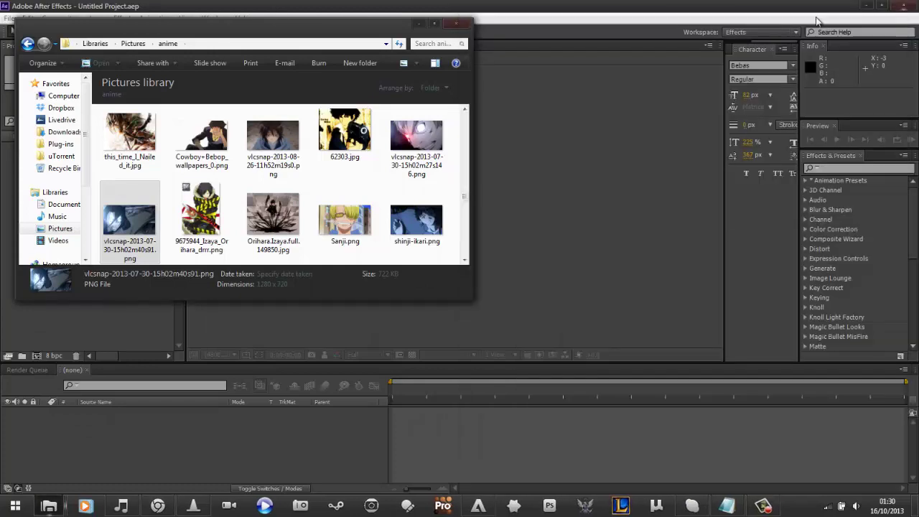
key("super+Left")
Open the sony vegas stills folder and drag Image3 (2).jpg into the After Effects Project panel.
key("BackSpace")
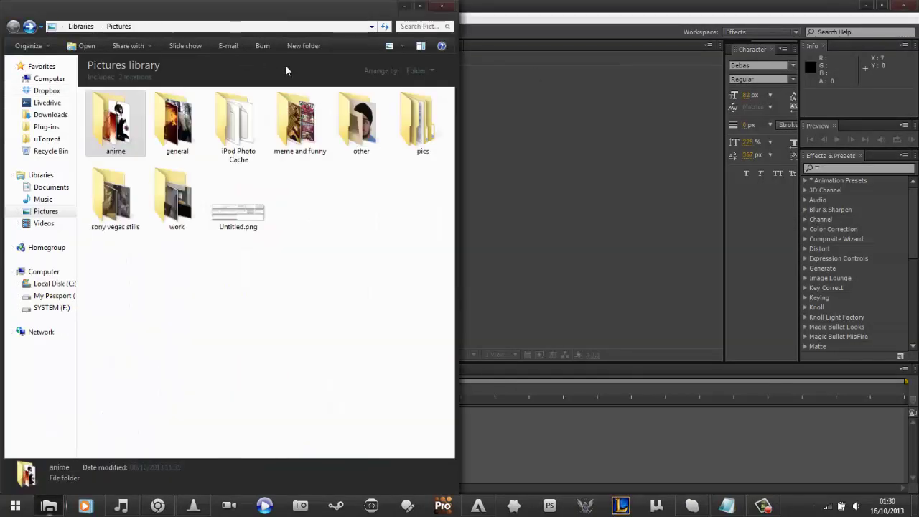
left_click(113, 203)
double_click(113, 203)
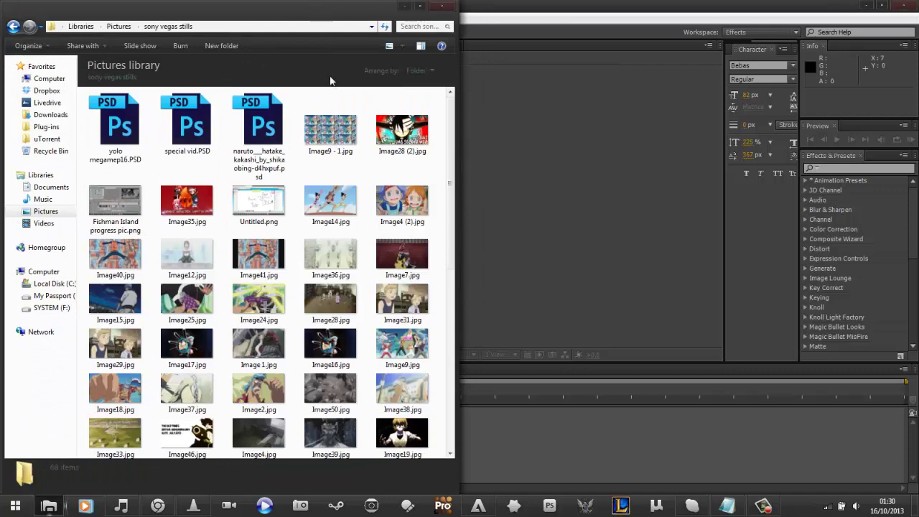
key("super+Up")
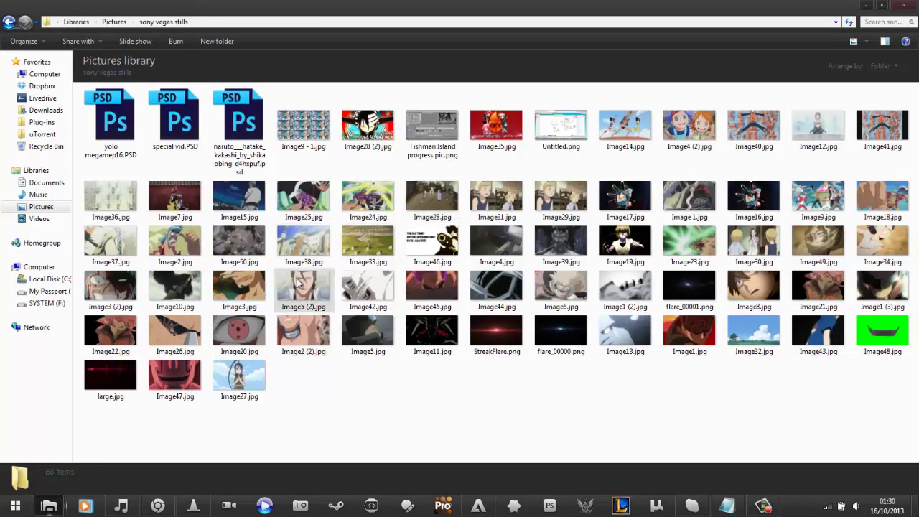
mouse_move(294, 284)
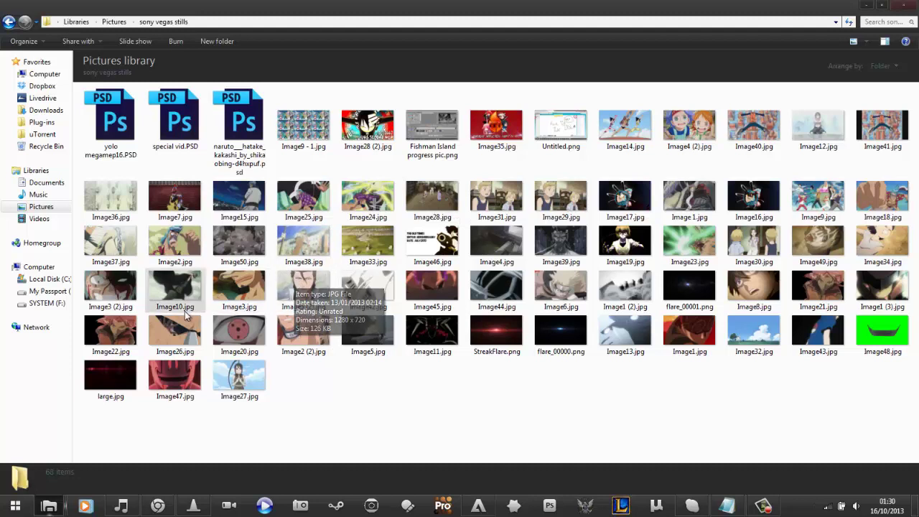
left_click_drag(121, 291, 127, 200)
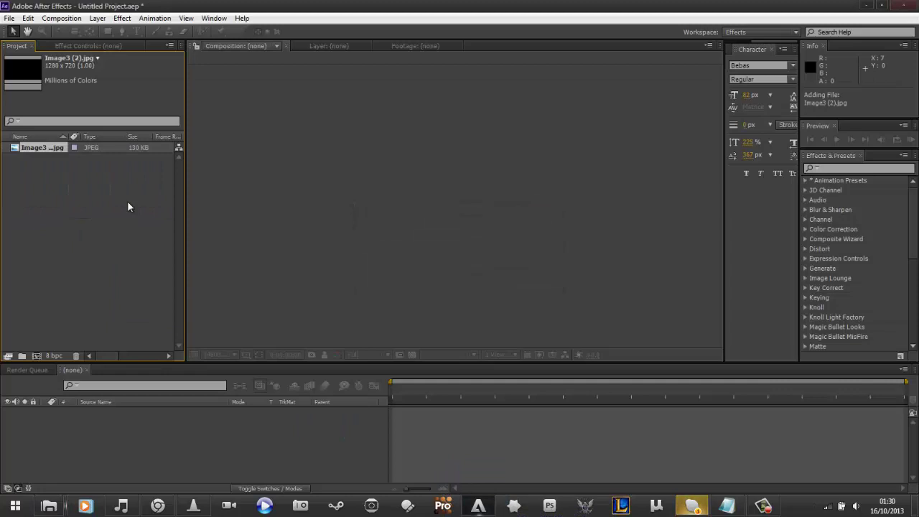
Create an Image3 (2) composition (1280x720, 23.976 fps, 10 s) from the still and scrub the time indicator.
left_click(57, 157)
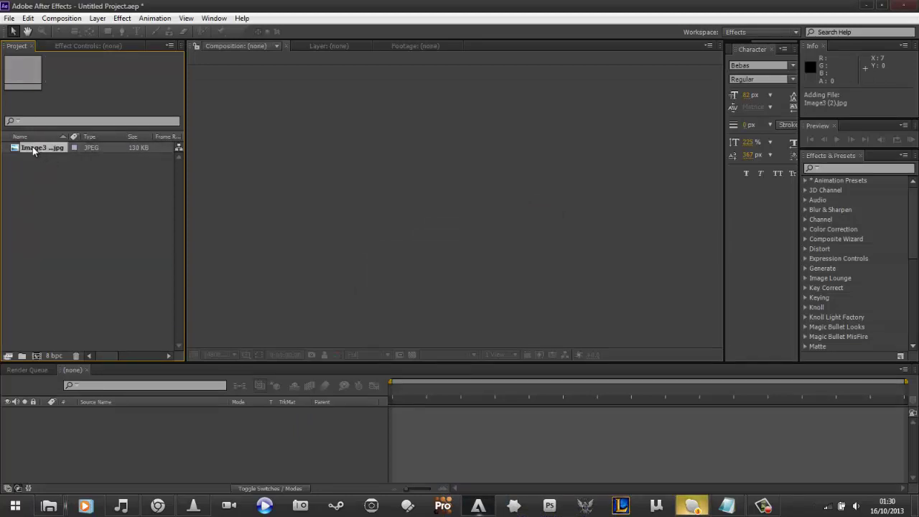
left_click(33, 147)
left_click_drag(63, 190, 2, 143)
left_click(62, 236)
left_click_drag(74, 232, 30, 144)
left_click(43, 225)
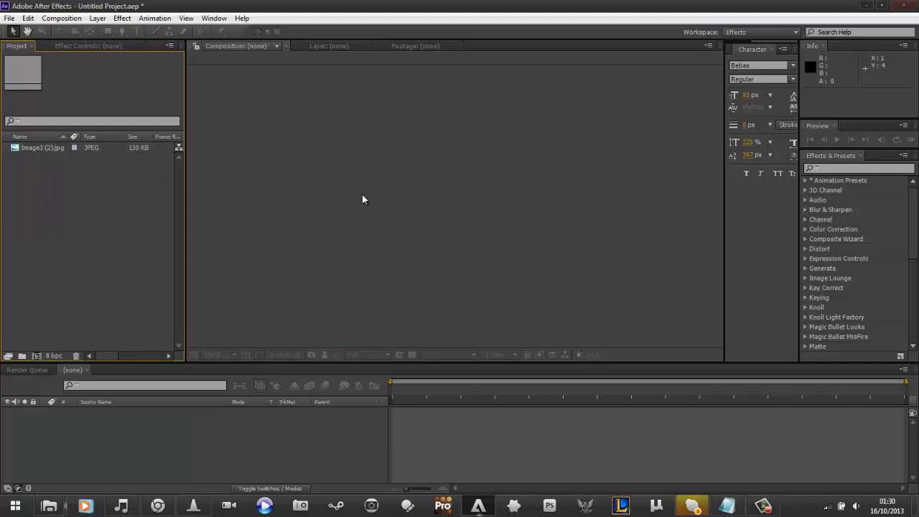
left_click(43, 150)
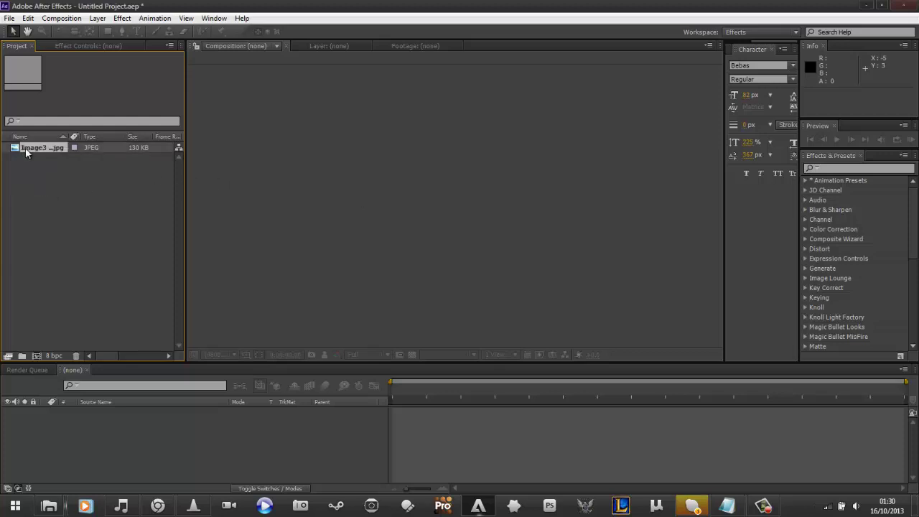
left_click_drag(97, 86, 38, 356)
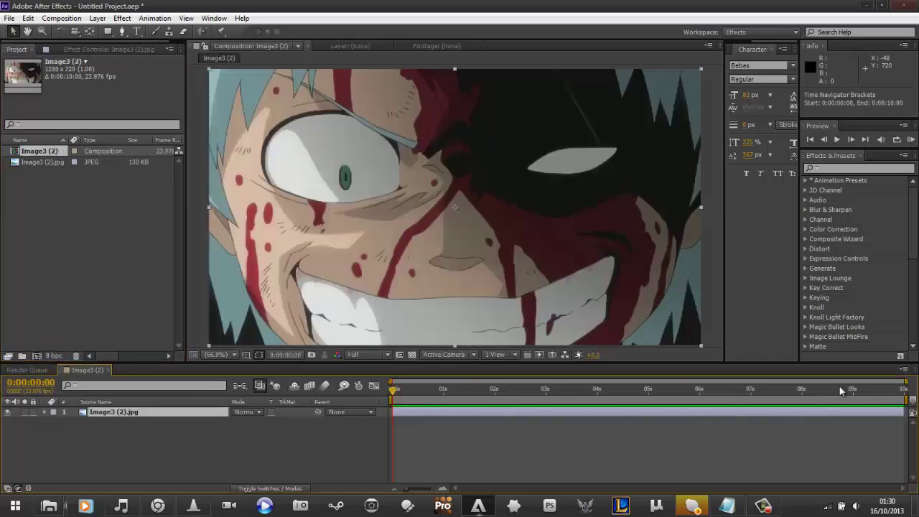
left_click(757, 391)
left_click_drag(765, 414, 401, 400)
Open Image3 (2).jpg in its own enlarged Layer panel with the Pen tool ready.
double_click(117, 415)
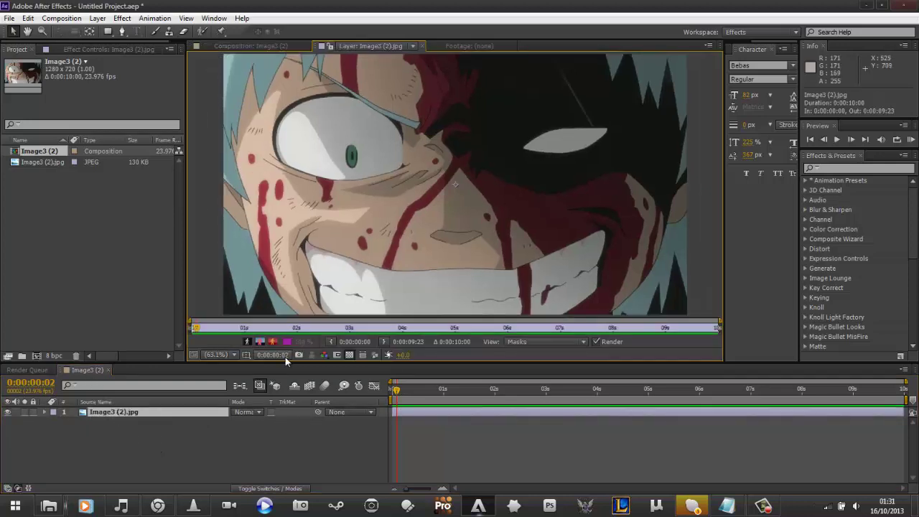
left_click_drag(295, 365, 303, 417)
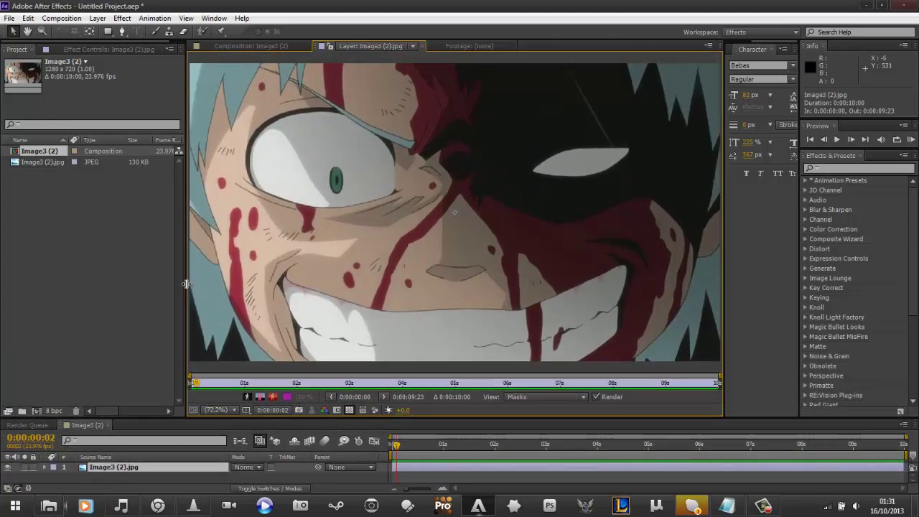
left_click_drag(186, 283, 152, 282)
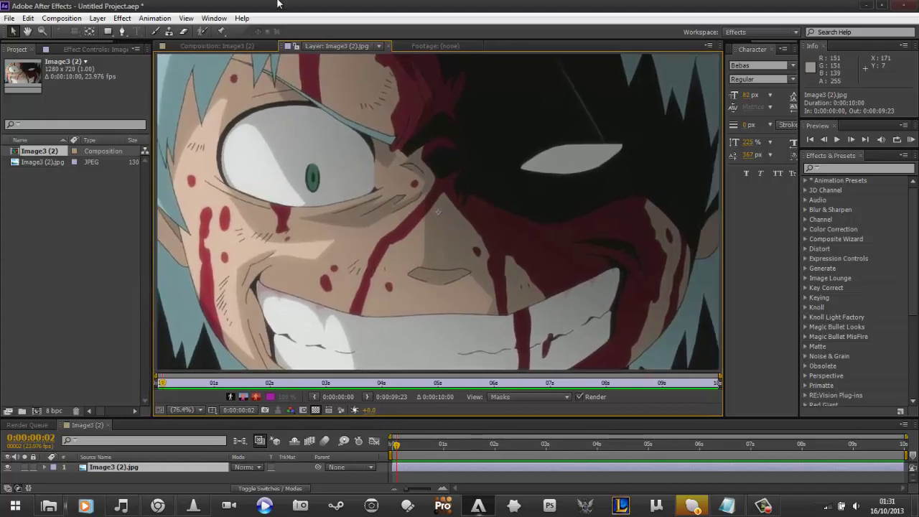
left_click(115, 467)
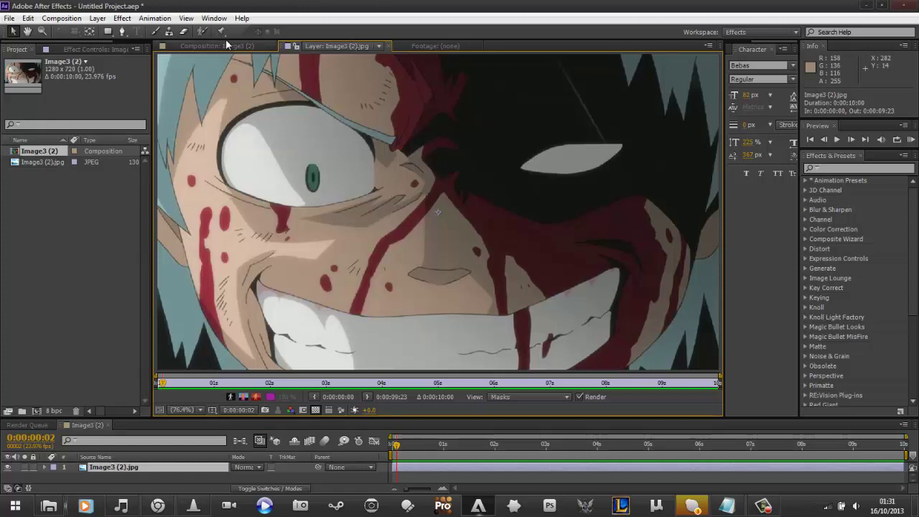
left_click(227, 46)
left_click(323, 43)
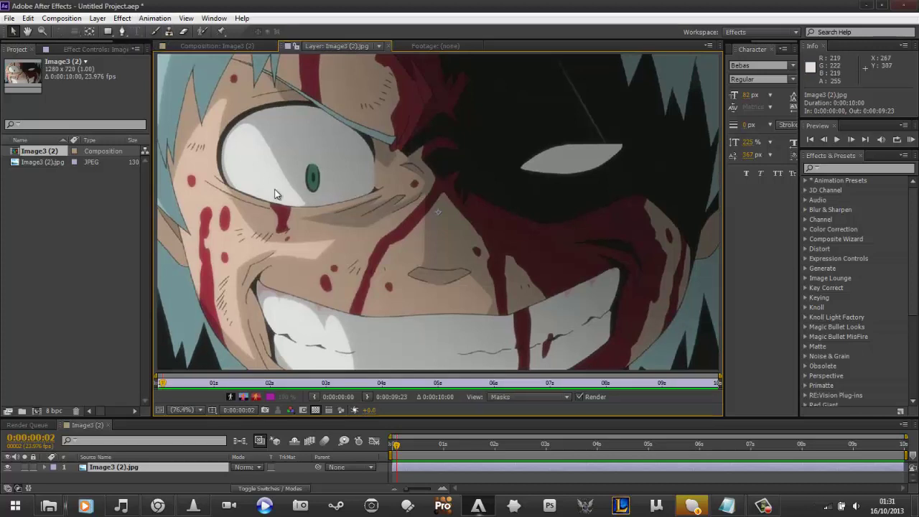
key("g")
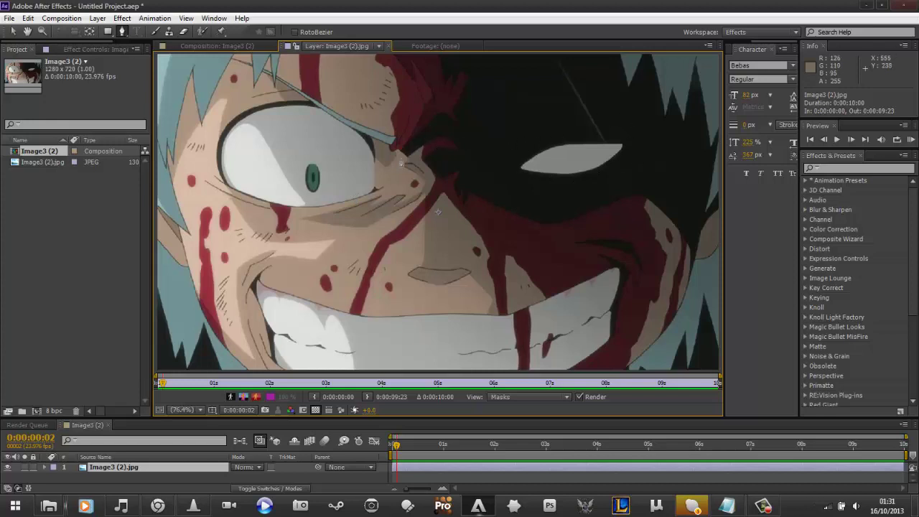
Place mask points along the right eye's upper edge from its left corner to its right tip.
left_click(521, 166)
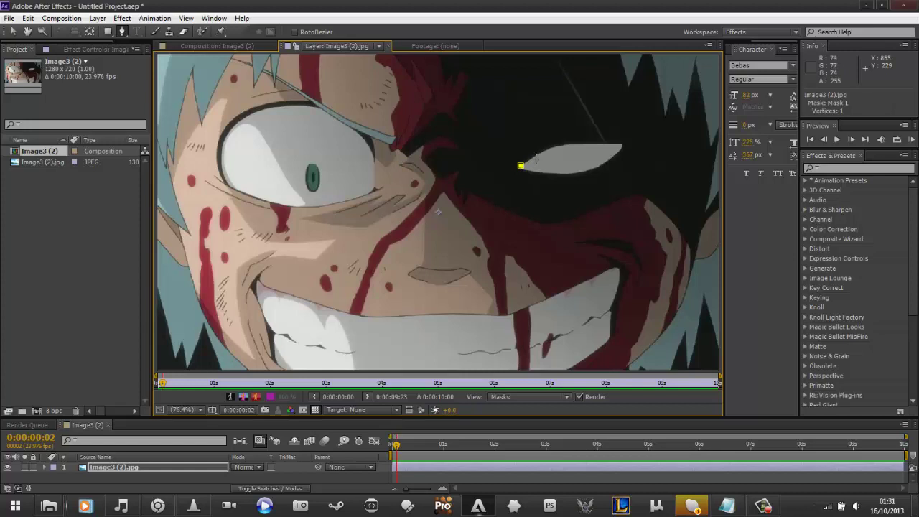
left_click(536, 153)
left_click(550, 149)
left_click(560, 146)
left_click(567, 144)
left_click(585, 145)
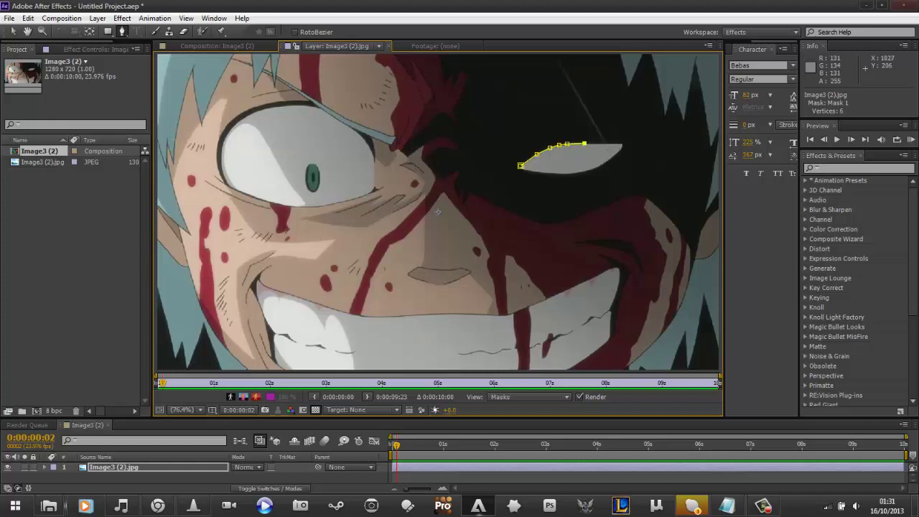
left_click(608, 143)
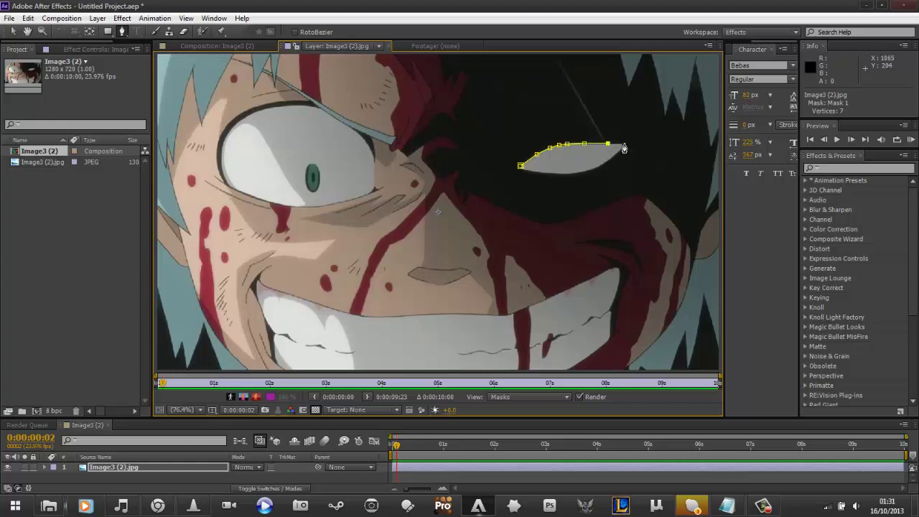
left_click(621, 144)
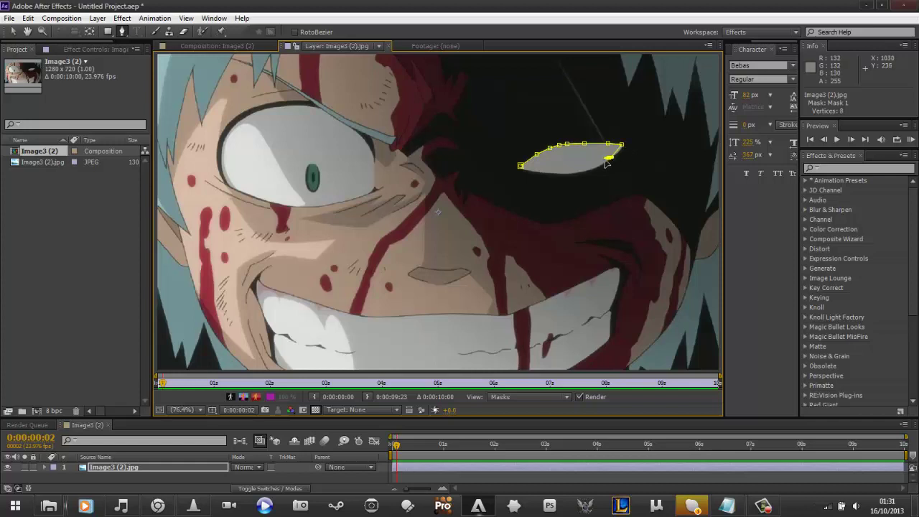
Trace the eye's lower edge back to the first point, closing the 13-point Mask 1.
left_click(608, 158)
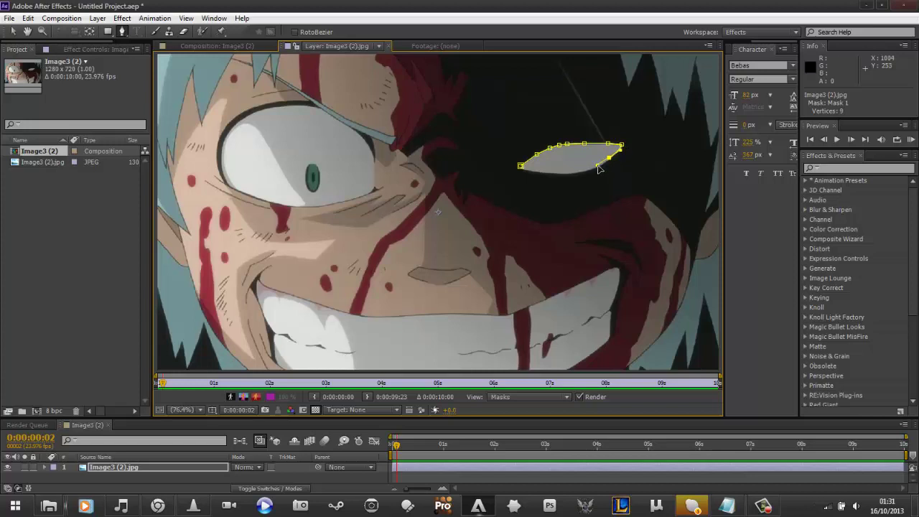
left_click(609, 157)
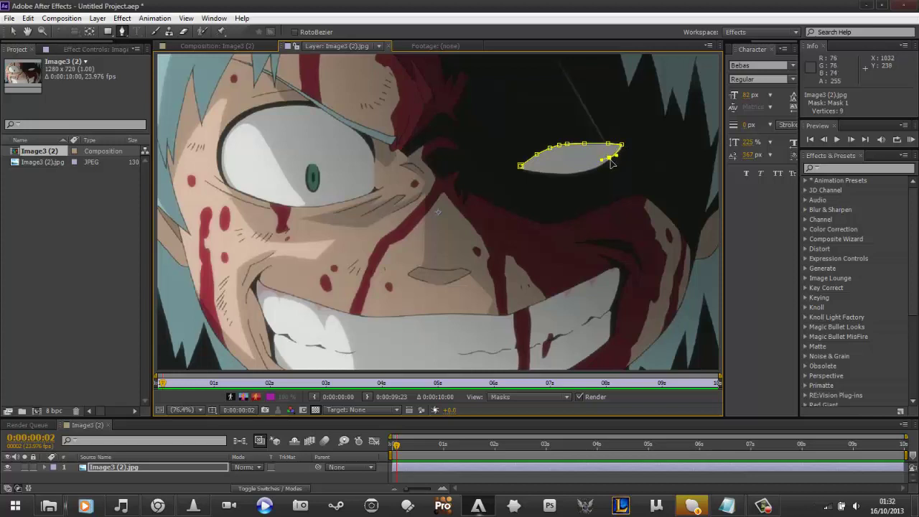
left_click(610, 161)
left_click(603, 165)
left_click(593, 168)
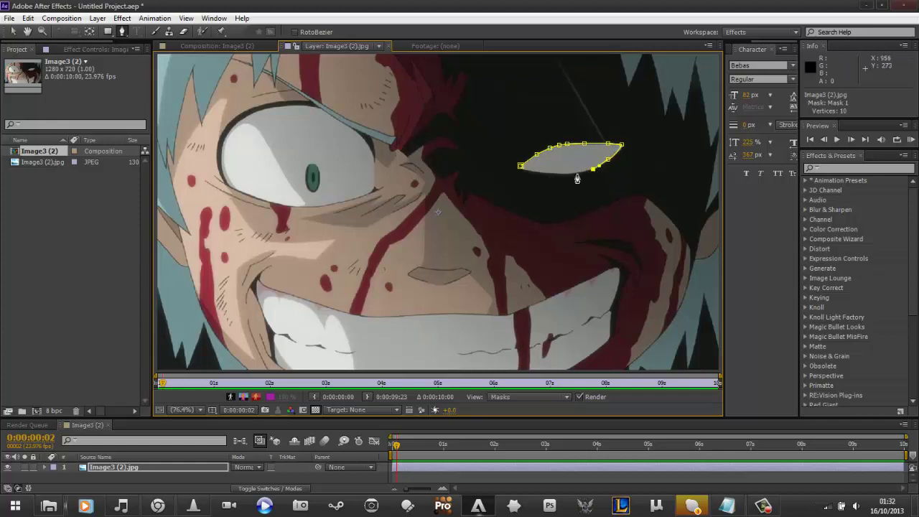
left_click(576, 174)
left_click(559, 174)
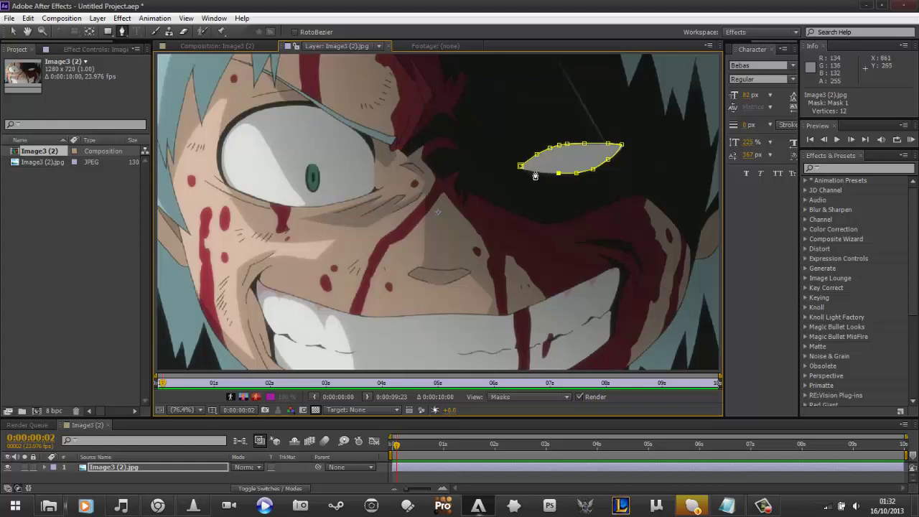
left_click(535, 171)
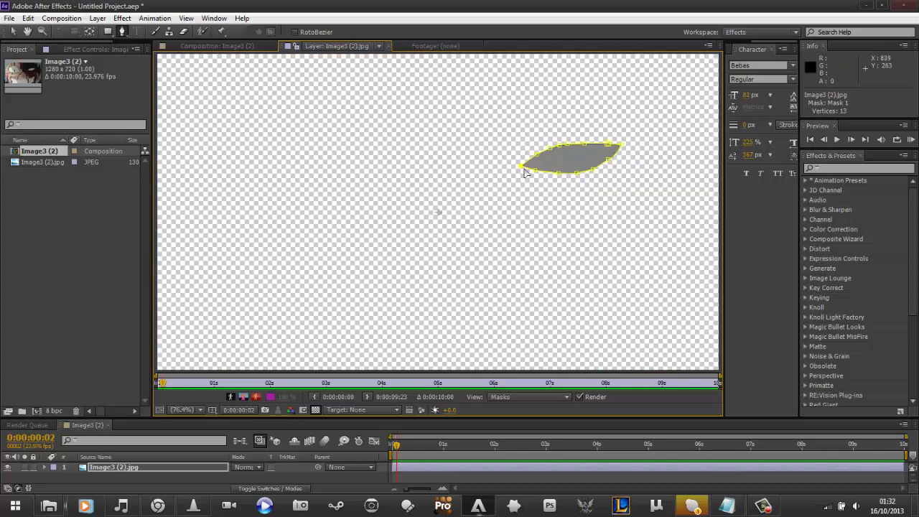
left_click(521, 166)
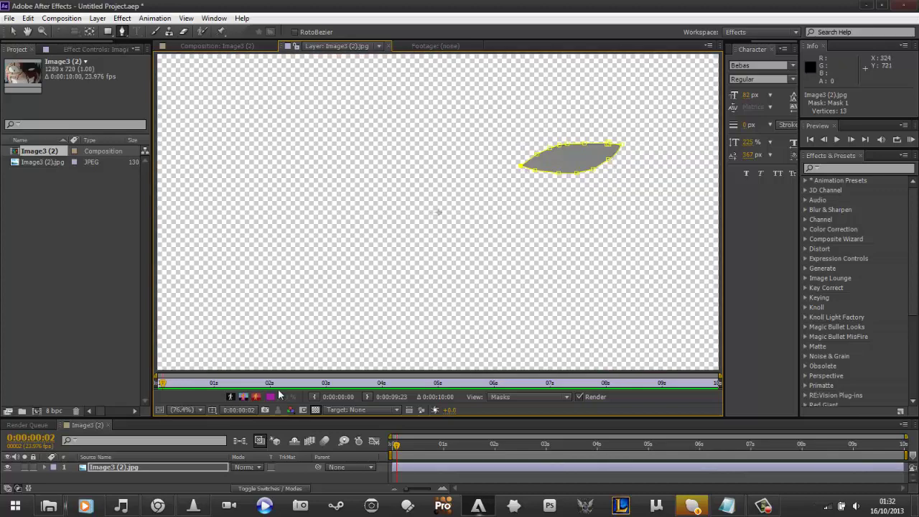
Enlarge the timeline and expand the still layer's Masks to show Mask 1's properties.
left_click_drag(301, 416, 323, 360)
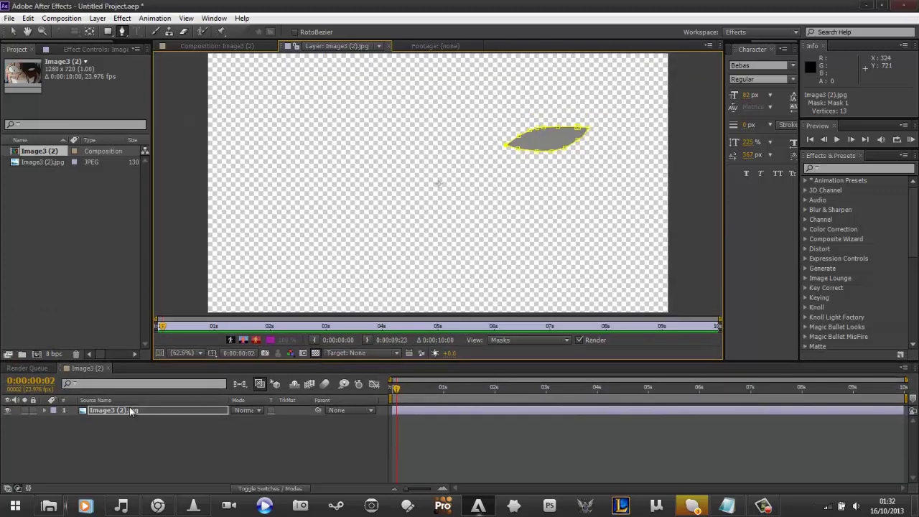
left_click(96, 412)
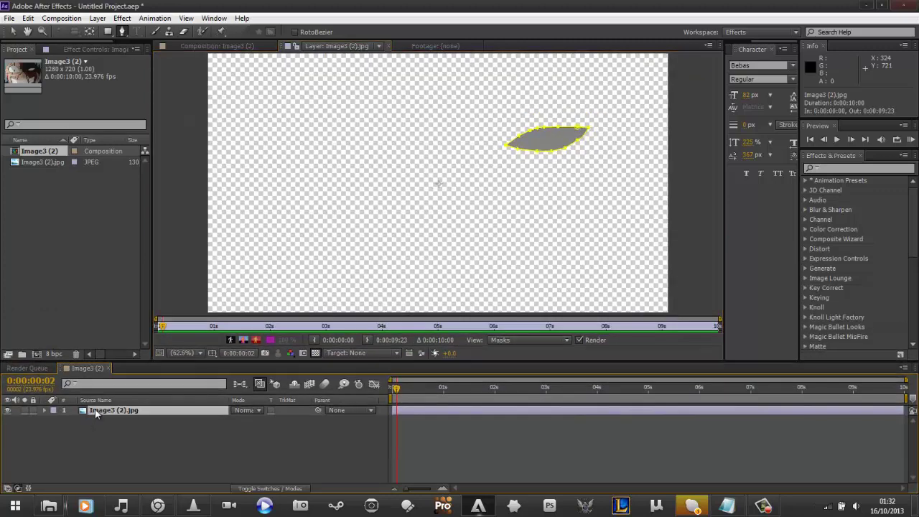
key("m")
key("m")
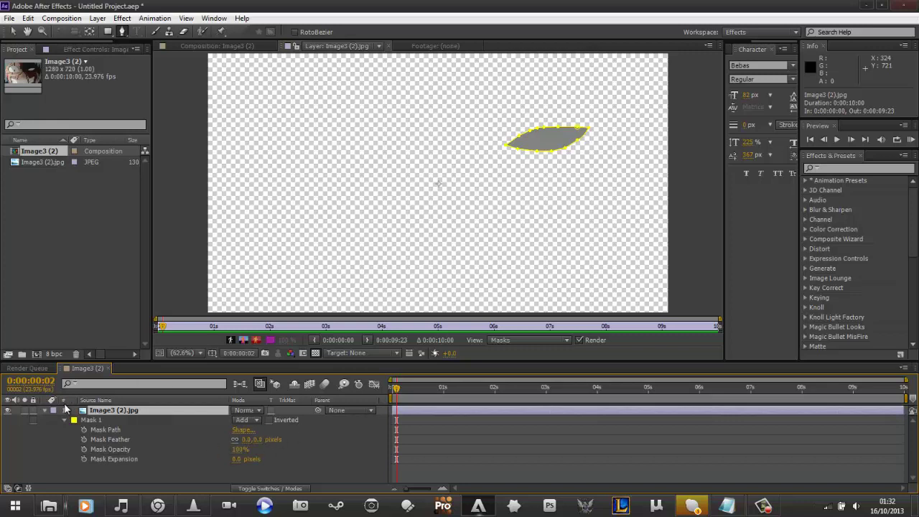
left_click(44, 415)
left_click(45, 414)
left_click(56, 421)
left_click(55, 421)
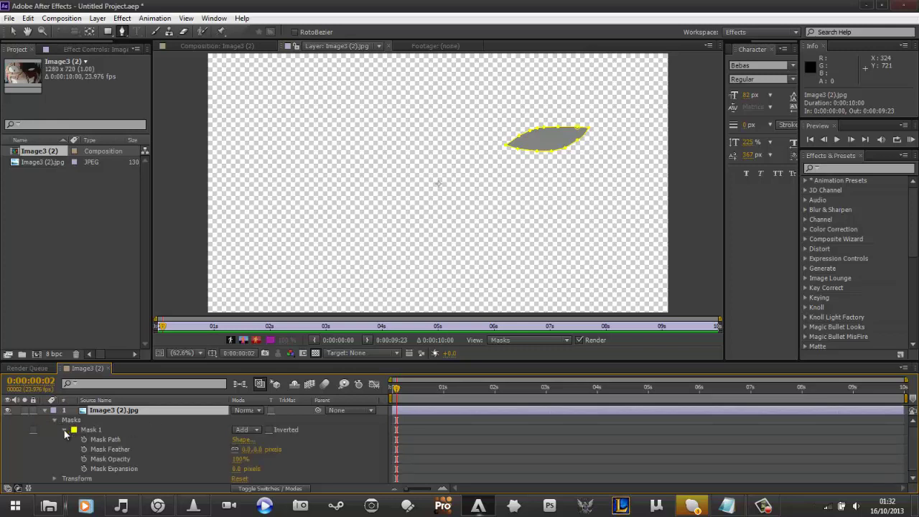
left_click(64, 431)
left_click(64, 431)
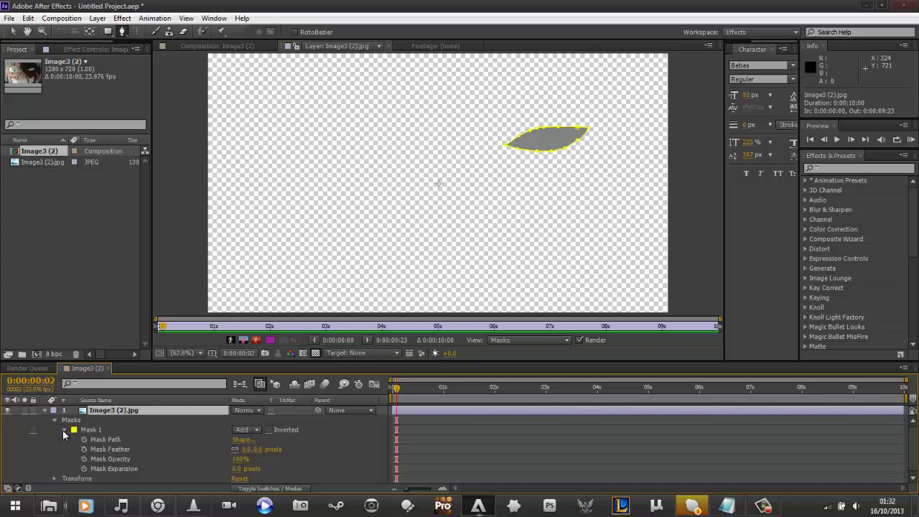
Change Mask 1's mode from Add to Subtract and view the composition with the eye cut out.
left_click(250, 428)
left_click(278, 369)
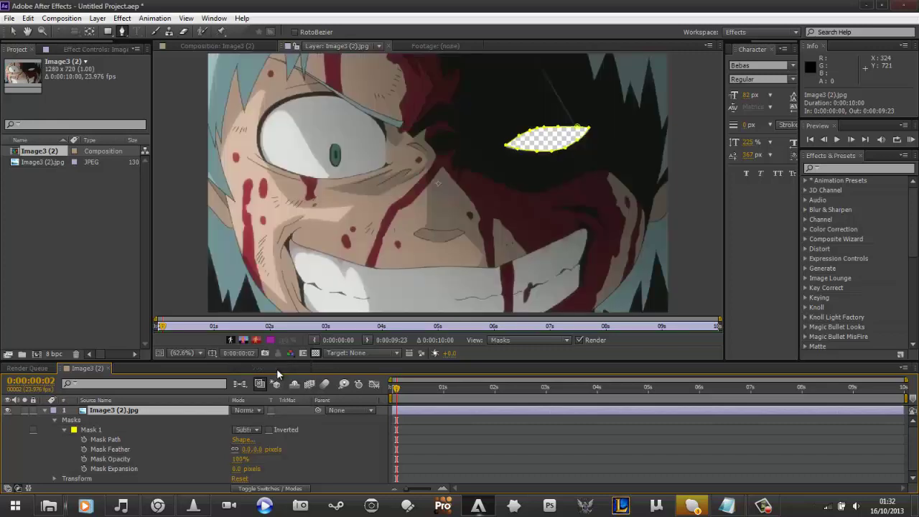
key("v")
left_click(687, 165)
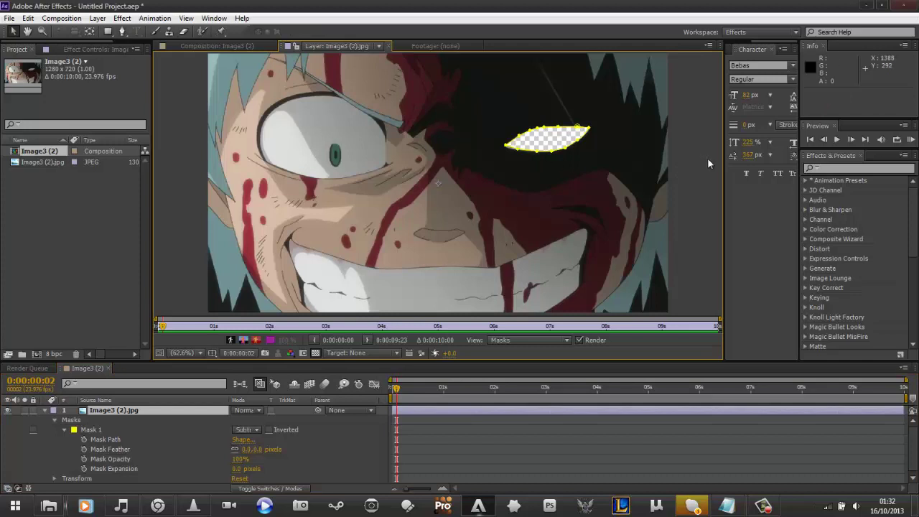
left_click(247, 47)
left_click(713, 125)
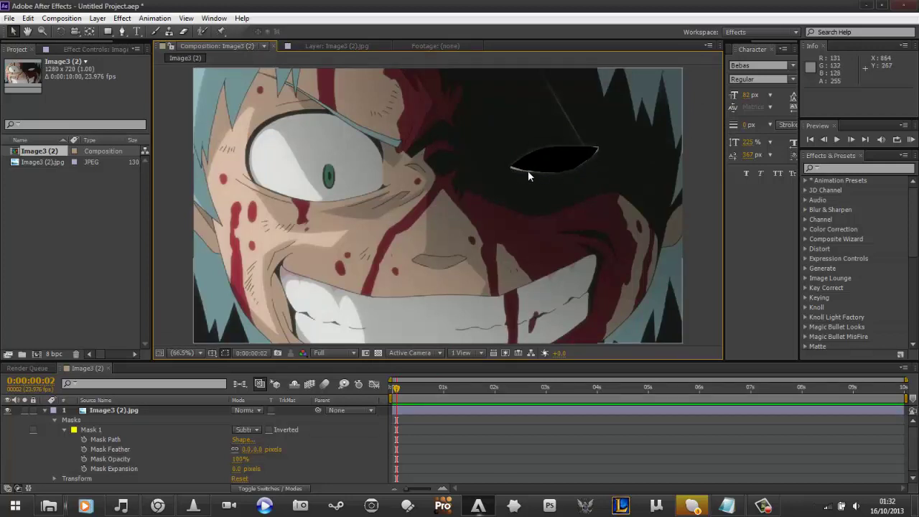
Magnify the Layer panel to 400% and pan to centre the eye mask.
left_click(341, 44)
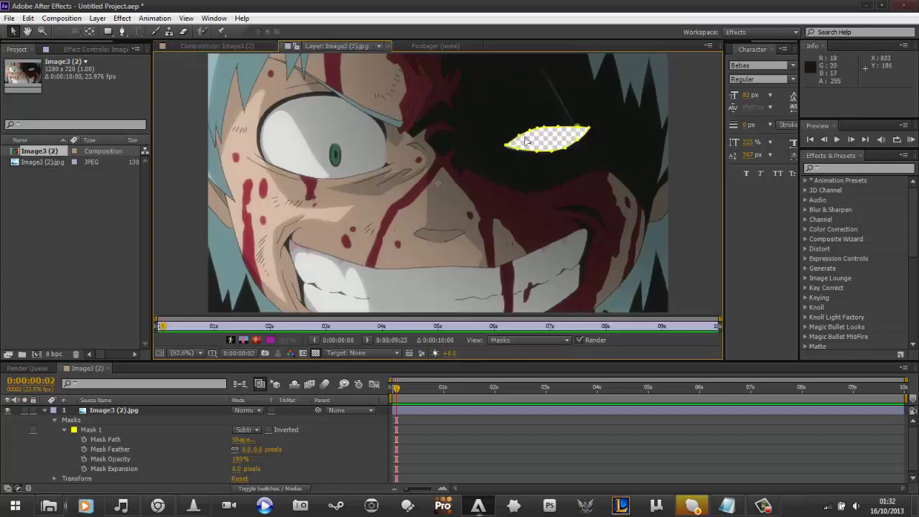
left_click(190, 352)
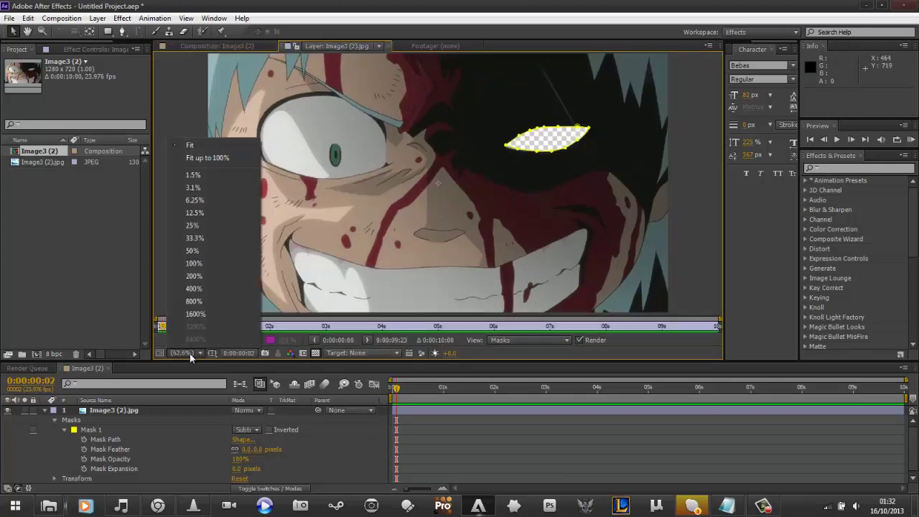
left_click(236, 288)
key("h")
left_click_drag(605, 185, 365, 320)
left_click_drag(458, 193, 390, 228)
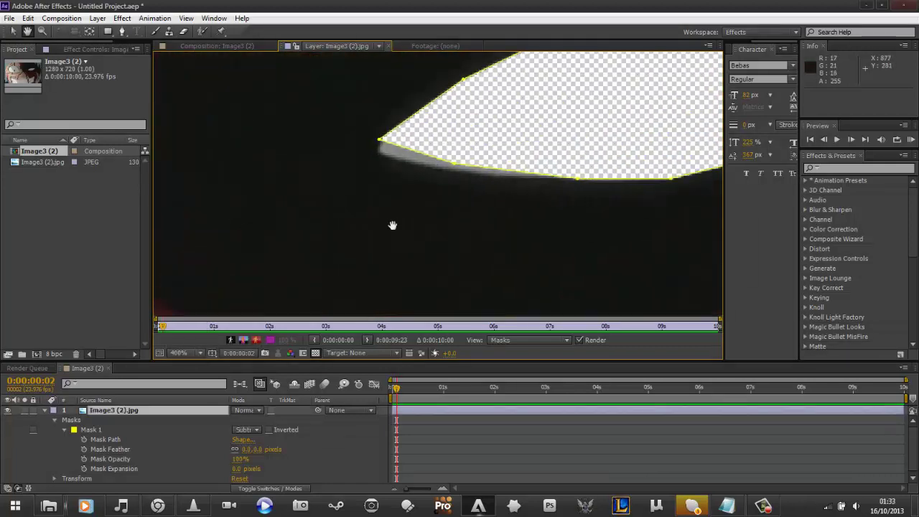
left_click_drag(544, 193, 452, 244)
left_click_drag(374, 244, 254, 234)
mouse_move(385, 284)
left_mouse_down()
mouse_move(433, 316)
mouse_move(369, 260)
left_mouse_up()
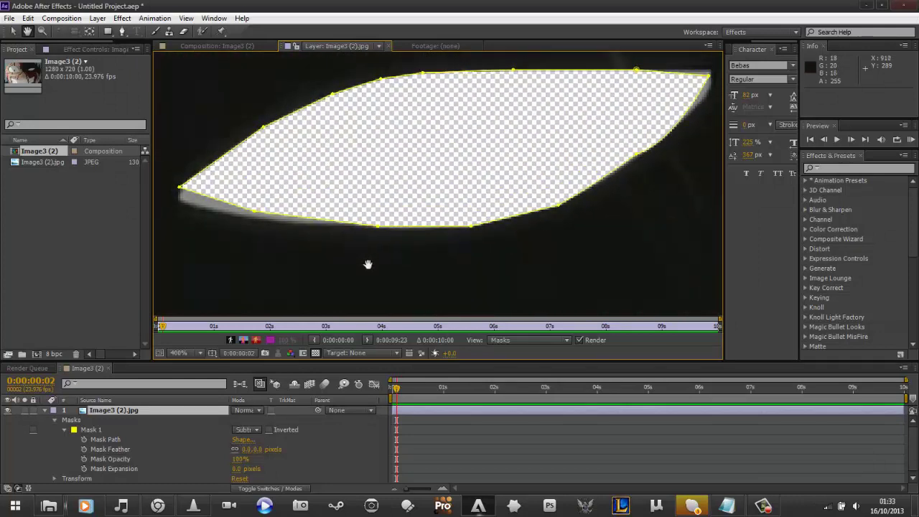
Add a mask vertex and drag points to hug the eye's edge, then set magnification to Fit.
key("g")
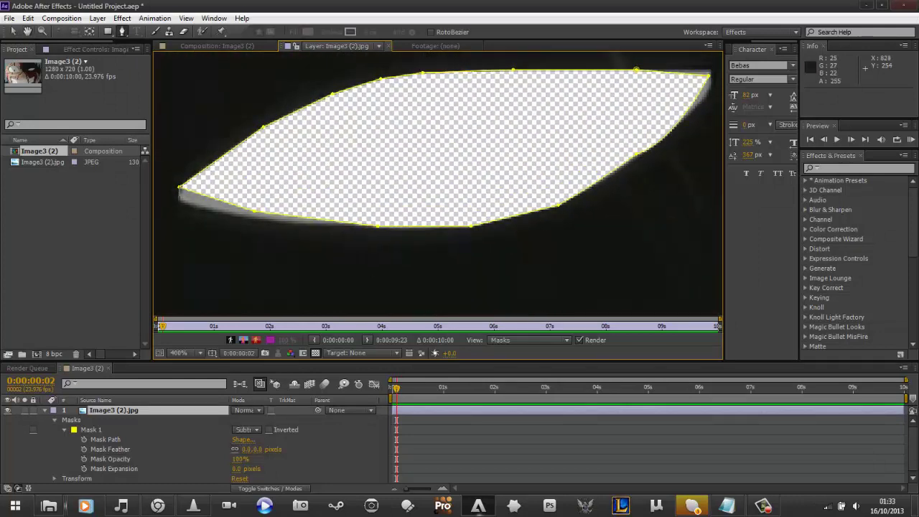
left_click(214, 207)
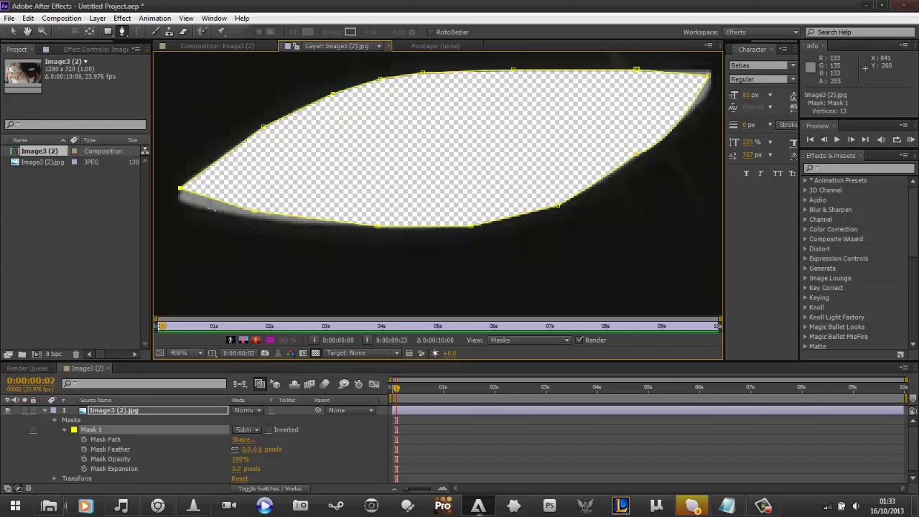
left_click_drag(208, 198, 181, 205)
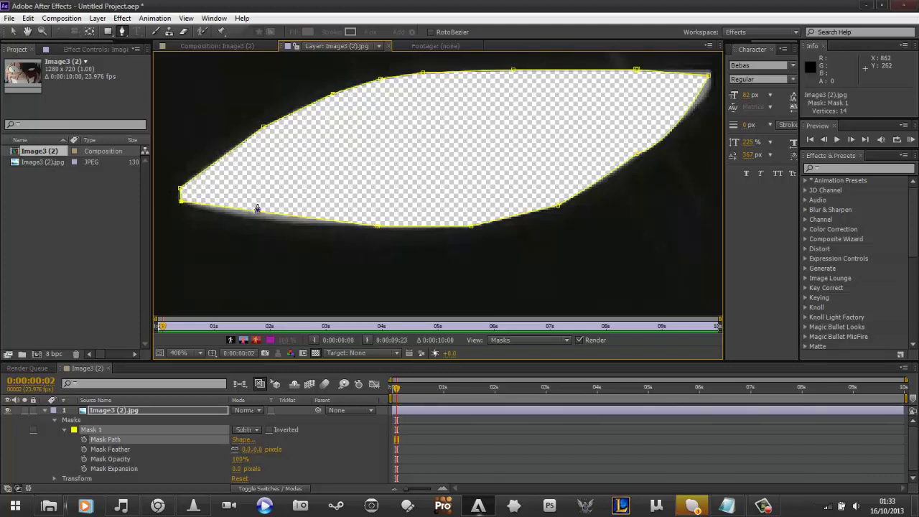
left_click_drag(255, 212, 256, 223)
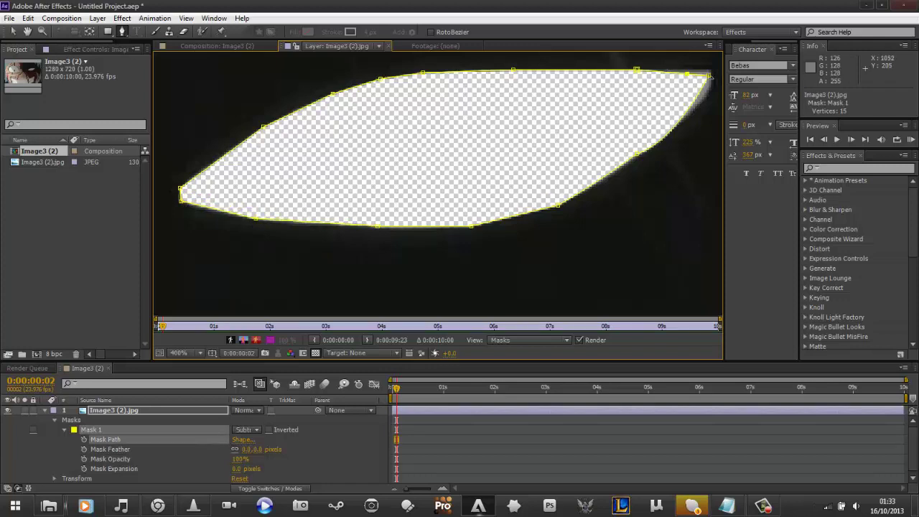
mouse_move(709, 75)
left_mouse_down()
mouse_move(710, 96)
mouse_move(690, 73)
mouse_move(707, 72)
left_mouse_up()
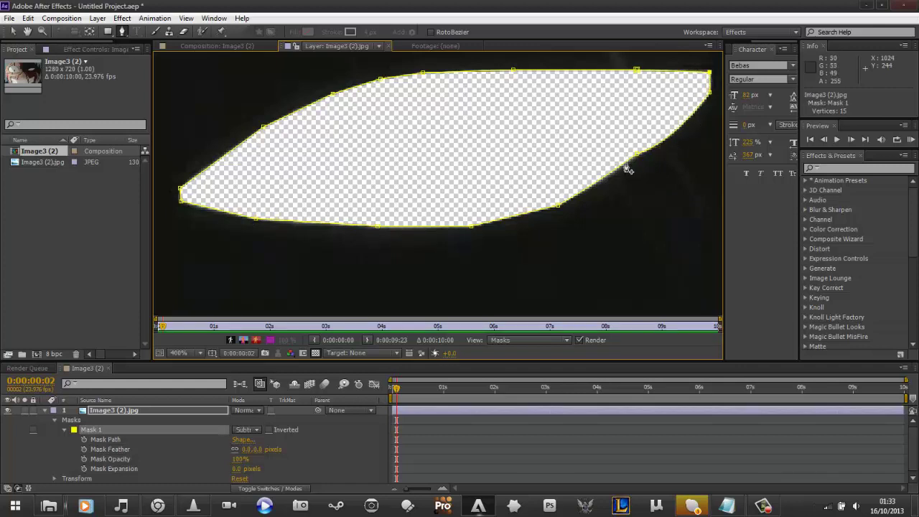
left_click(677, 140)
left_click_drag(676, 143, 669, 138)
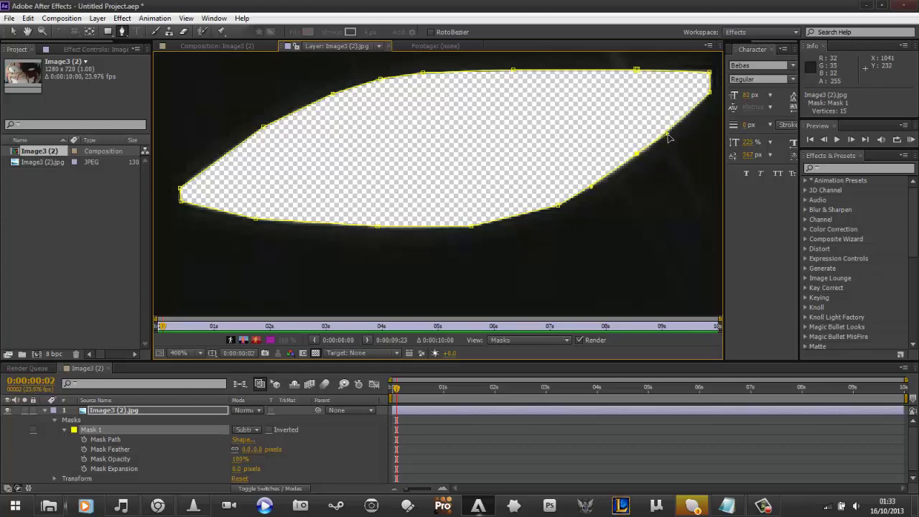
left_click_drag(182, 201, 180, 202)
left_click(179, 353)
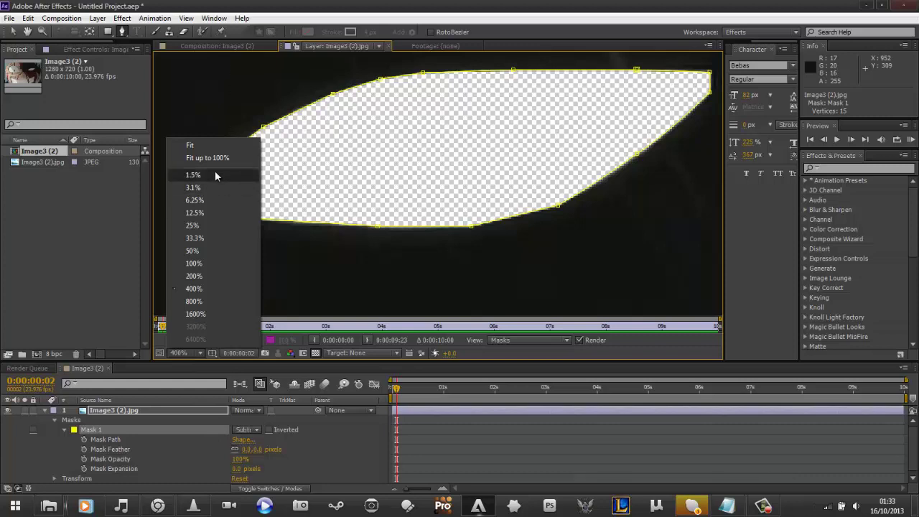
left_click(199, 143)
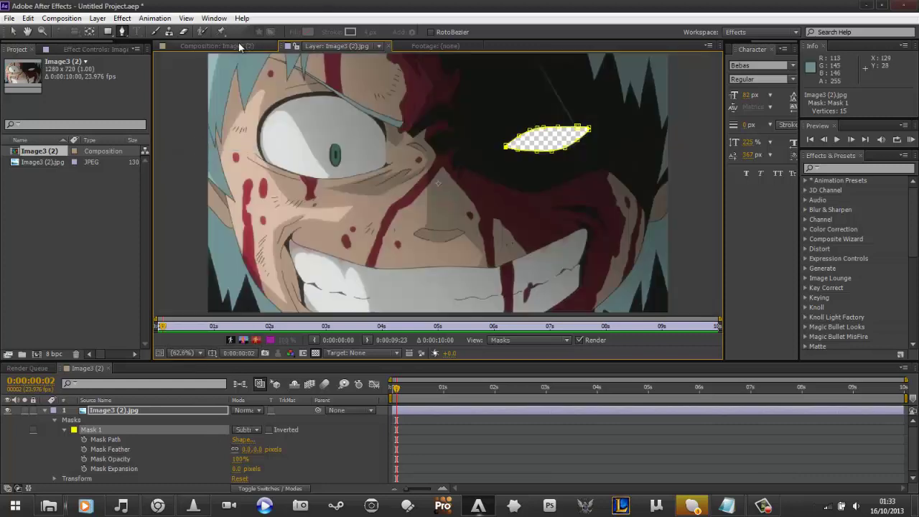
Set Mask 1's feather to 2.0 pixels and preview the softened eye hole in the composition.
left_click(238, 44)
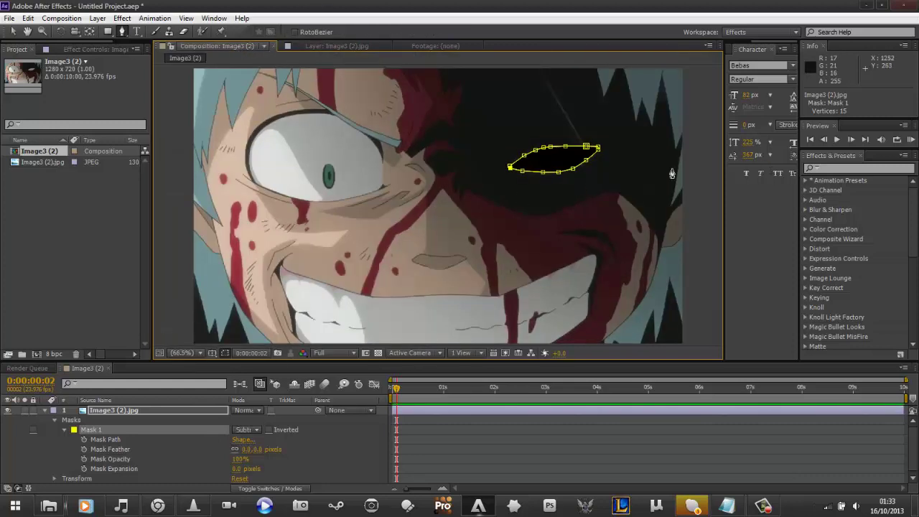
key("v")
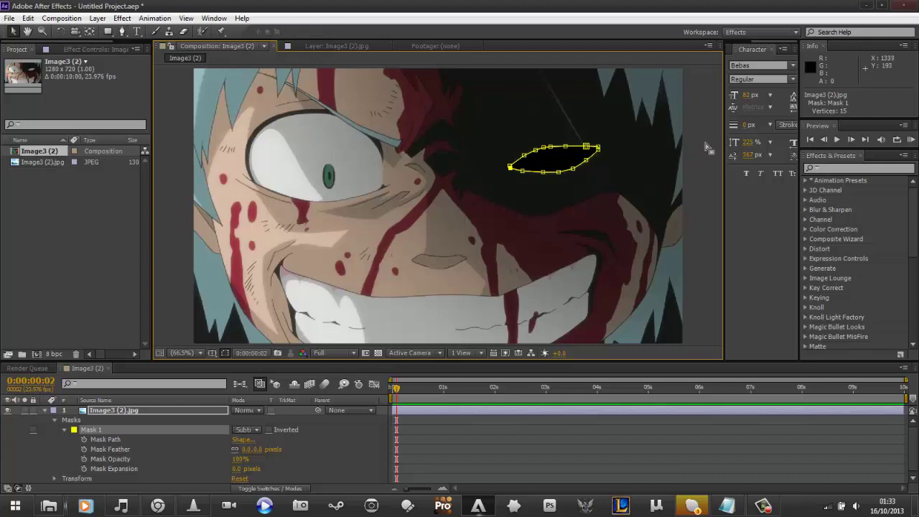
left_click(705, 142)
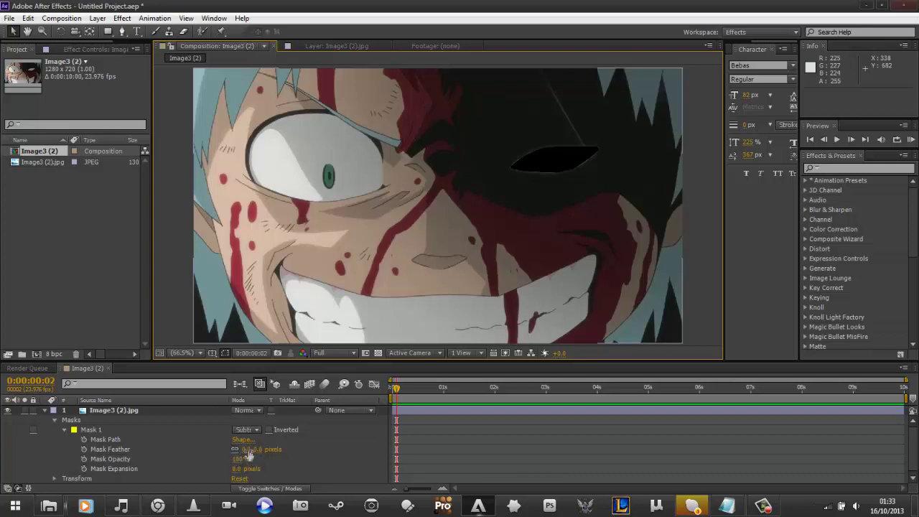
left_click_drag(247, 452, 253, 451)
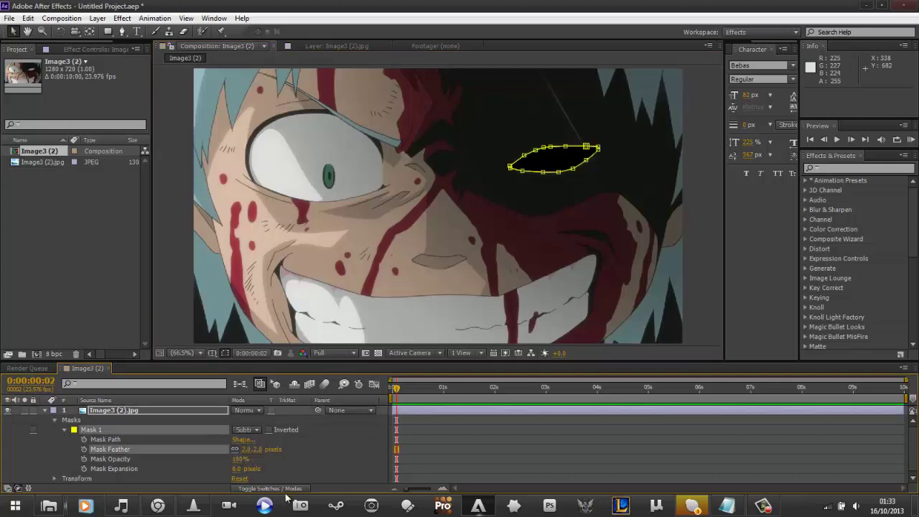
left_click(711, 218)
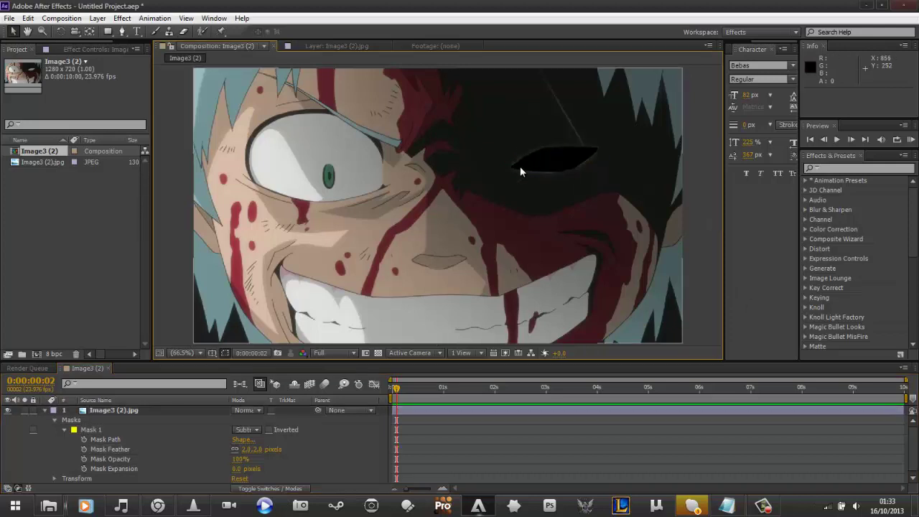
left_click(45, 409)
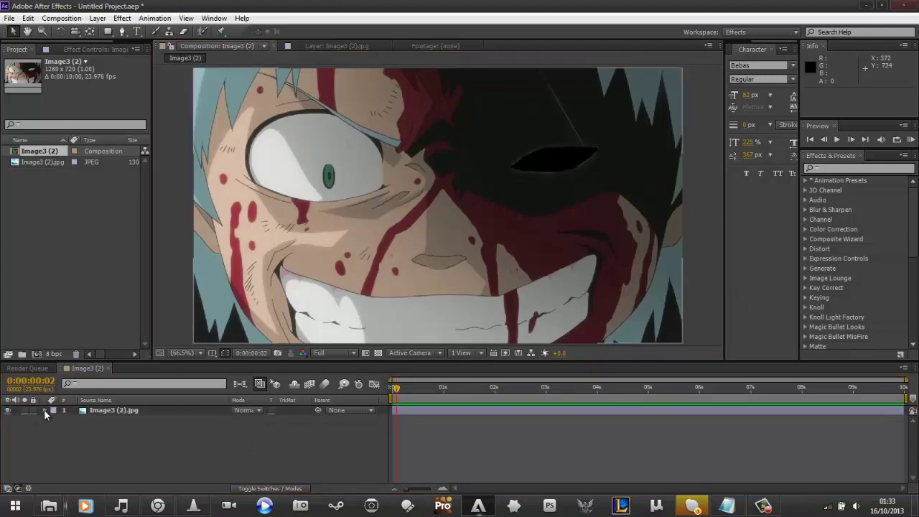
Add a comp-sized Light Gray Solid 1 beneath the image layer and search Effects & Presets for Optical Flares.
right_click(76, 440)
left_click(111, 27)
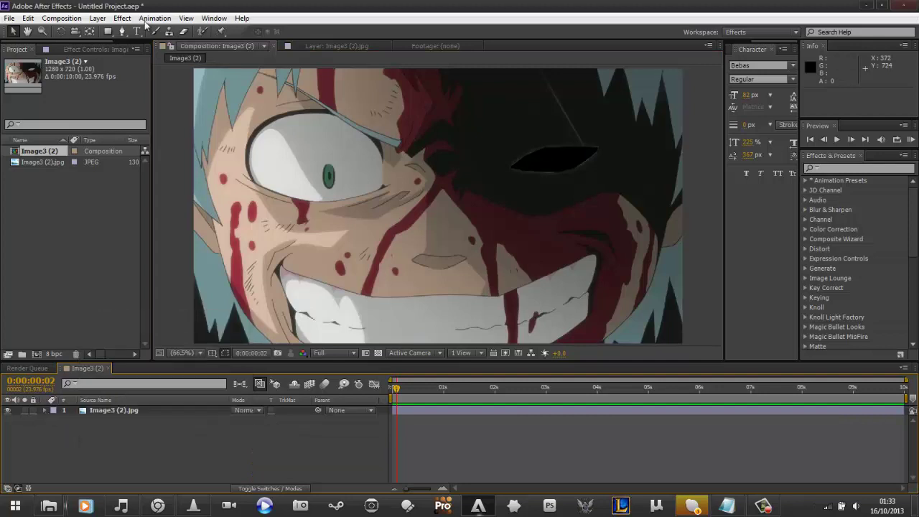
left_click(117, 18)
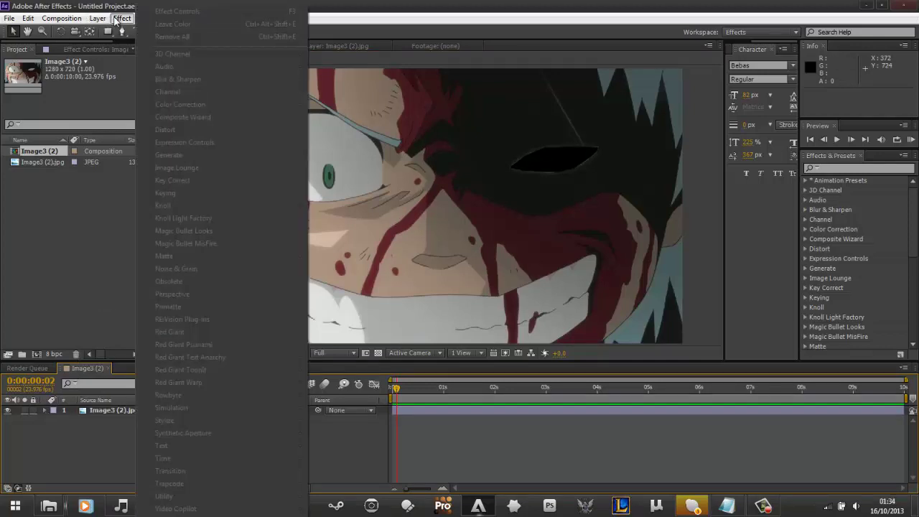
mouse_move(98, 19)
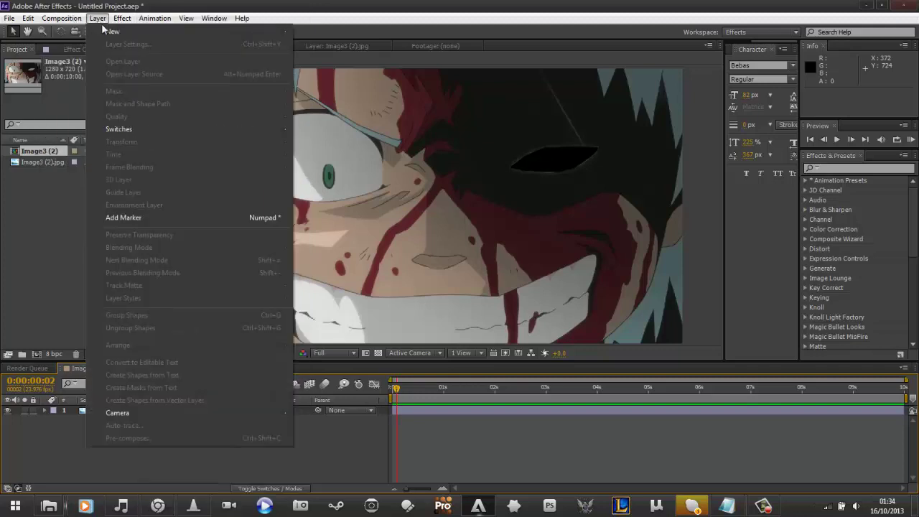
mouse_move(238, 33)
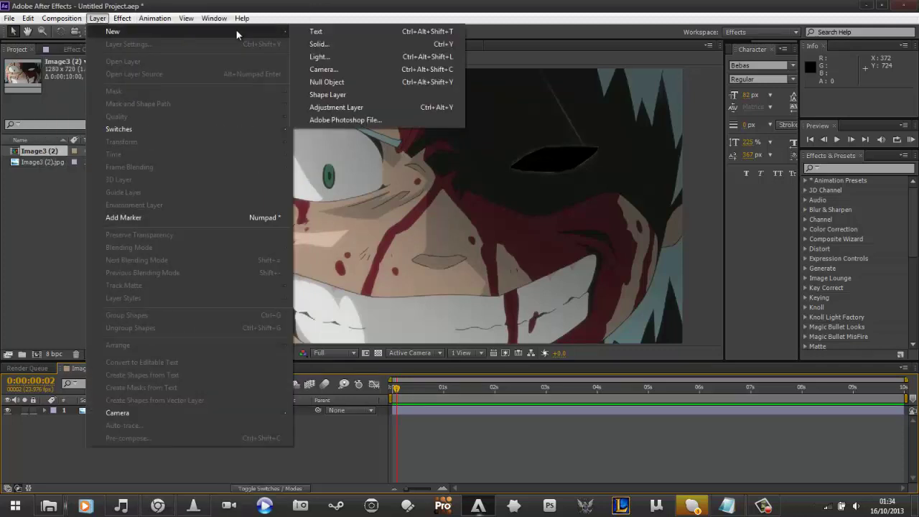
left_click(366, 46)
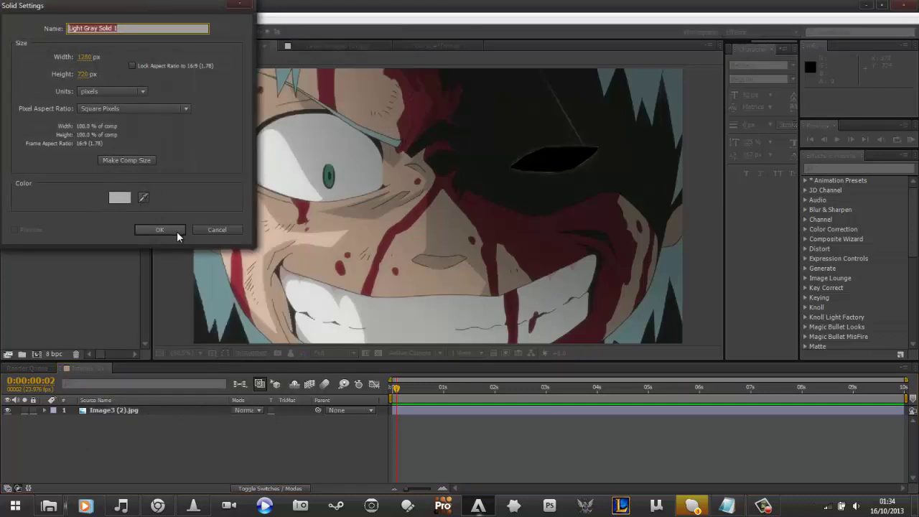
left_click(131, 162)
left_click(160, 229)
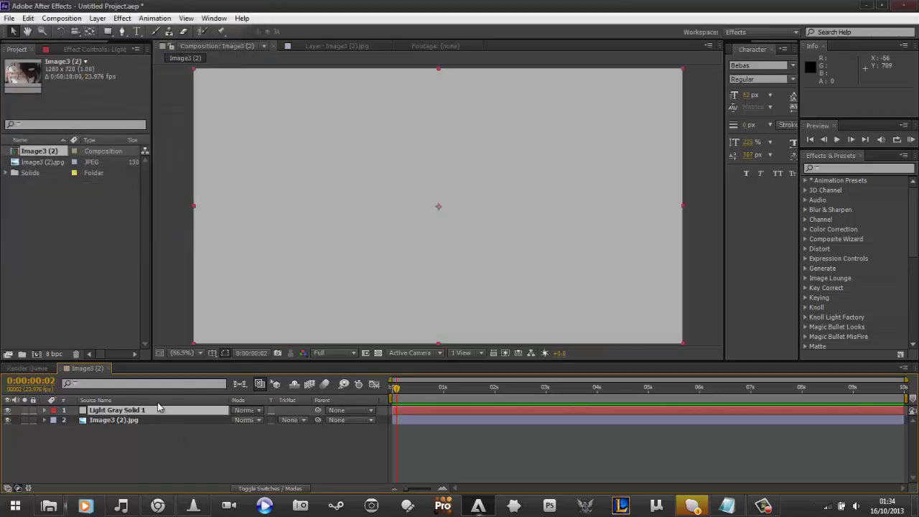
left_click_drag(160, 407, 161, 439)
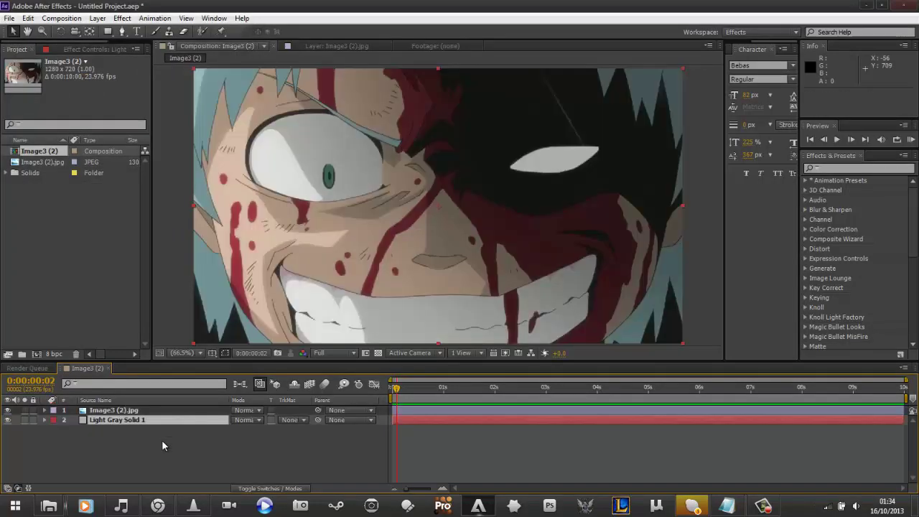
left_click(824, 168)
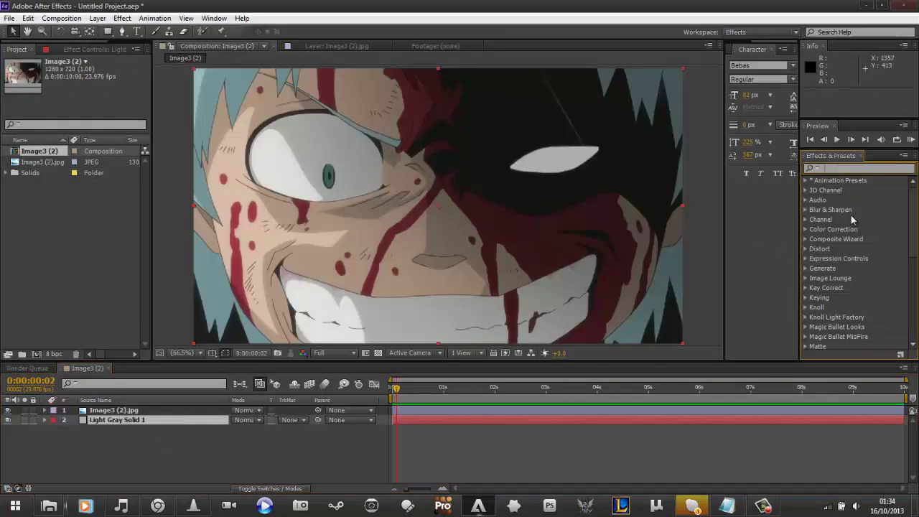
Apply the Optical Flares effect to Light Gray Solid 1.
type("optical")
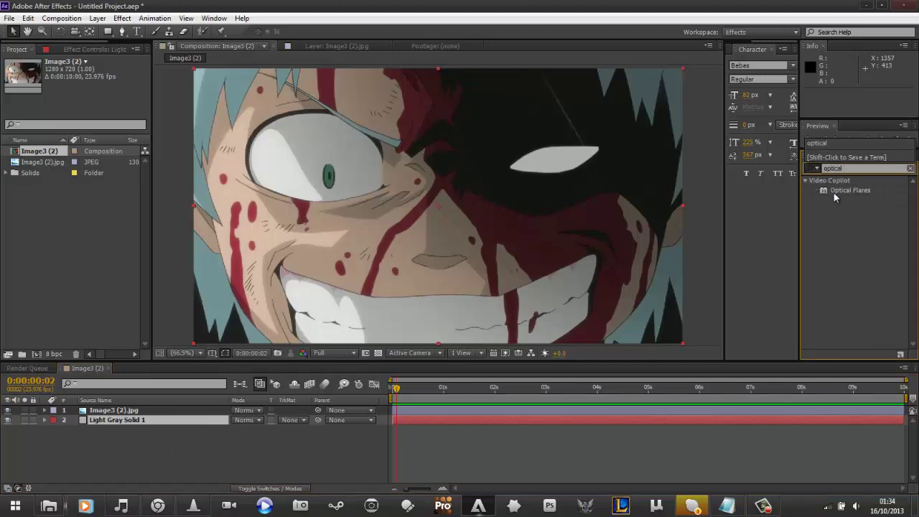
left_click_drag(833, 191, 125, 420)
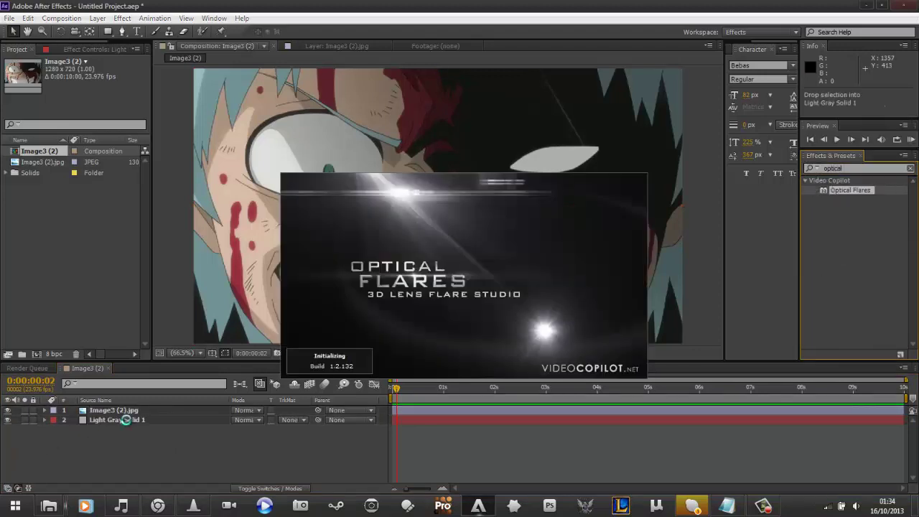
left_click(764, 507)
left_click(764, 506)
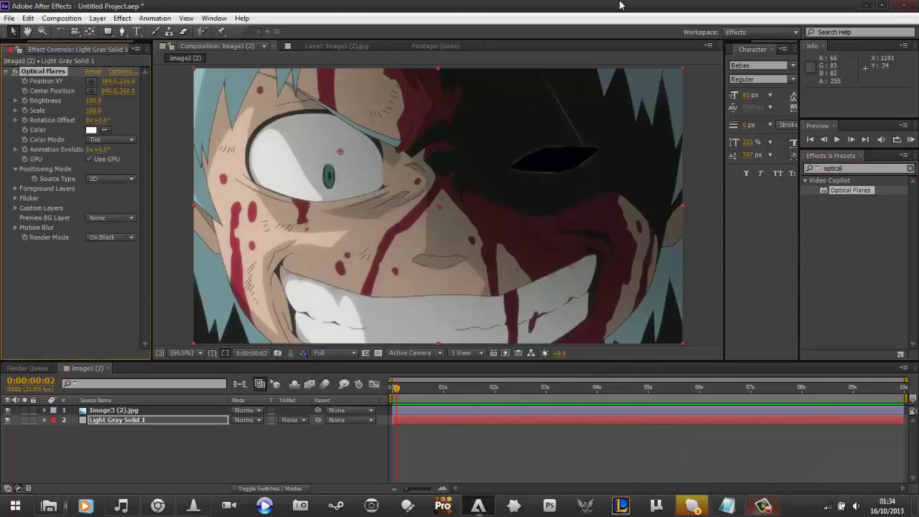
left_click(80, 279)
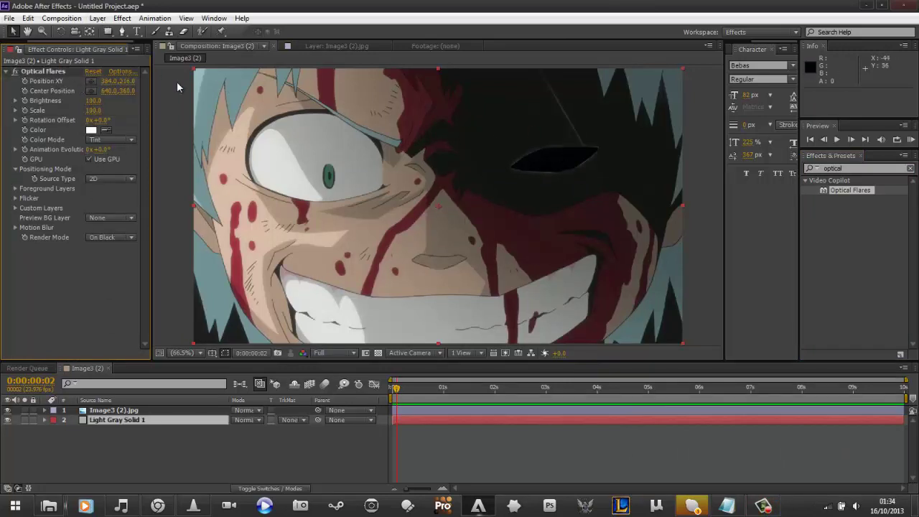
Place the flare's Position XY point on the centre of the masked right eye.
left_click(91, 81)
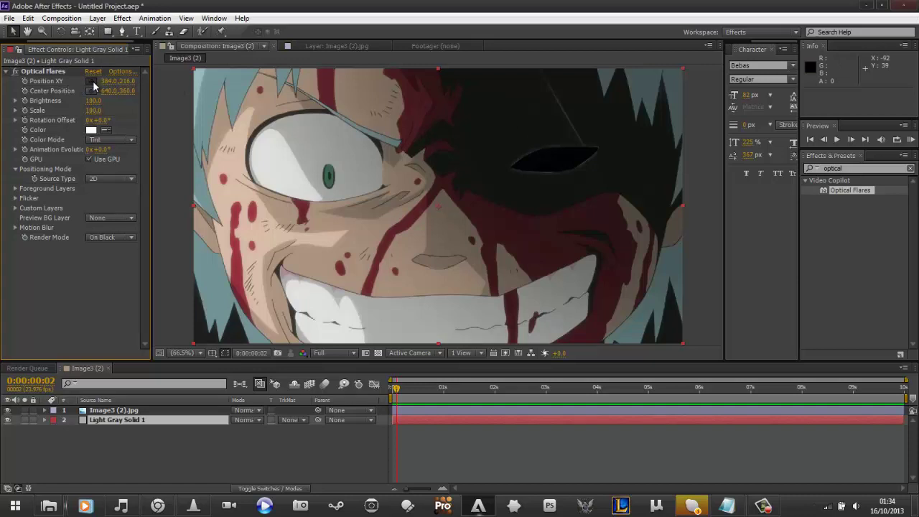
left_click(555, 157)
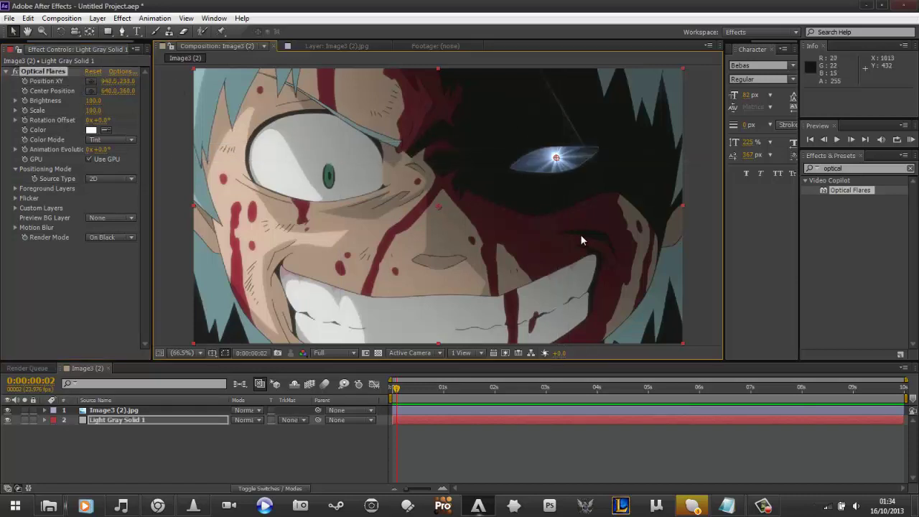
left_click_drag(557, 159, 555, 162)
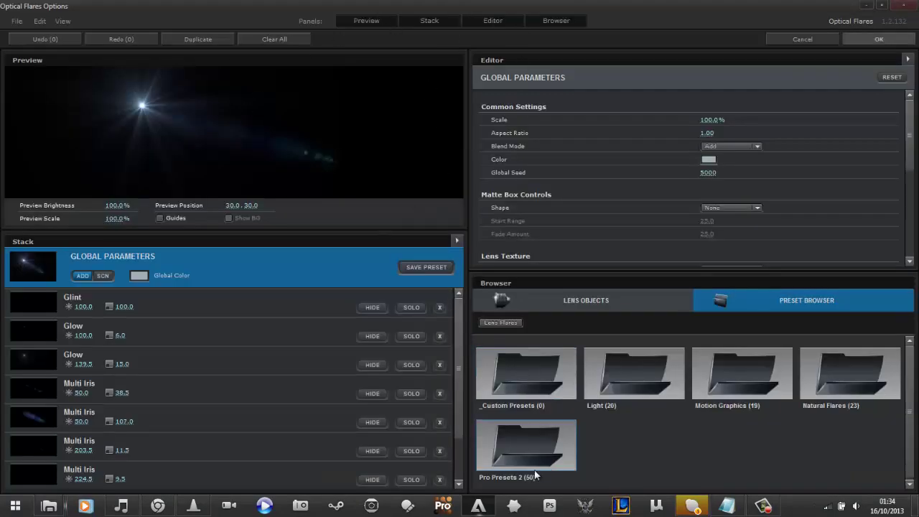
Open the Pro Presets 2 folder and enlarge the preset browser so Sparticus shows.
double_click(518, 445)
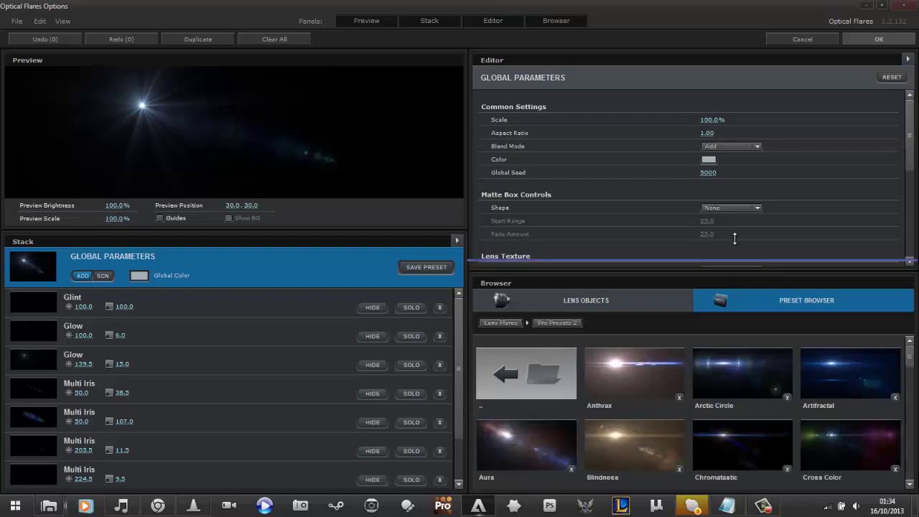
left_click_drag(736, 270, 735, 209)
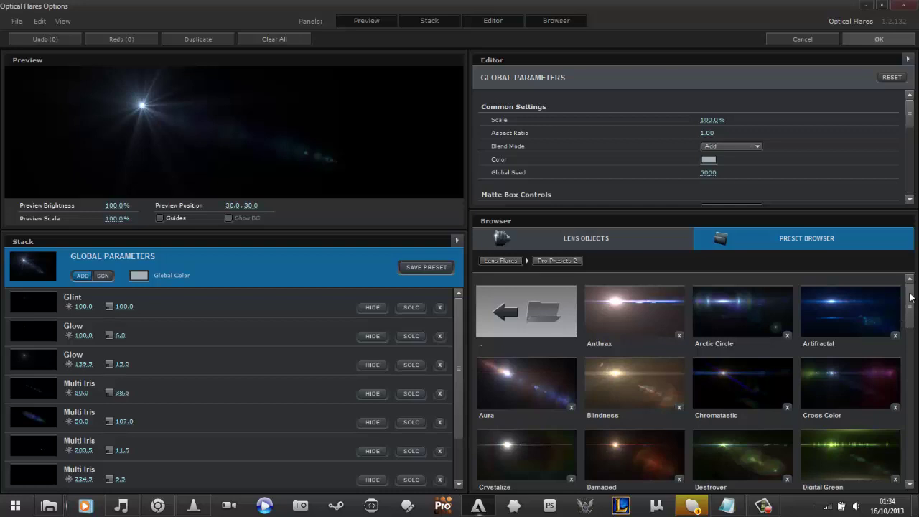
left_click_drag(911, 298, 913, 349)
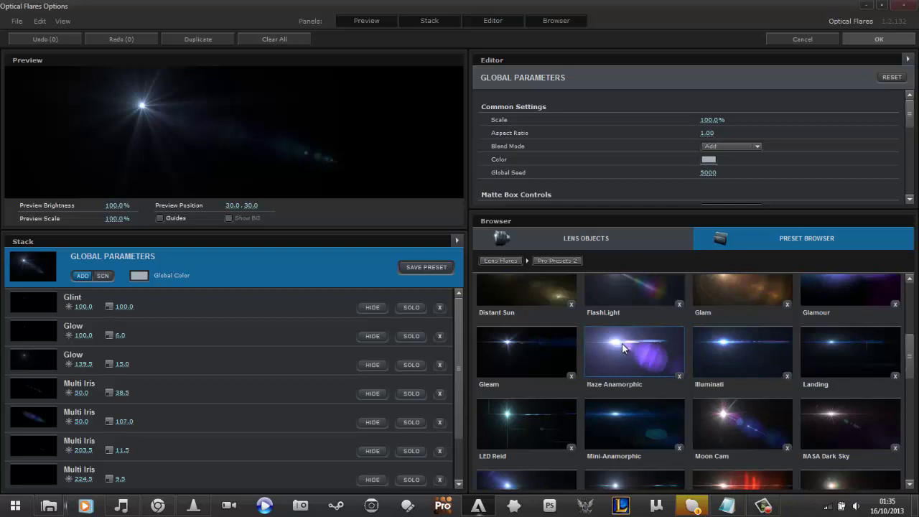
scroll(913, 351, "down", 5)
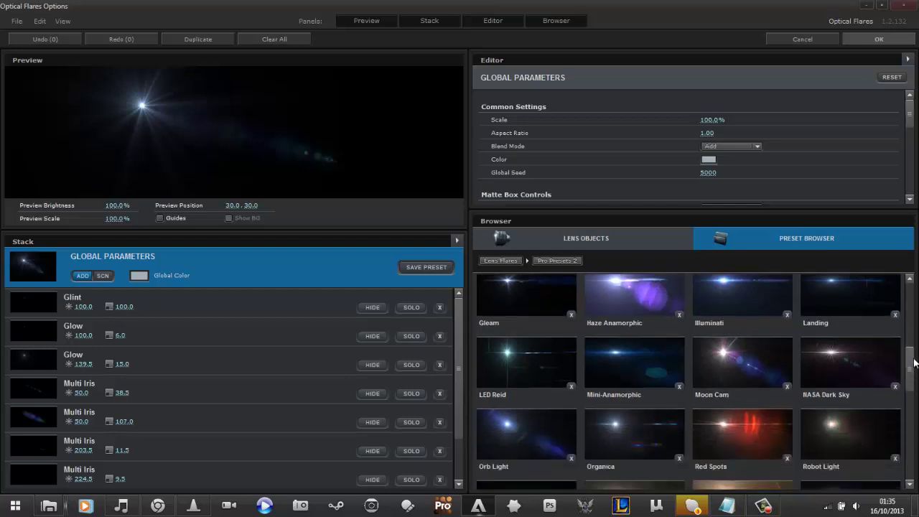
scroll(529, 365, "up", 1)
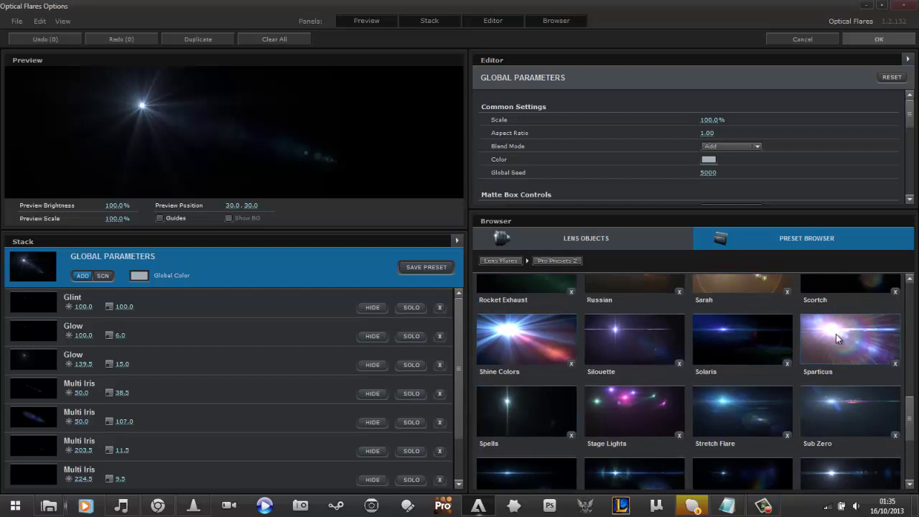
Load the Sparticus preset and delete its Hoop, Multi Iris 541.0/799.5 and Glint elements.
left_click(835, 333)
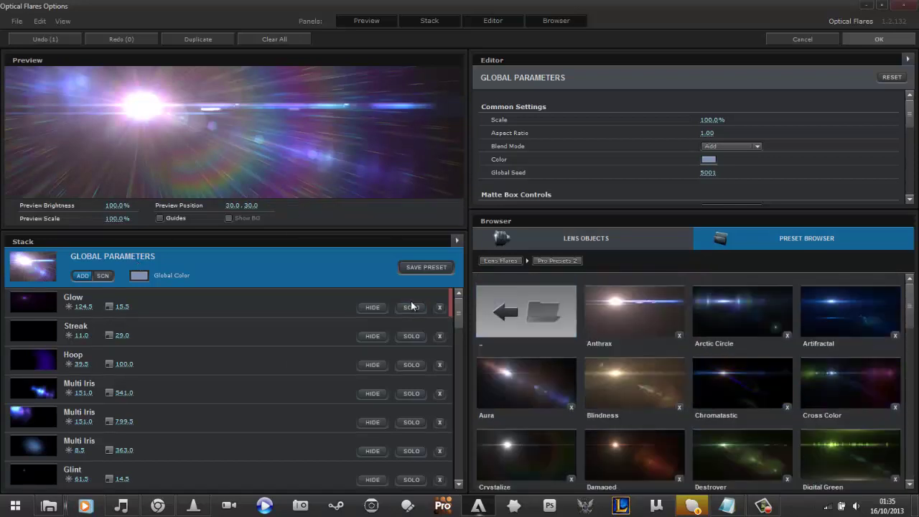
left_click(157, 366)
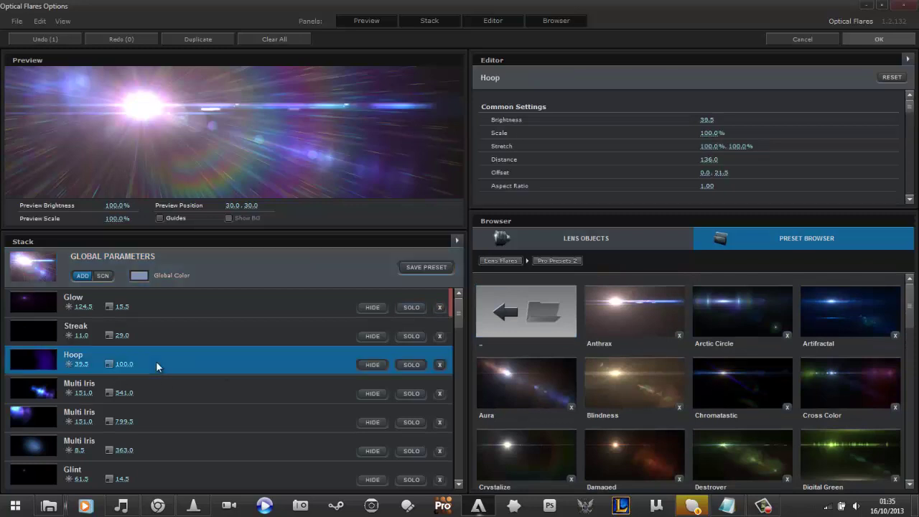
key("Delete")
left_click(157, 362)
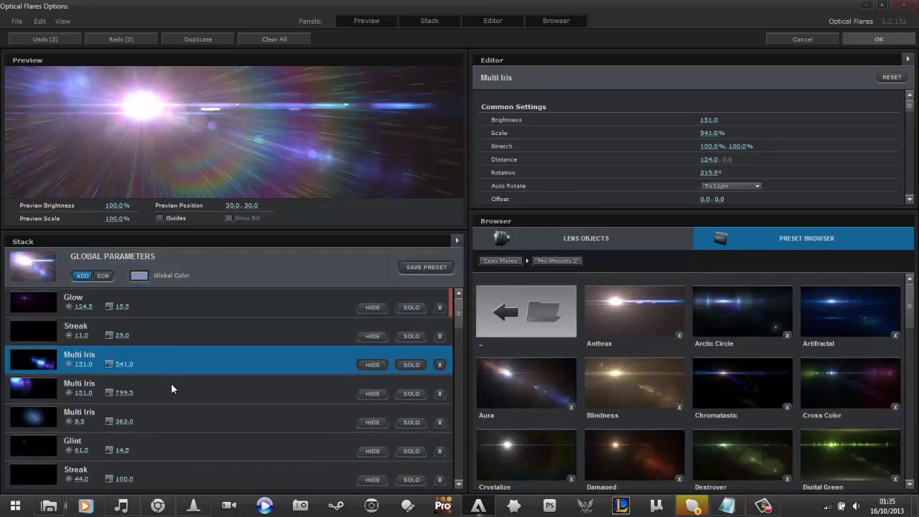
left_click(172, 386)
left_click(173, 363)
key("Delete")
left_click(176, 363)
key("Delete")
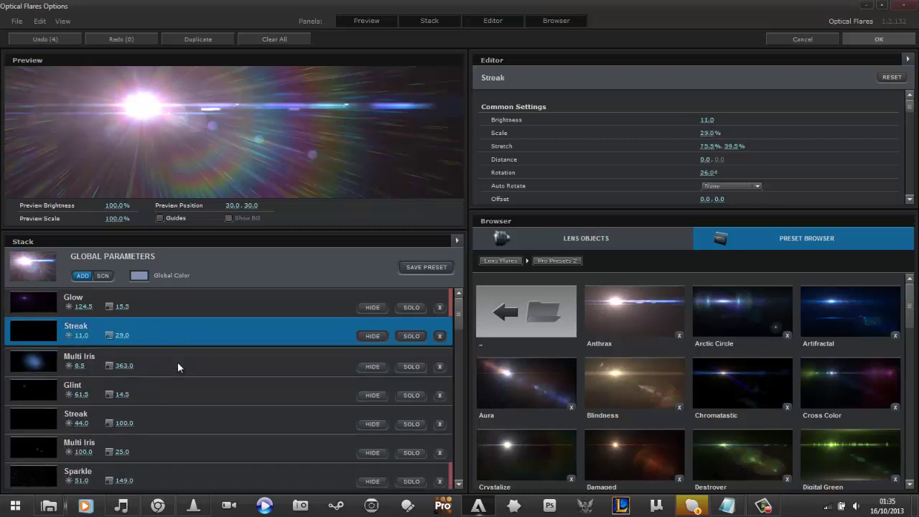
left_click(180, 363)
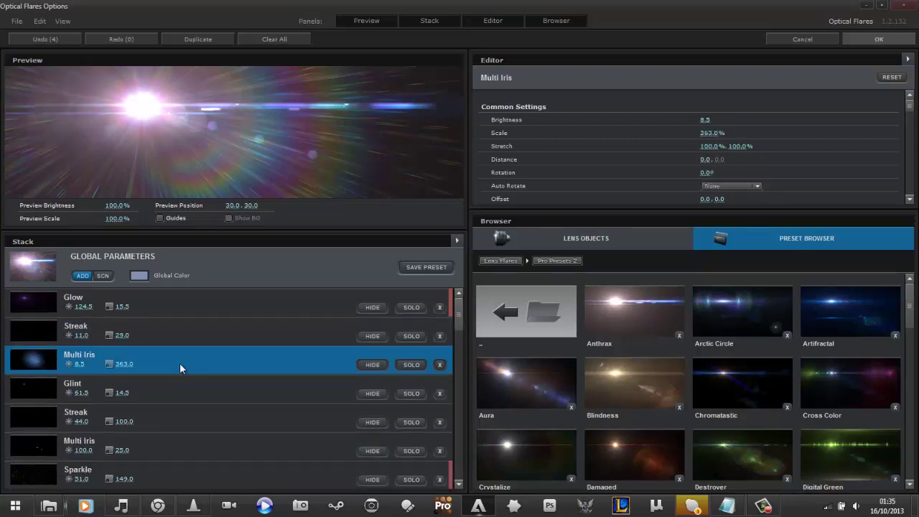
left_click(183, 388)
key("Delete")
Delete the Sparkle, Multi Iris 235.0/67.5, Hoop, Glint, Lens Orbs and Shimmer elements.
left_click(188, 397)
left_click(204, 448)
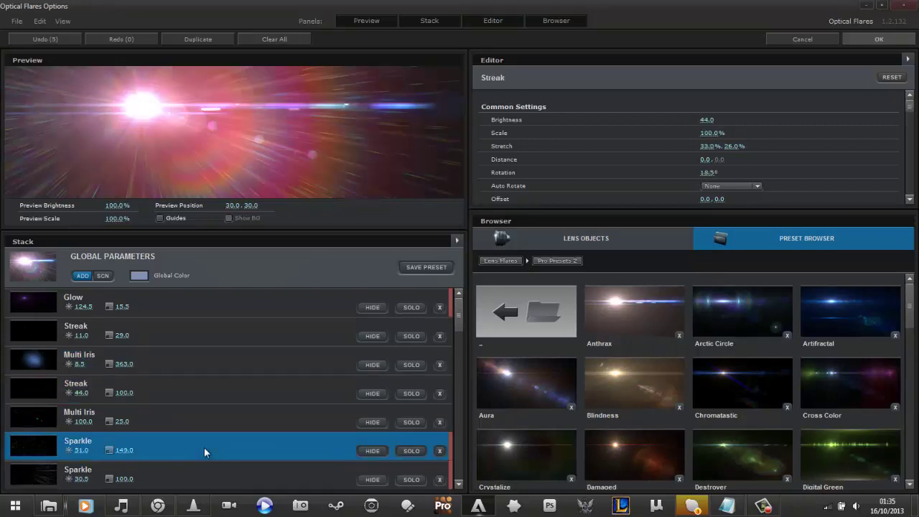
key("Delete")
left_click(206, 448)
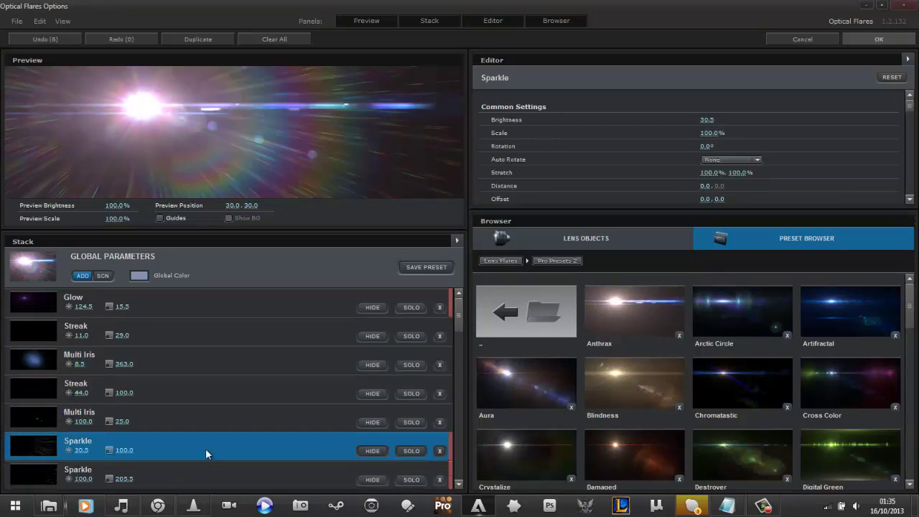
key("Delete")
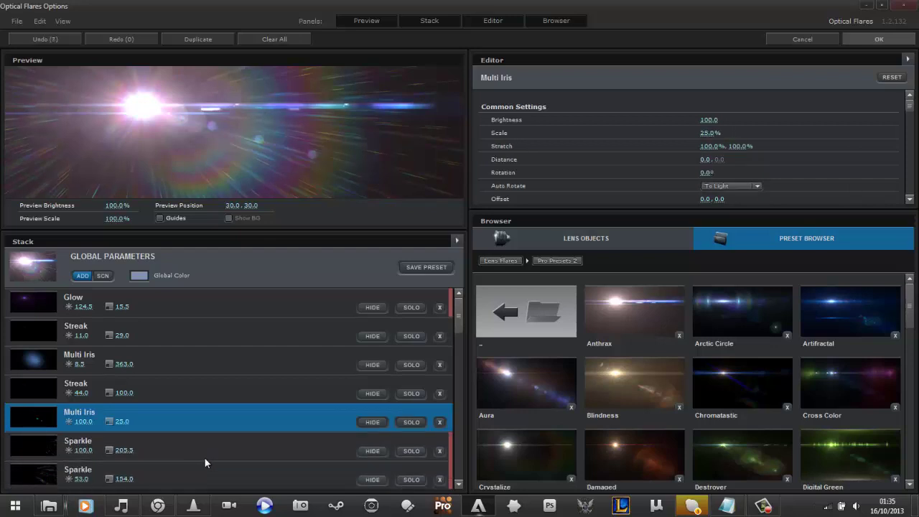
left_click(206, 458)
key("Delete")
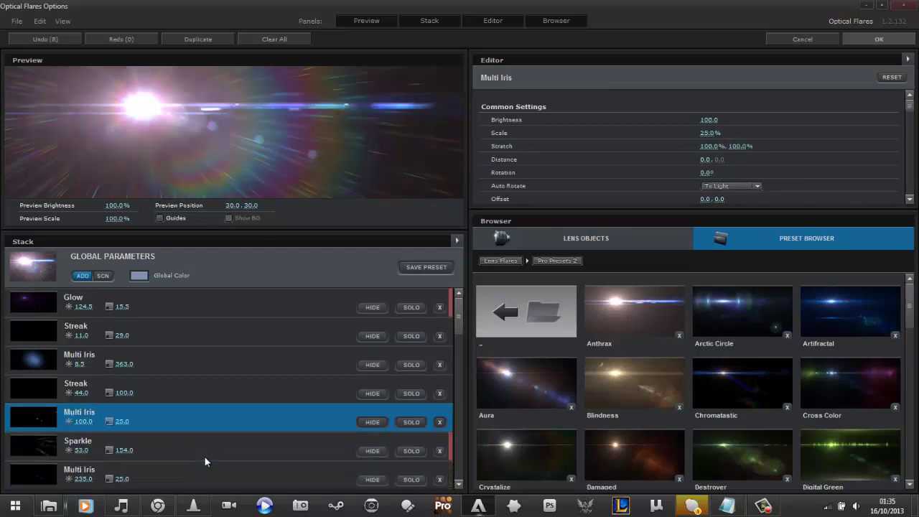
left_click(204, 457)
key("Delete")
left_click(208, 457)
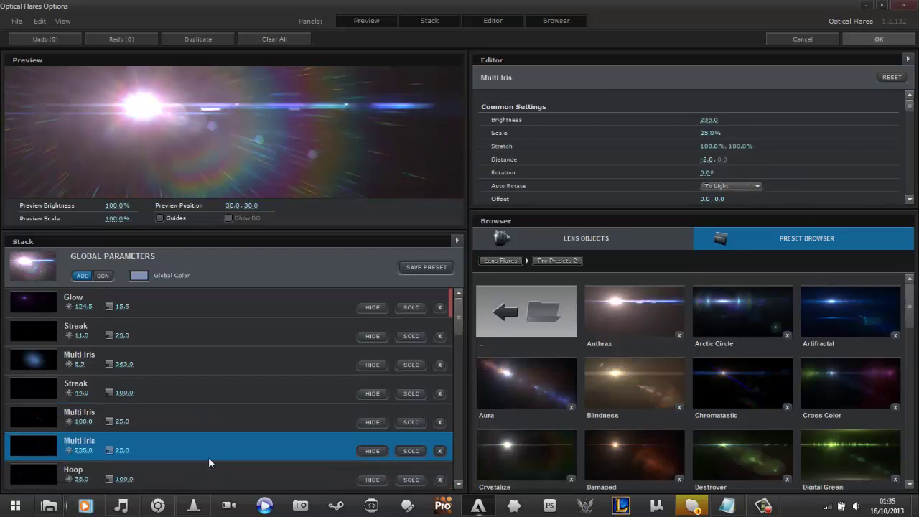
key("Delete")
left_click(210, 457)
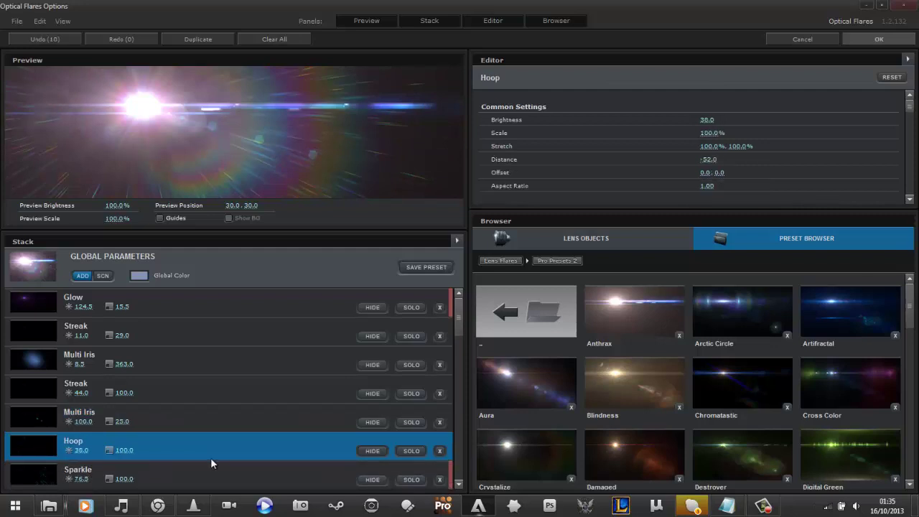
key("Delete")
left_click(208, 454)
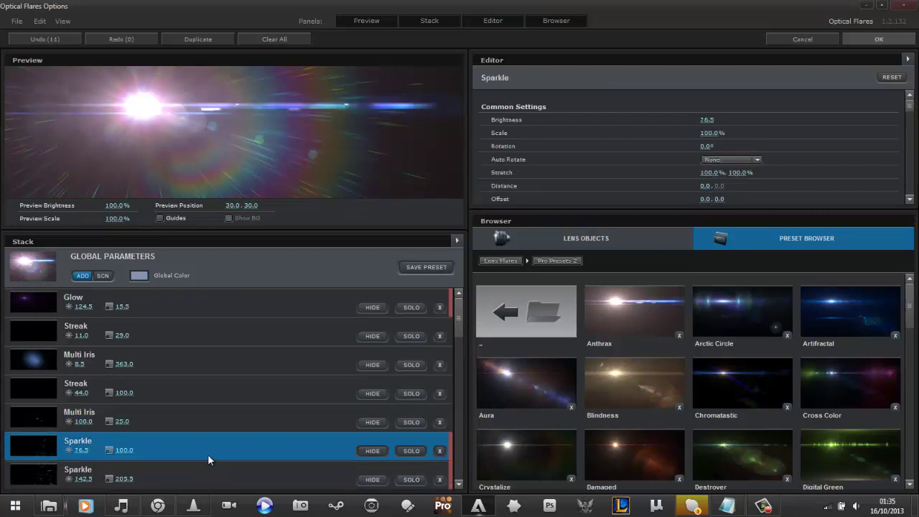
key("Delete")
left_click(207, 455)
key("Delete")
left_click(204, 453)
key("Delete")
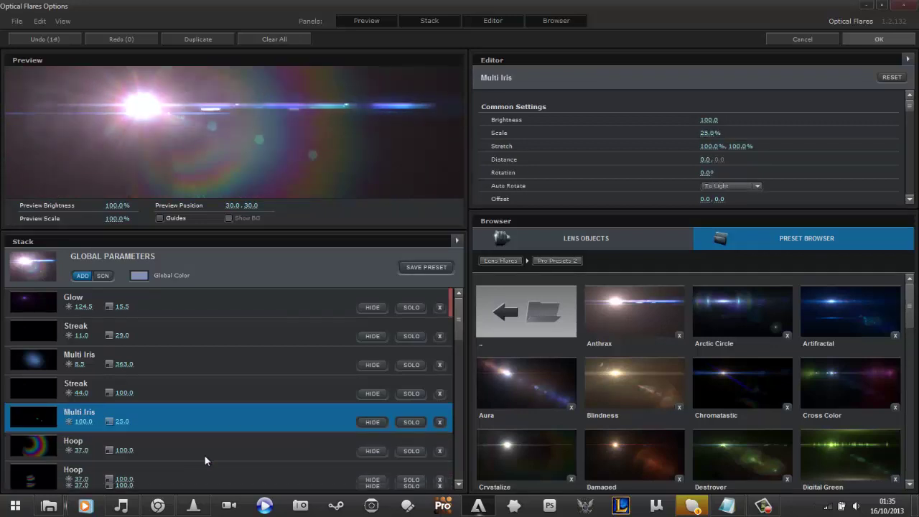
left_click(197, 449)
key("Delete")
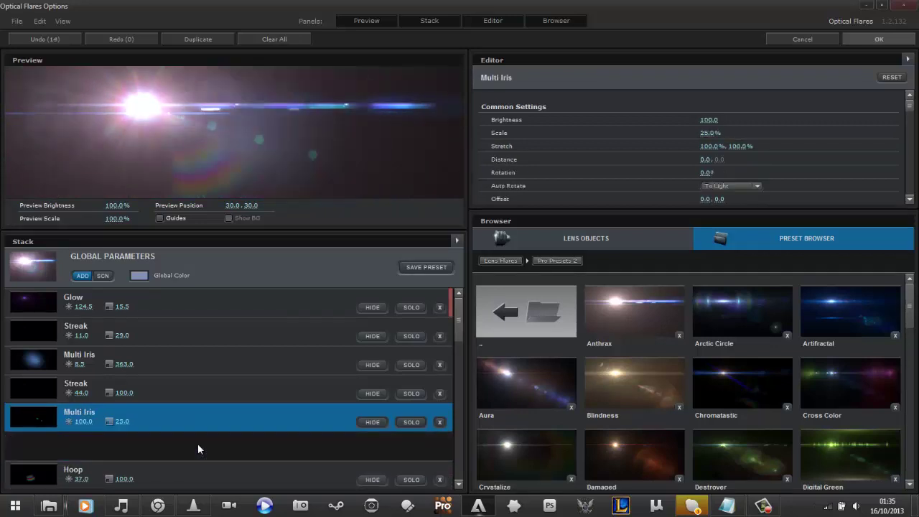
left_click(198, 443)
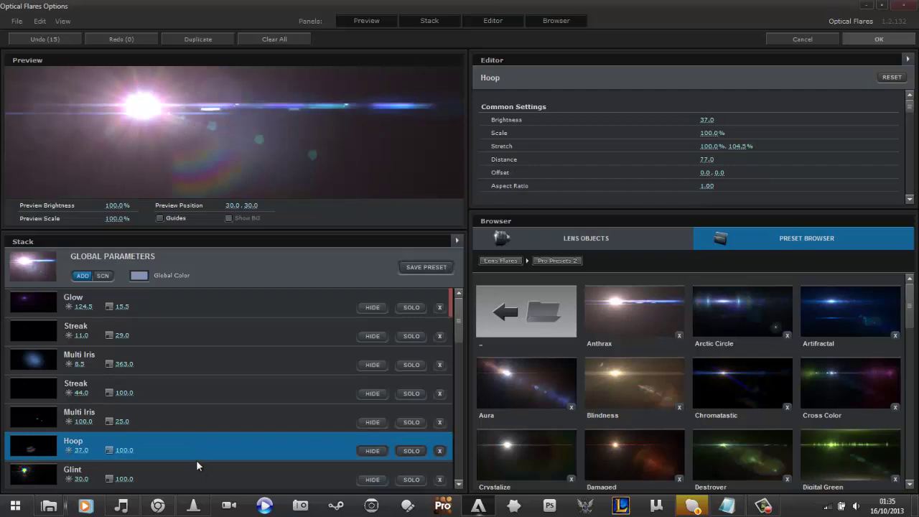
key("Delete")
left_click(187, 443)
key("Delete")
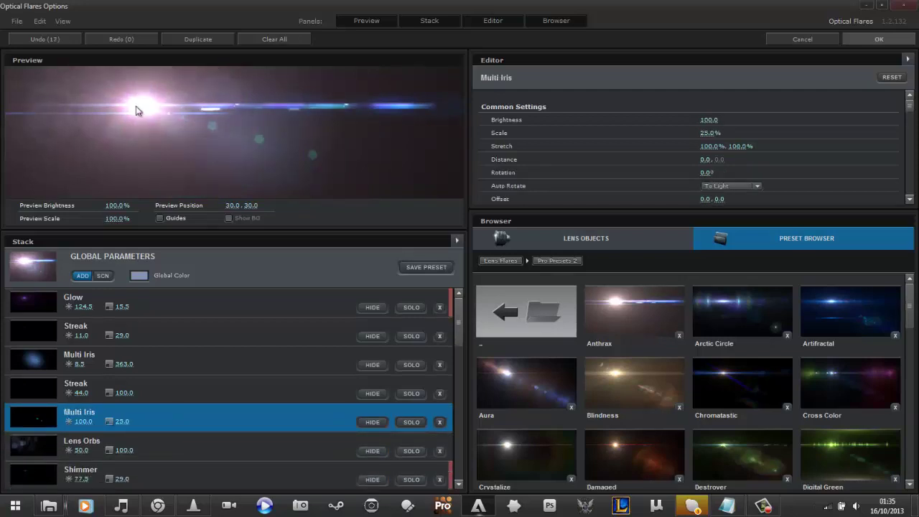
left_click(222, 450)
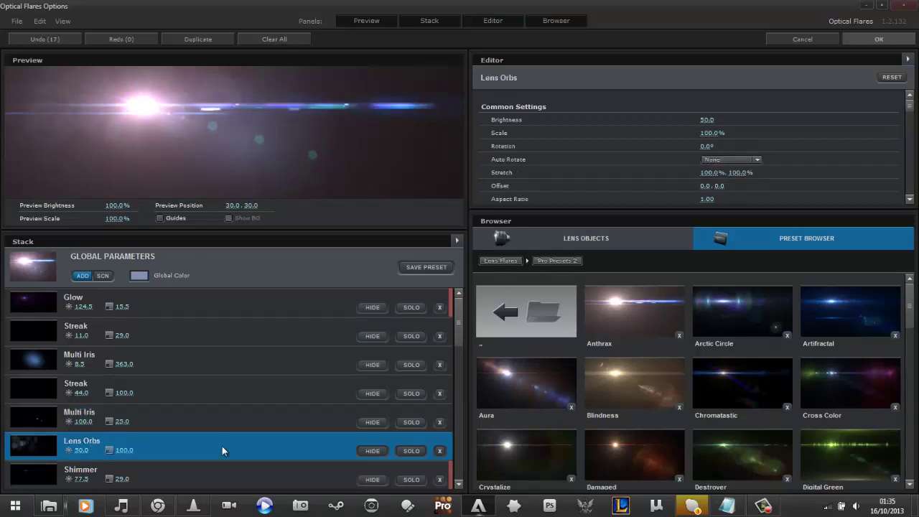
key("Delete")
left_click(211, 446)
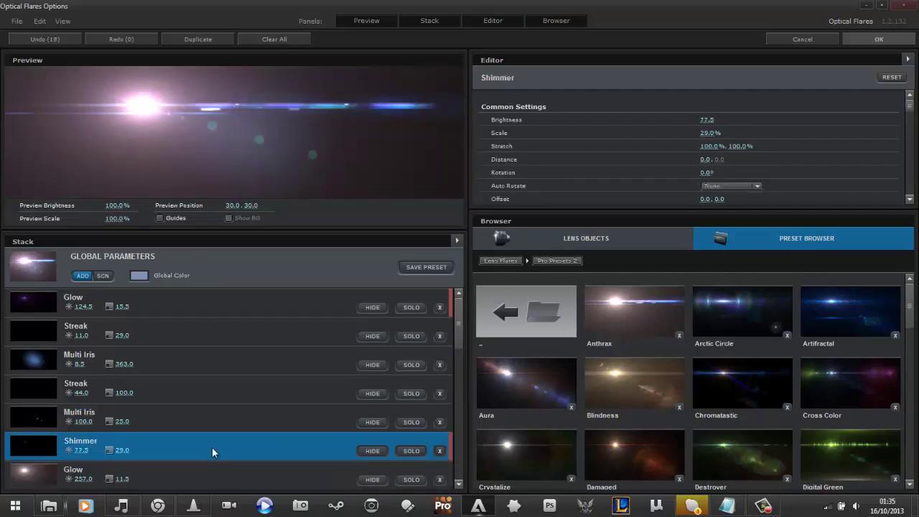
key("Delete")
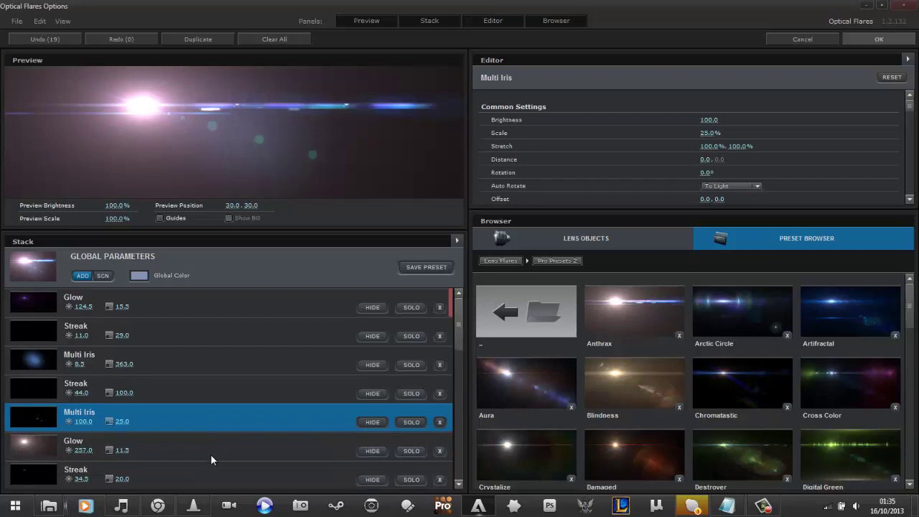
Delete the Multi Iris elements (153.5, 209.5, 156.0, 384.0, 136.5, 49.5, 68.0, 207.5) and the extra Iris elements.
scroll(211, 453, "down", 3)
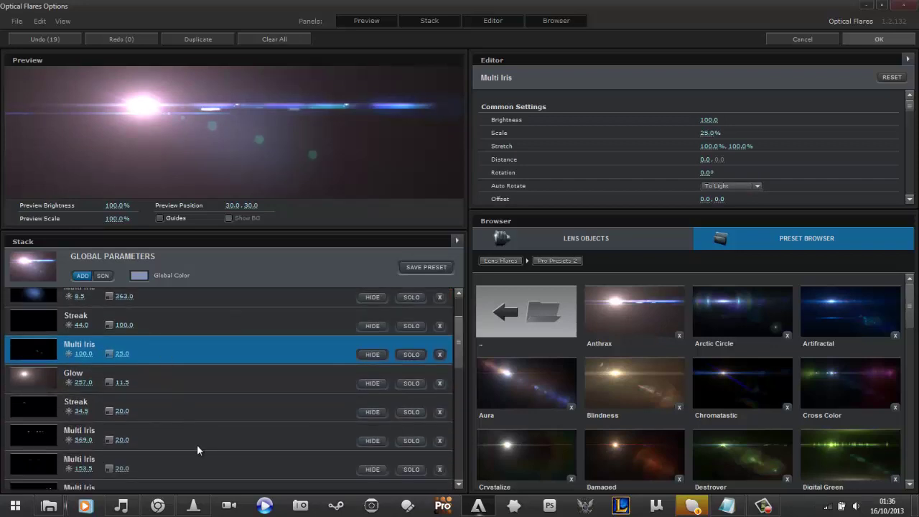
left_click(185, 431)
key("Delete")
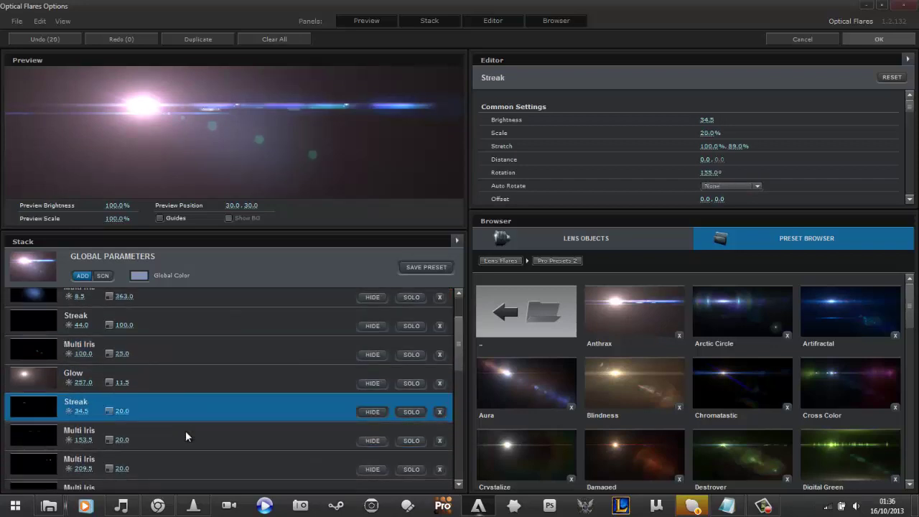
left_click(185, 431)
key("Delete")
left_click(185, 432)
key("Delete")
left_click(185, 430)
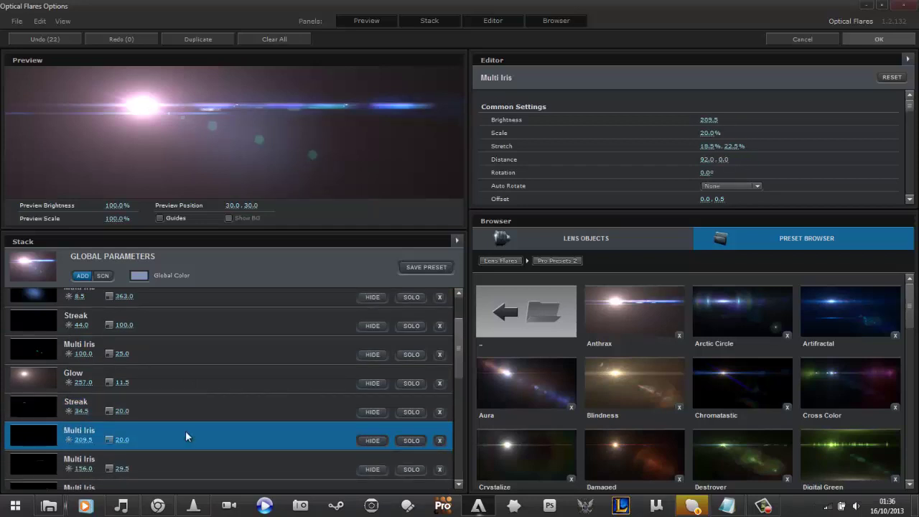
key("Delete")
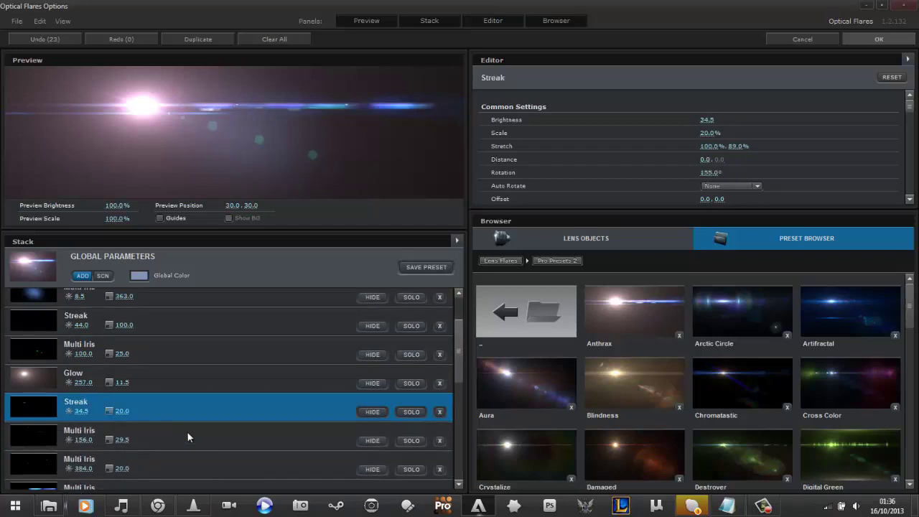
left_click(188, 433)
key("Delete")
left_click(188, 438)
key("Delete")
left_click(184, 435)
key("Delete")
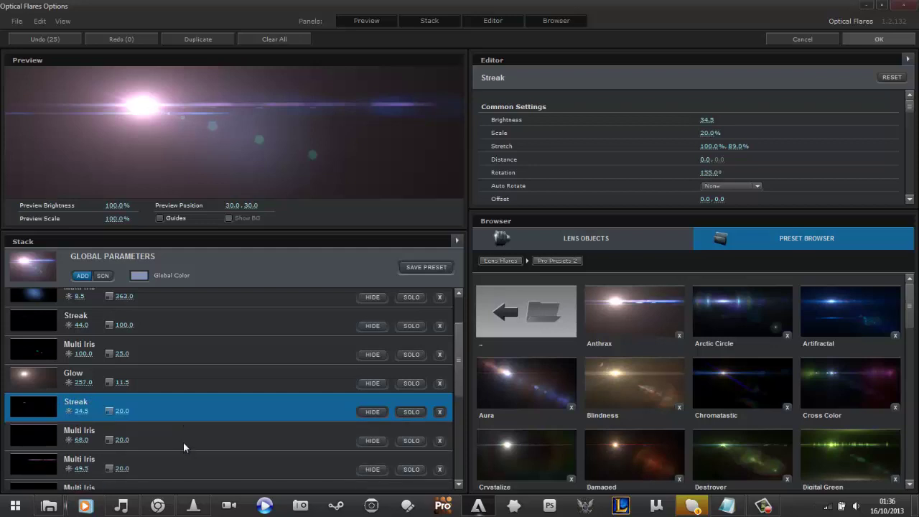
left_click(190, 465)
key("Delete")
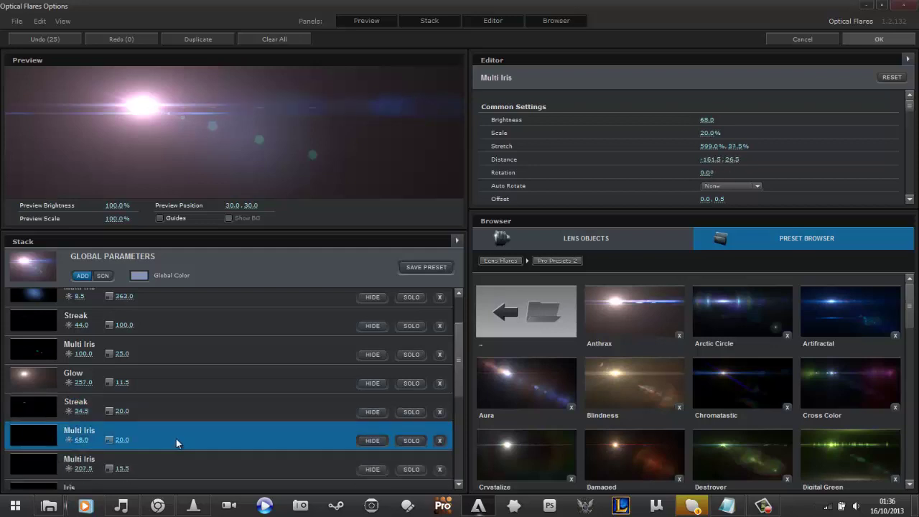
key("Delete")
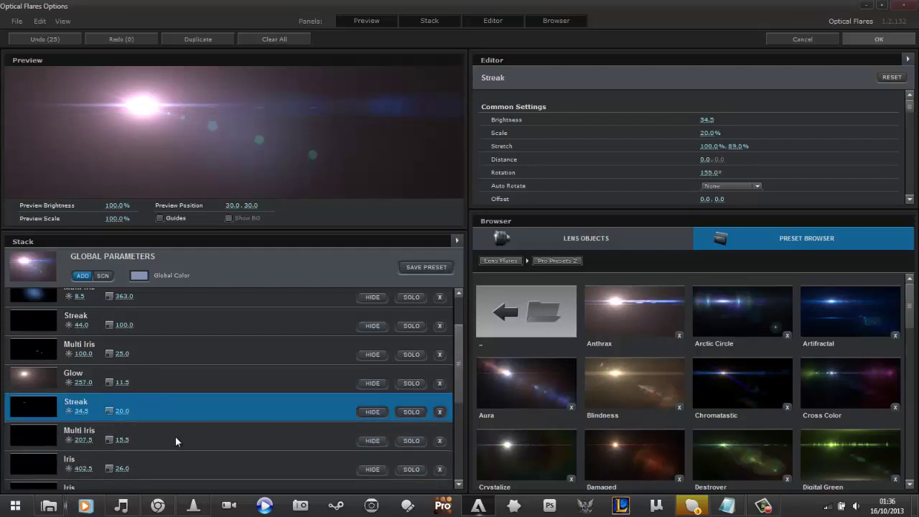
left_click(177, 436)
key("Delete")
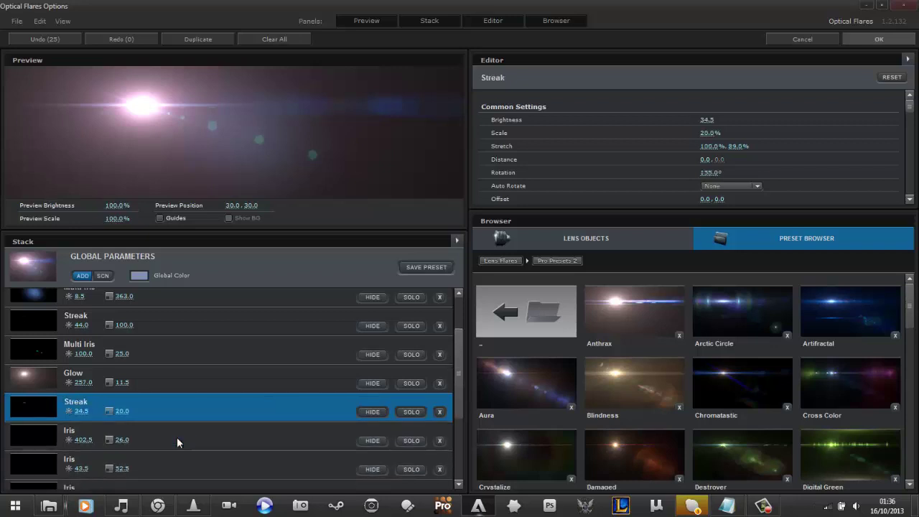
left_click(177, 436)
key("Delete")
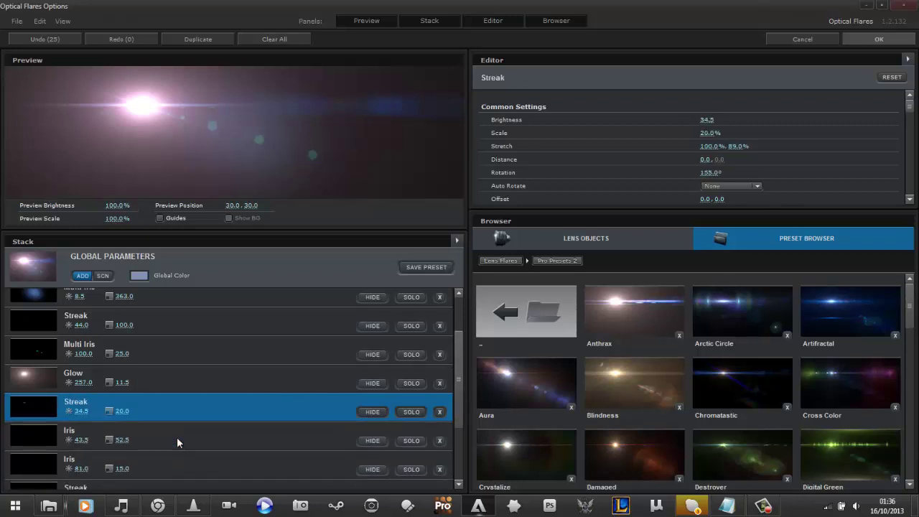
left_click(177, 437)
key("Delete")
left_click(176, 437)
key("Delete")
Delete the remaining Streak, Sparkle and Multi Iris elements, then reposition the preview flare.
key("Delete")
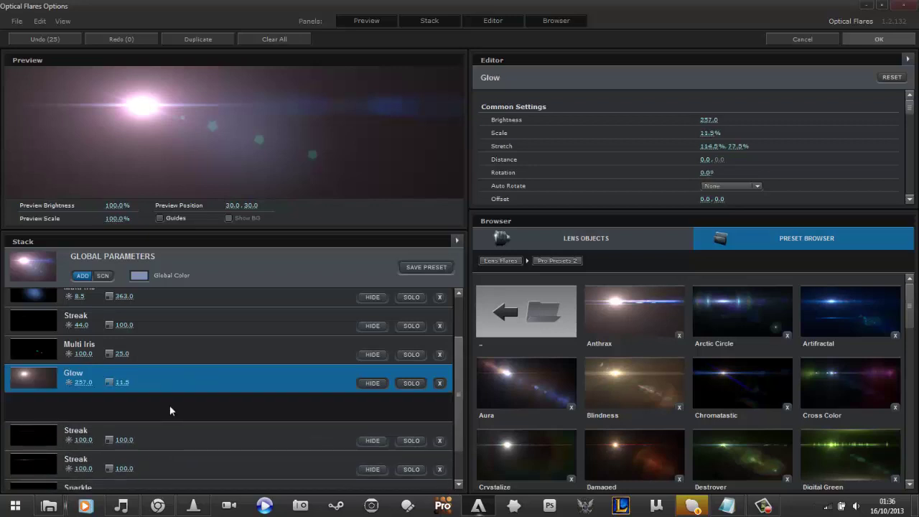
left_click(164, 408)
key("Delete")
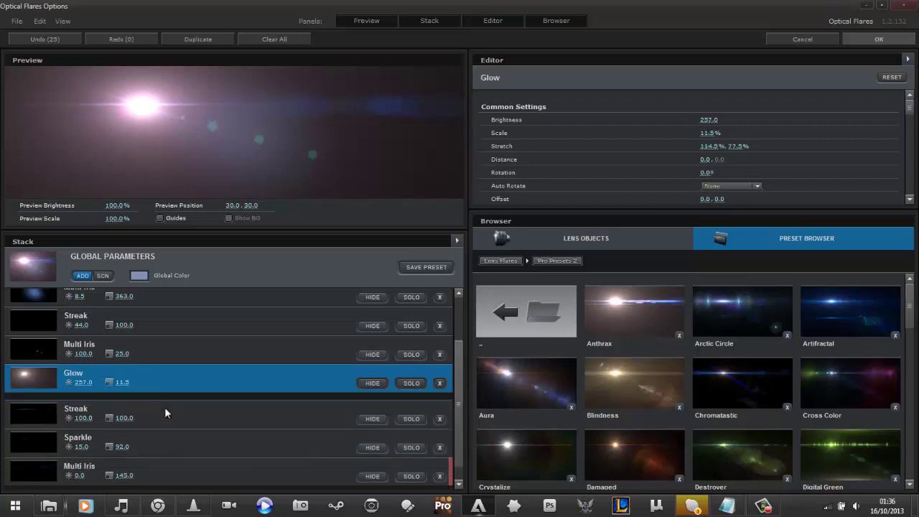
left_click(164, 408)
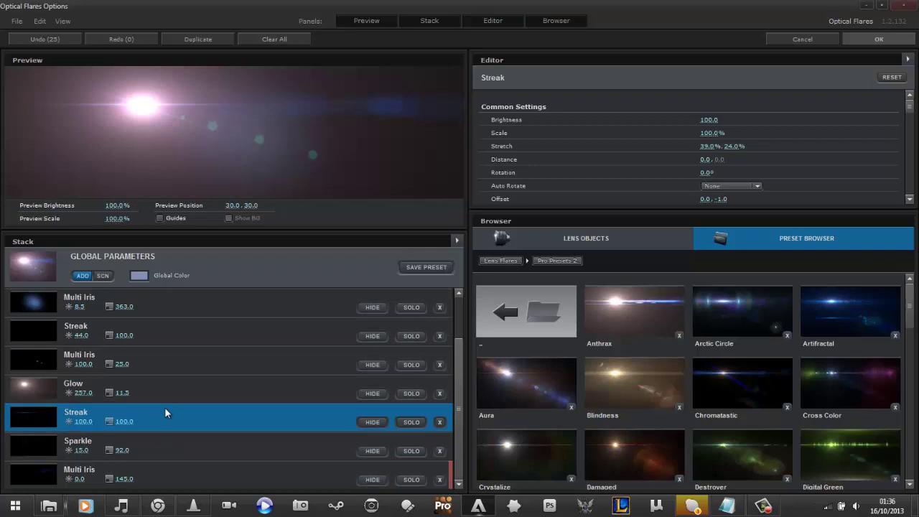
key("Delete")
left_click(179, 450)
key("Delete")
left_click(178, 469)
key("Delete")
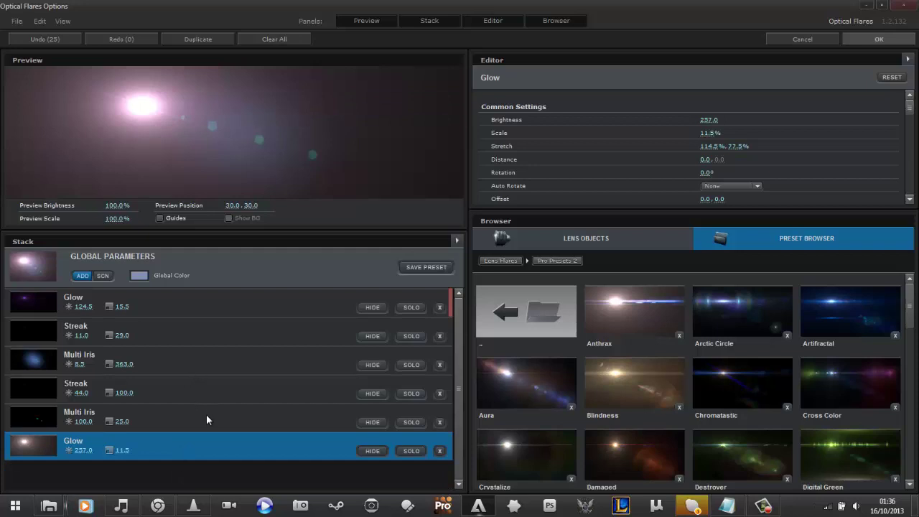
left_click(206, 416)
key("Delete")
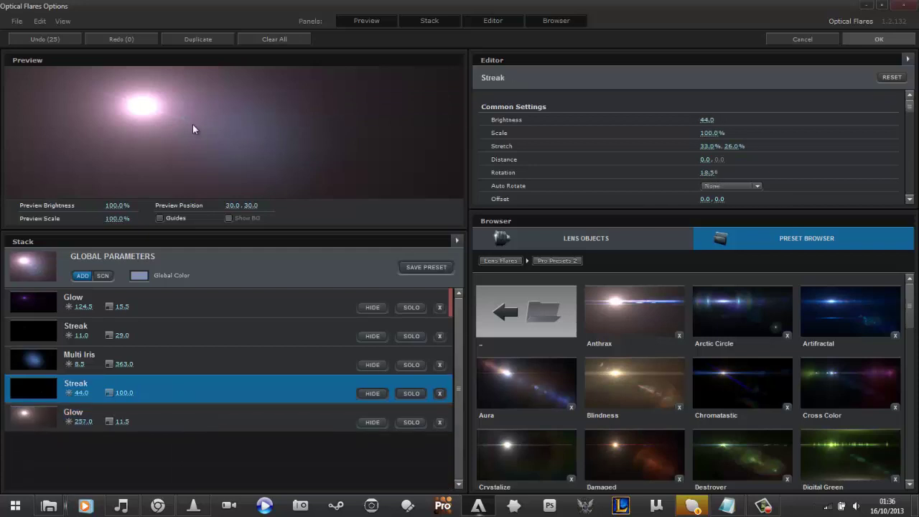
left_click(161, 336)
key("Delete")
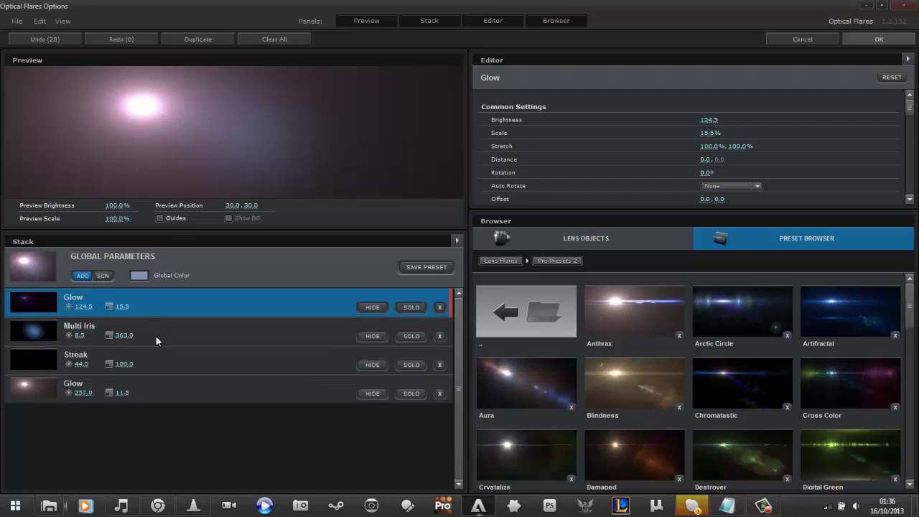
left_click(165, 352)
key("Delete")
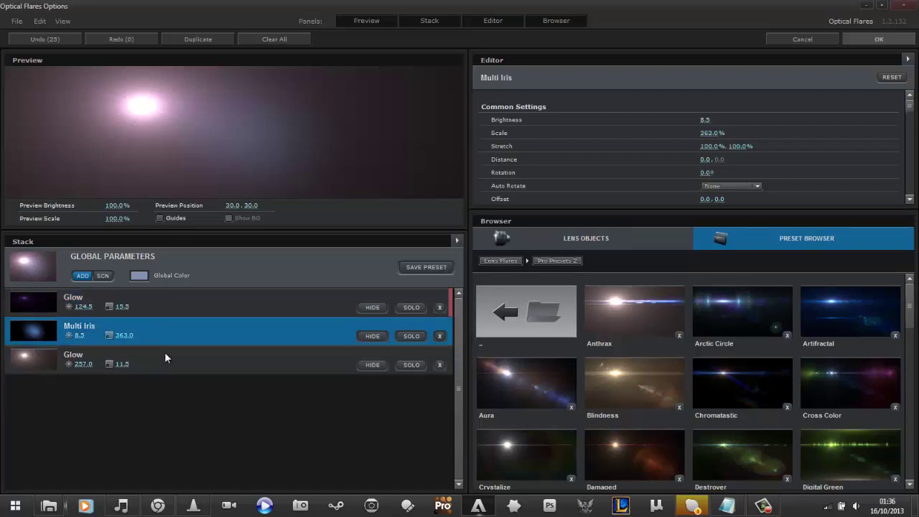
left_click_drag(154, 86, 210, 134)
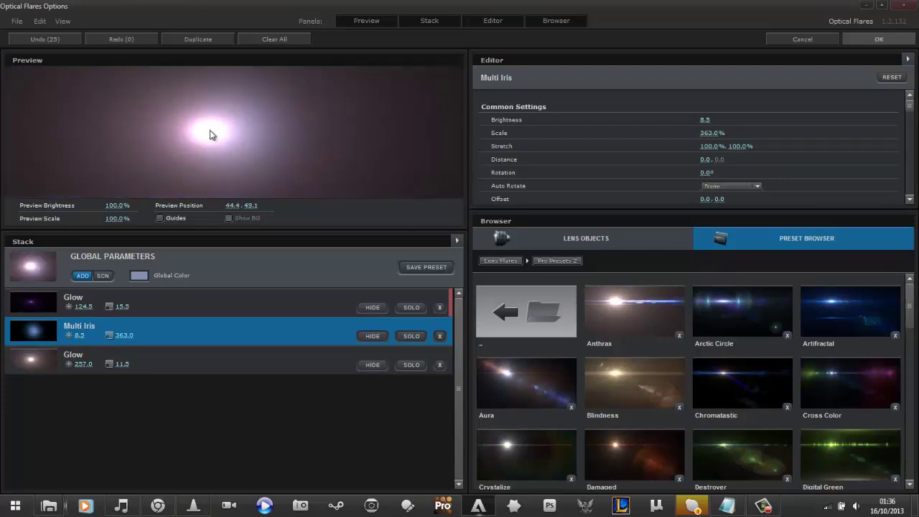
Apply the flare, nudge its centre on the eye and raise its brightness.
left_click(873, 37)
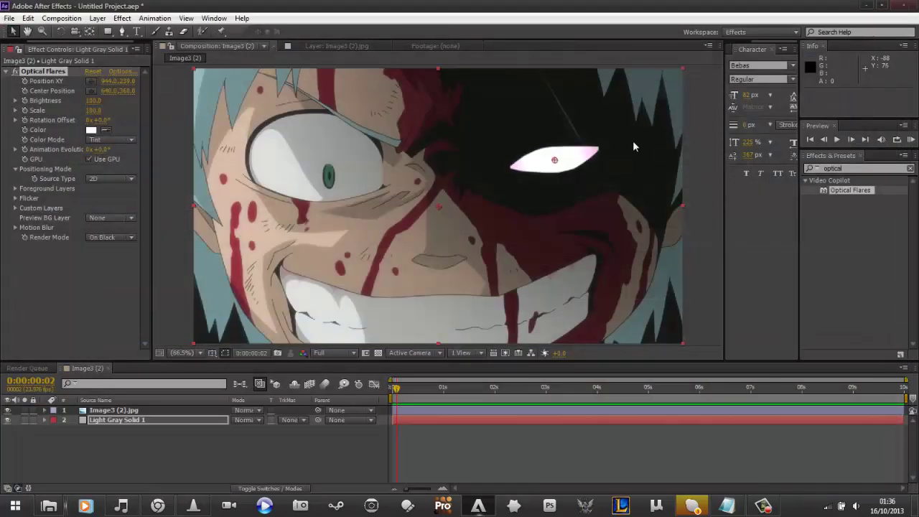
left_click_drag(557, 158, 555, 159)
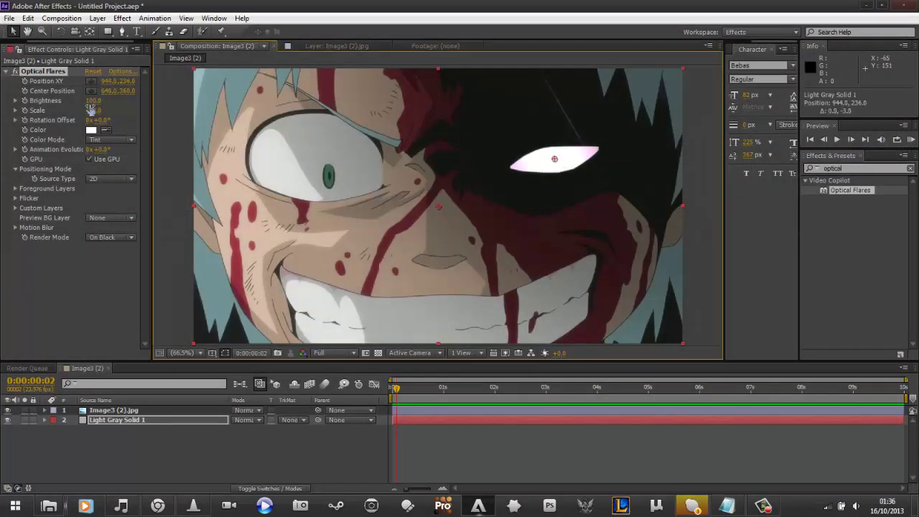
mouse_move(93, 100)
left_mouse_down()
mouse_move(107, 101)
mouse_move(91, 101)
left_mouse_up()
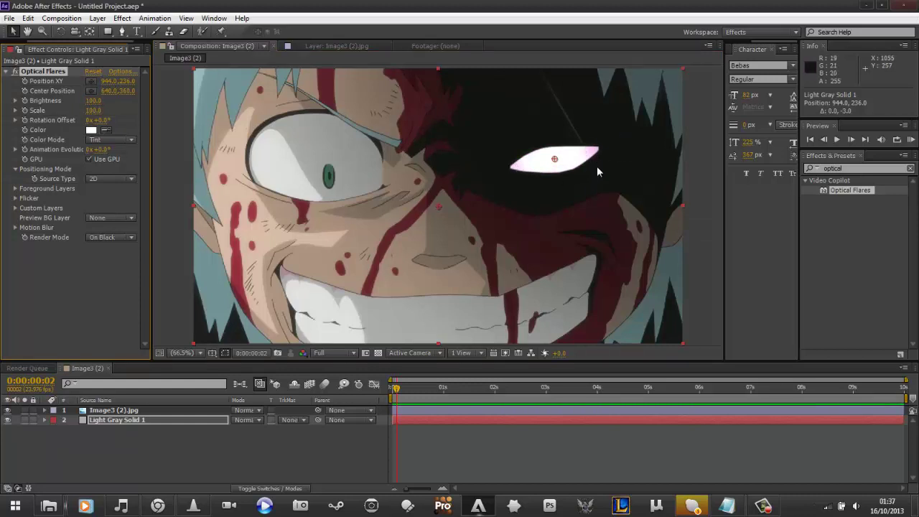
Duplicate Light Gray Solid 1 with Ctrl+D and move the copy above Image3 (2).jpg.
left_click(167, 451)
left_click(115, 421)
key("ctrl+d")
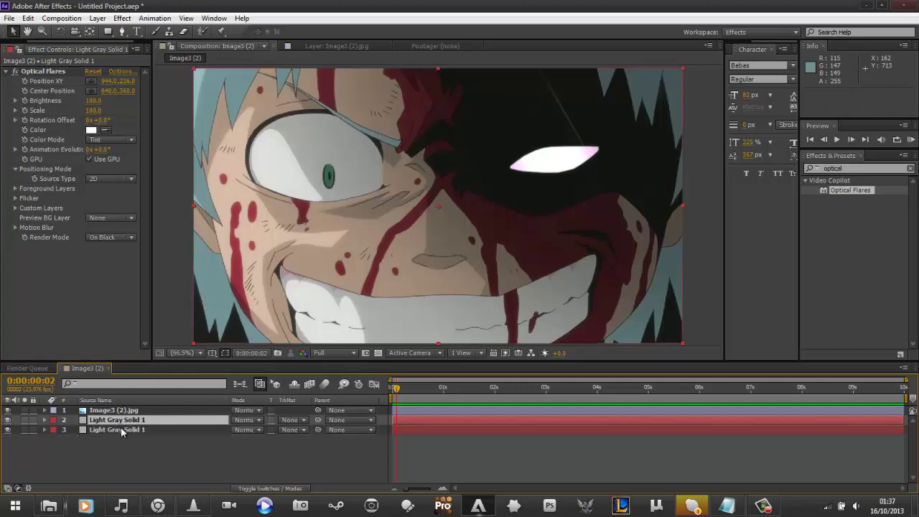
left_click_drag(119, 422, 115, 414)
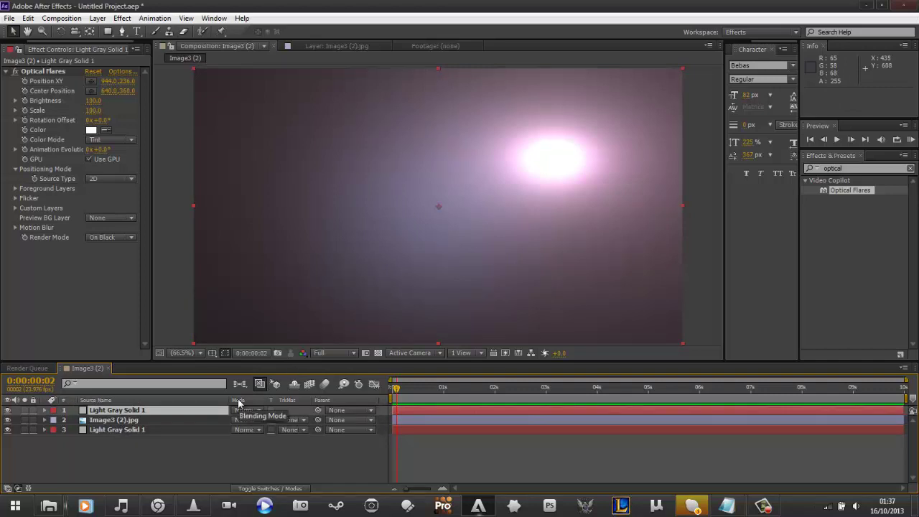
key("F4")
key("F4")
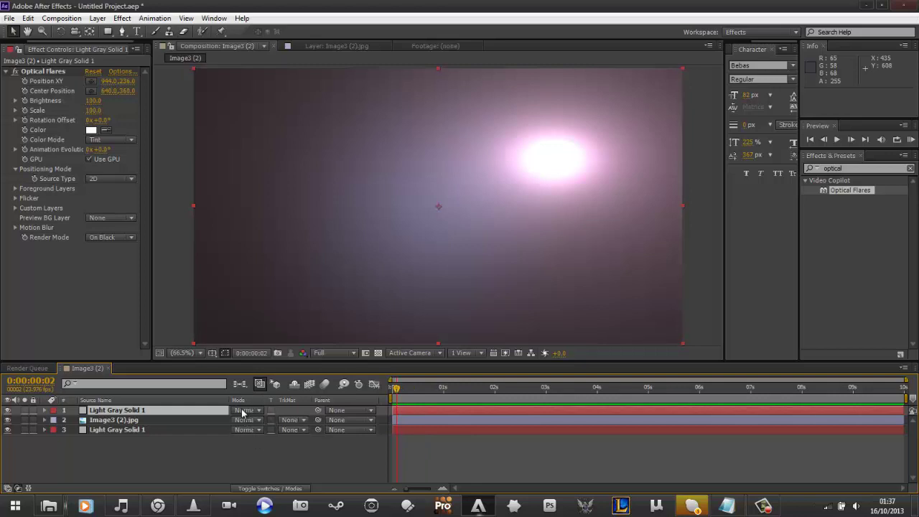
Set the top flare layer to Add mode and centre its flare on the eye.
left_click(244, 410)
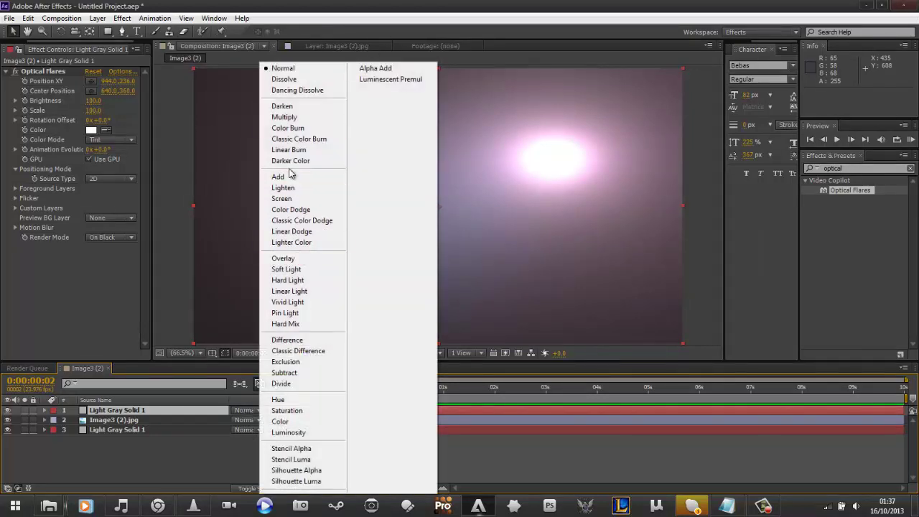
left_click(293, 176)
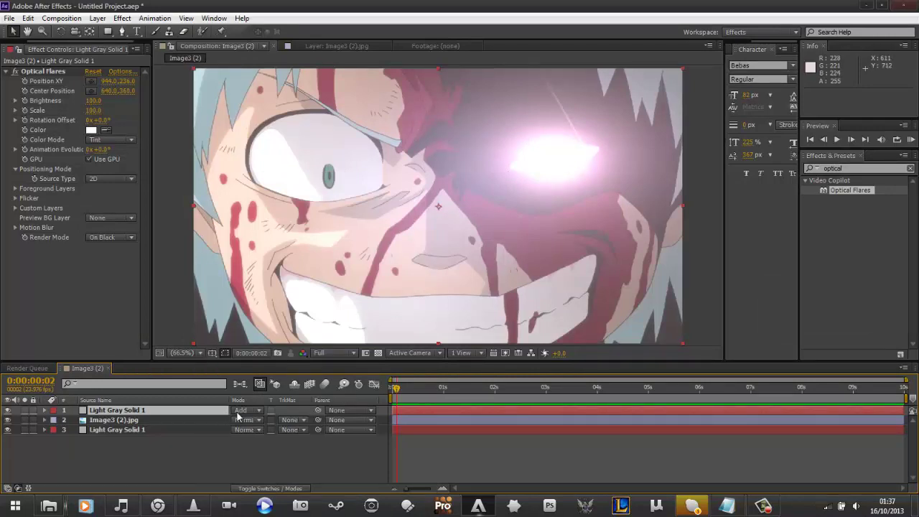
left_click(91, 84)
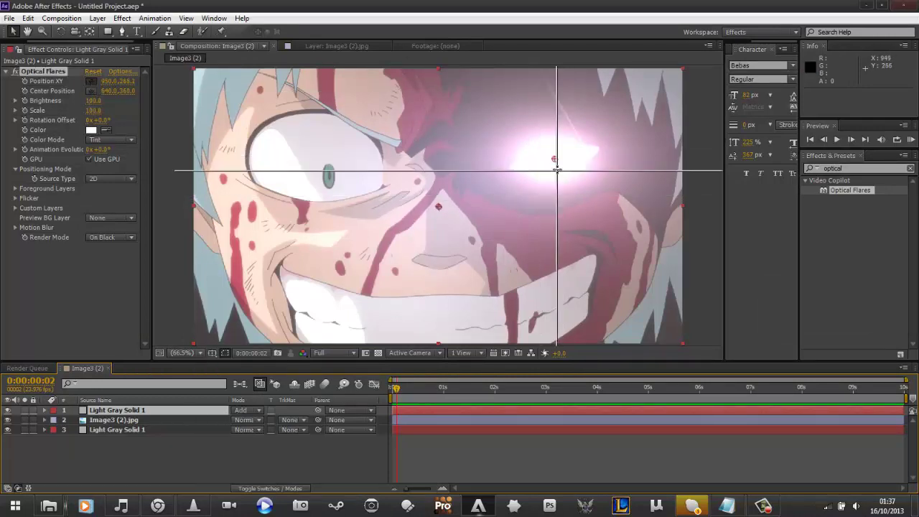
left_click(551, 160)
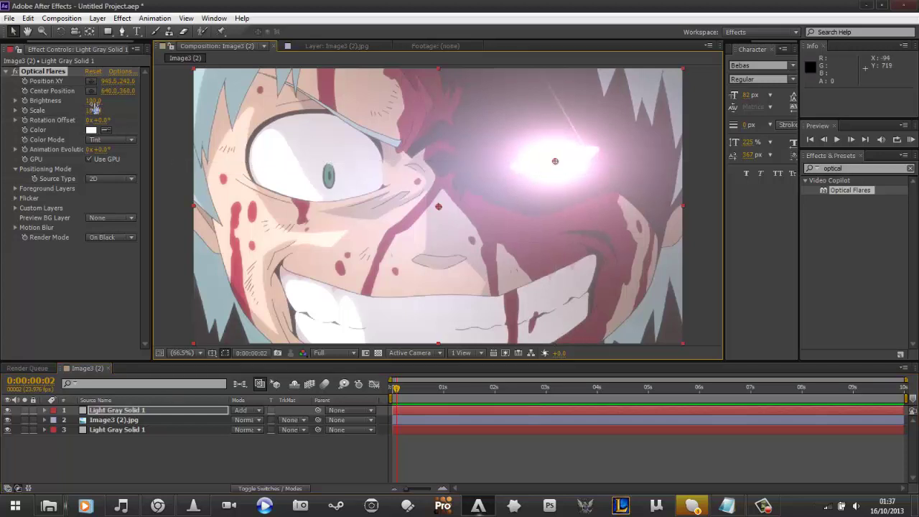
Set the top flare's Brightness to 70 and Scale to 120.
mouse_move(93, 102)
left_mouse_down()
mouse_move(83, 101)
mouse_move(92, 102)
left_mouse_up()
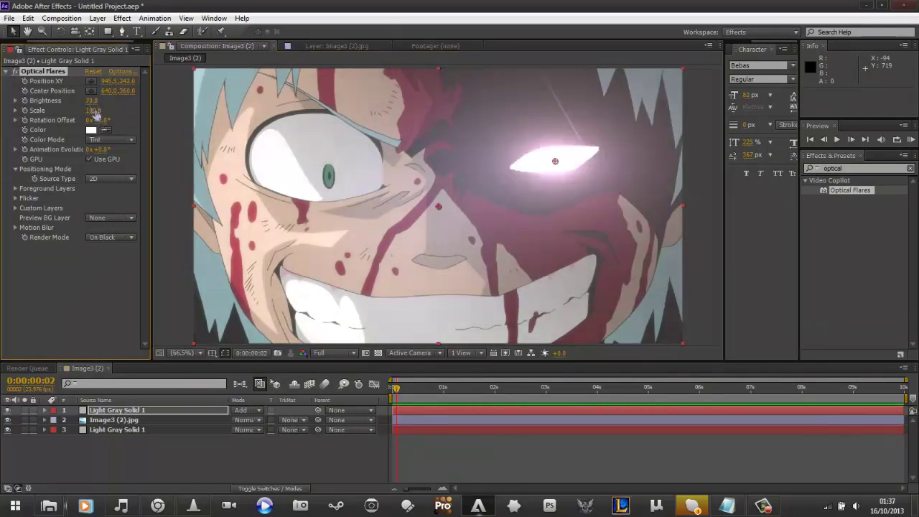
left_click(94, 111)
type("120")
key("Return")
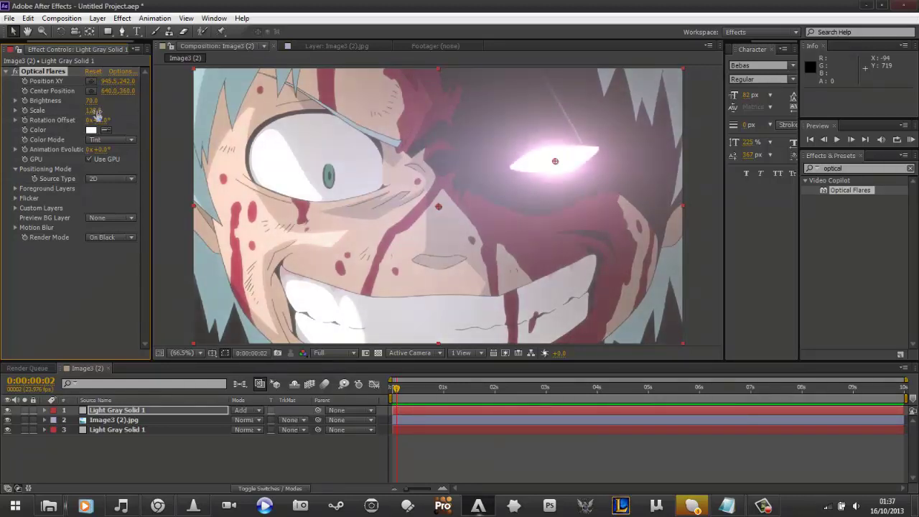
left_click(126, 414)
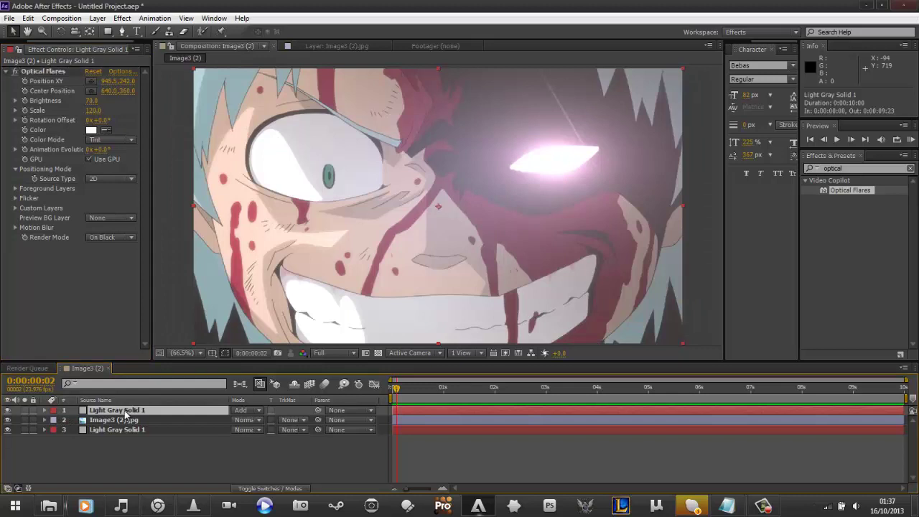
Set the top flare layer's Opacity to 50%, then change it to 80%.
key("t")
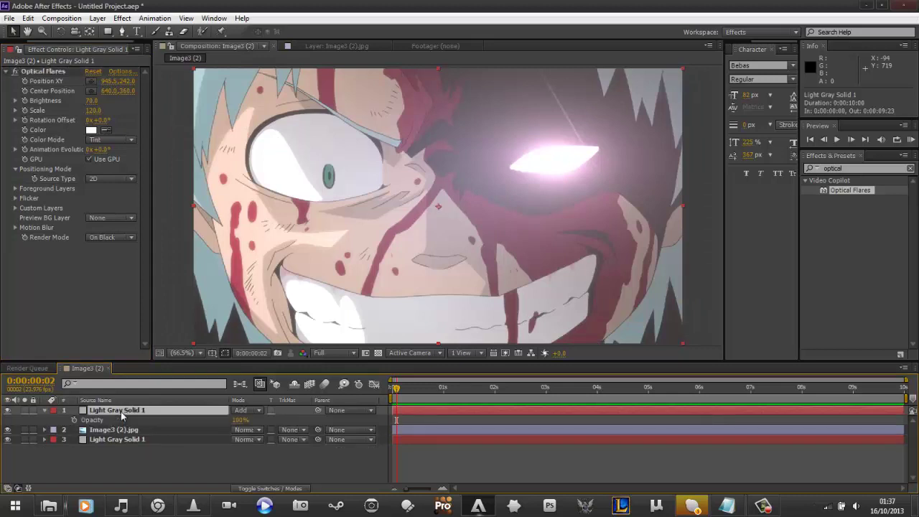
left_click(45, 410)
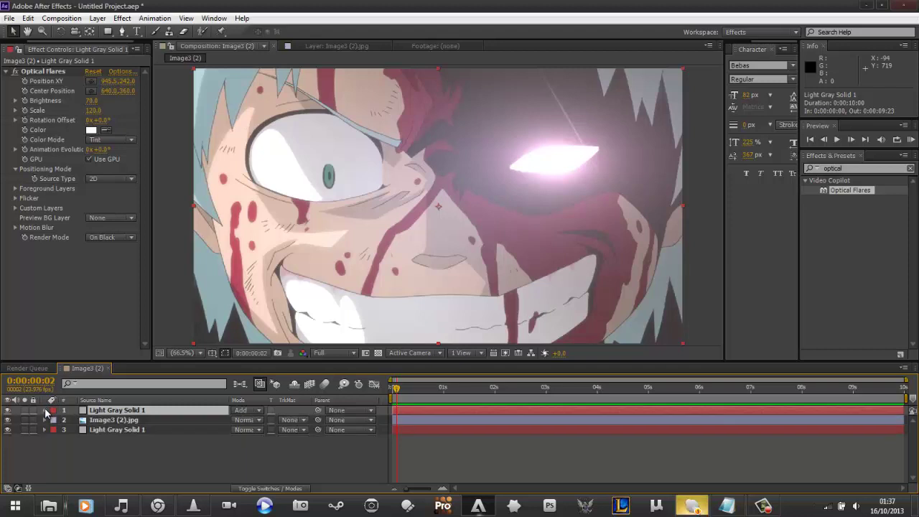
left_click(45, 410)
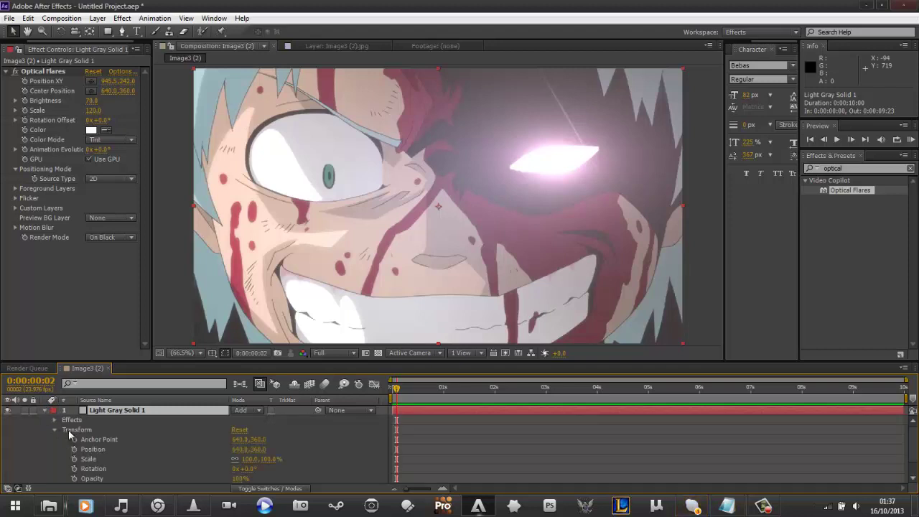
scroll(72, 435, "down", 1)
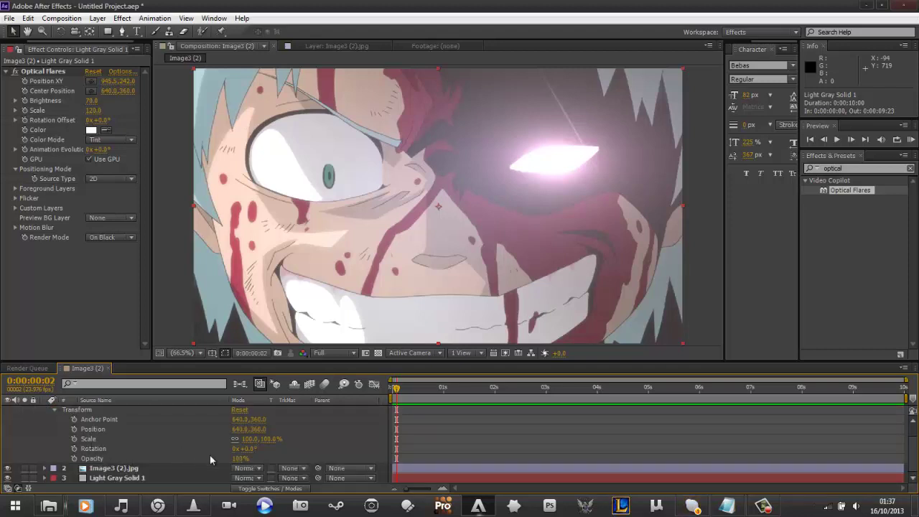
left_click(240, 458)
type("50")
key("Return")
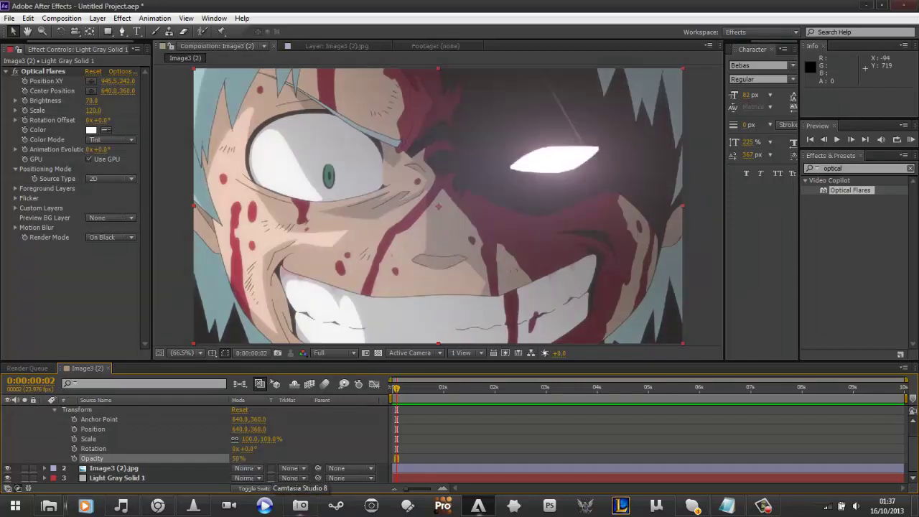
left_click(240, 458)
type("80")
key("Return")
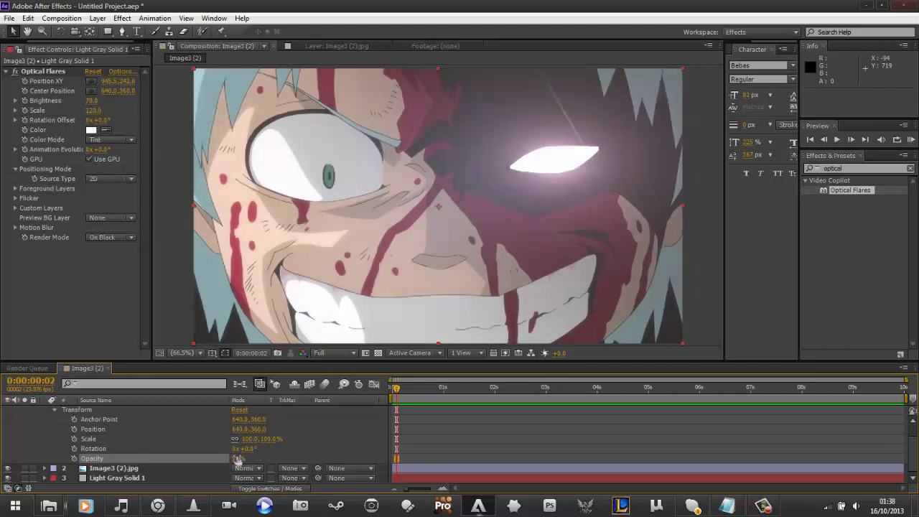
scroll(190, 452, "up", 1)
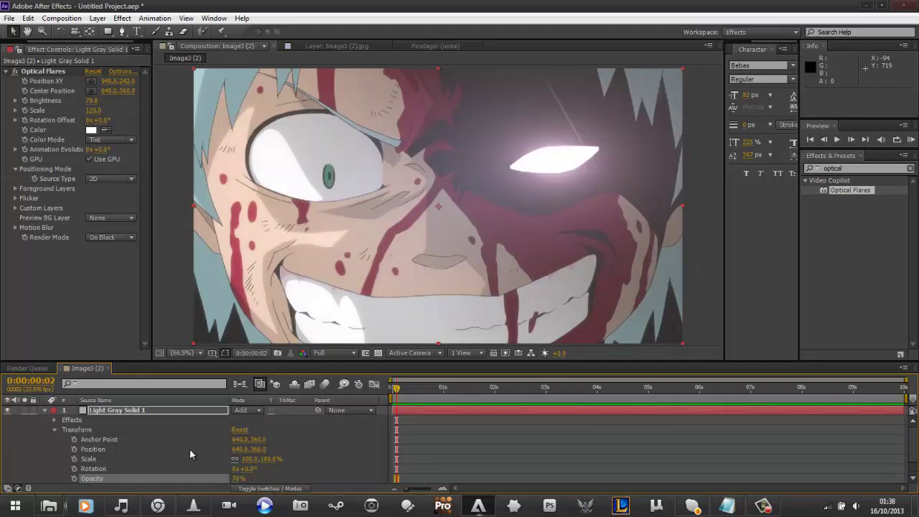
left_click(45, 410)
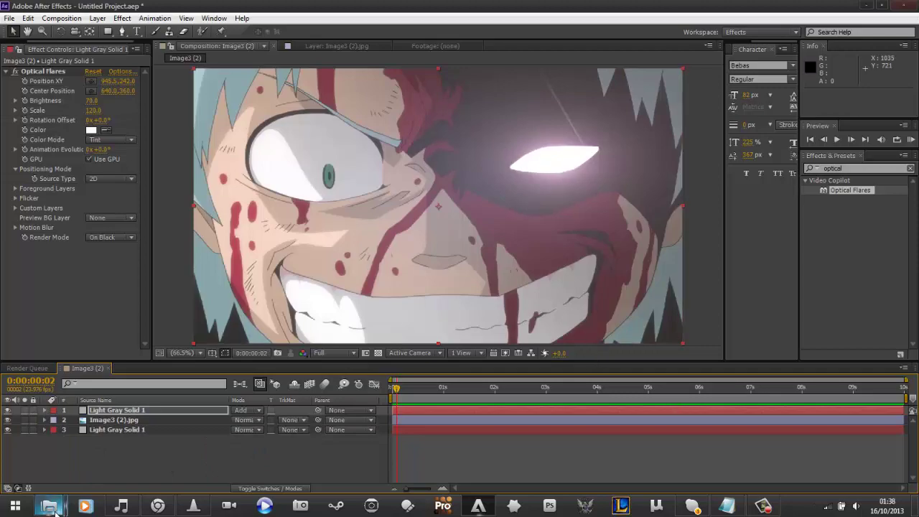
Bring the sony vegas stills Explorer window to the front.
mouse_move(55, 507)
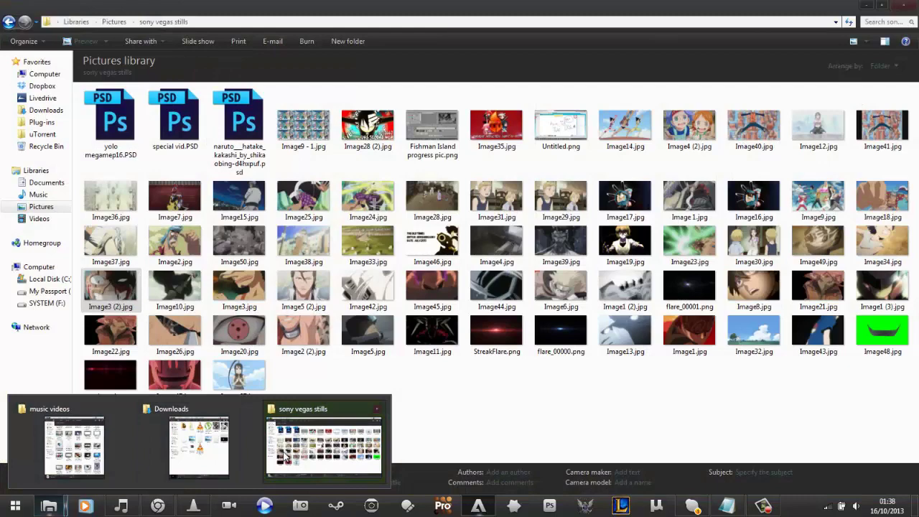
left_click(285, 454)
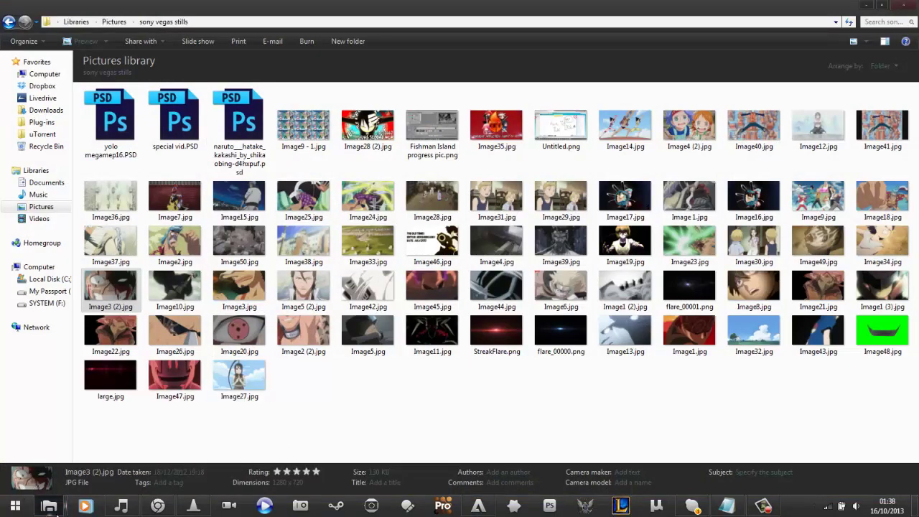
mouse_move(50, 506)
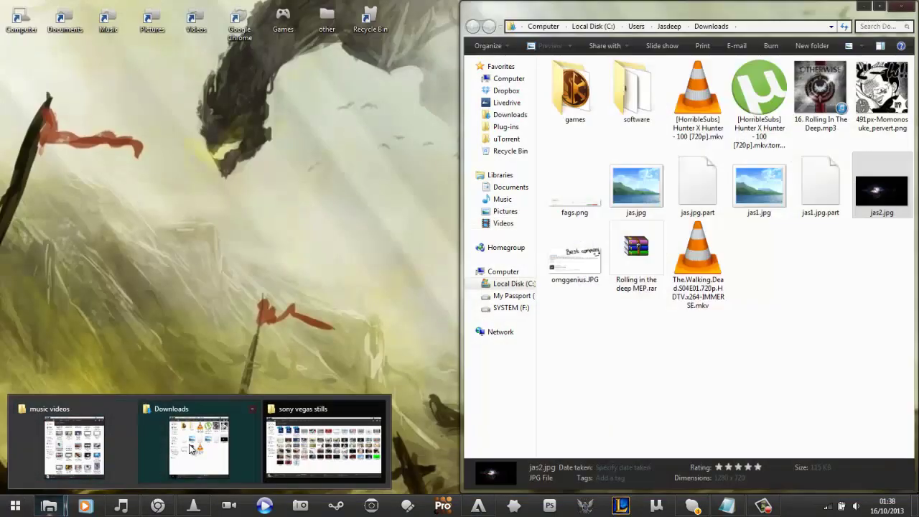
left_click(337, 435)
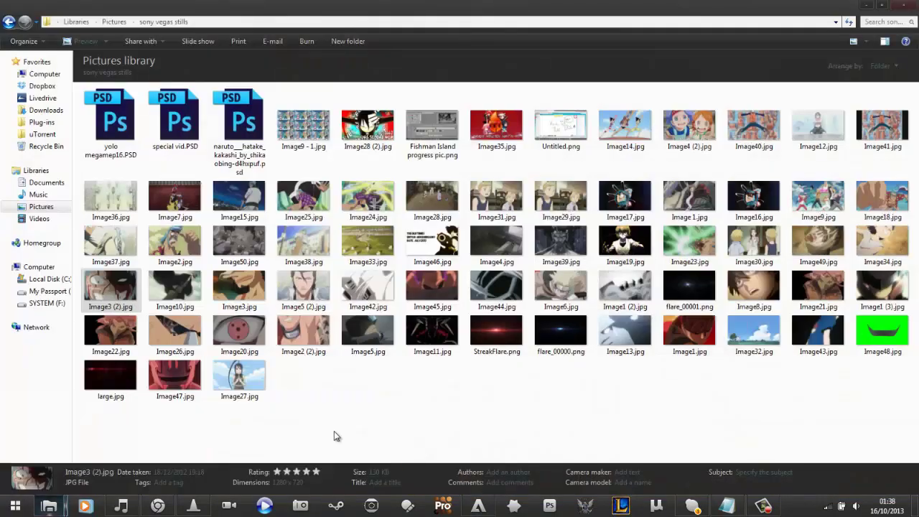
left_click(131, 22)
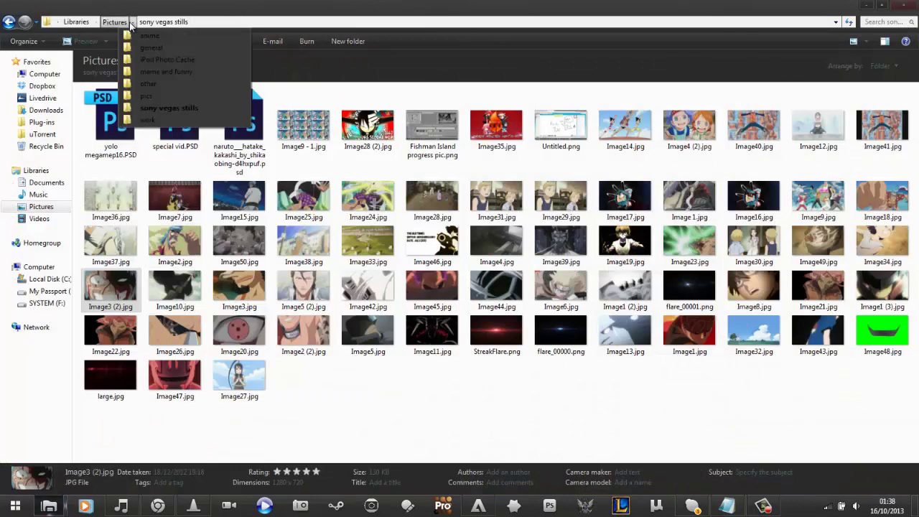
left_click(138, 34)
scroll(386, 163, "down", 10)
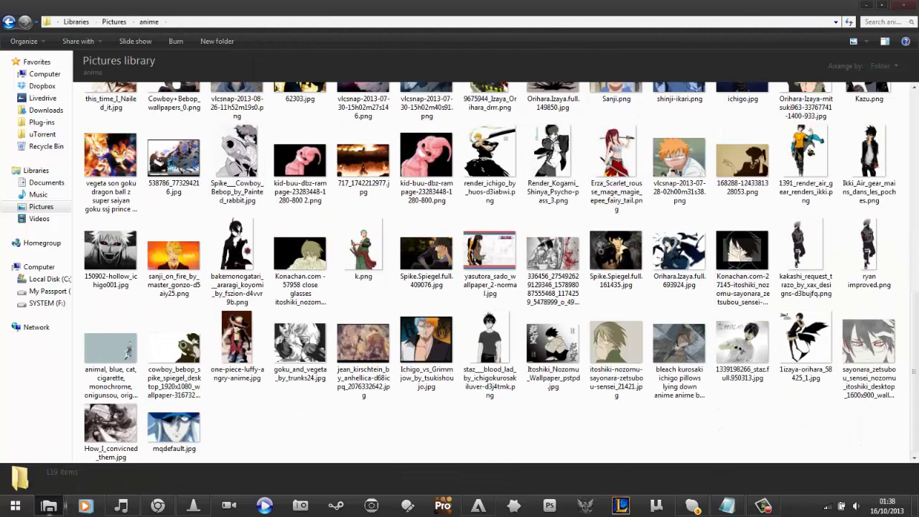
scroll(910, 343, "up", 3)
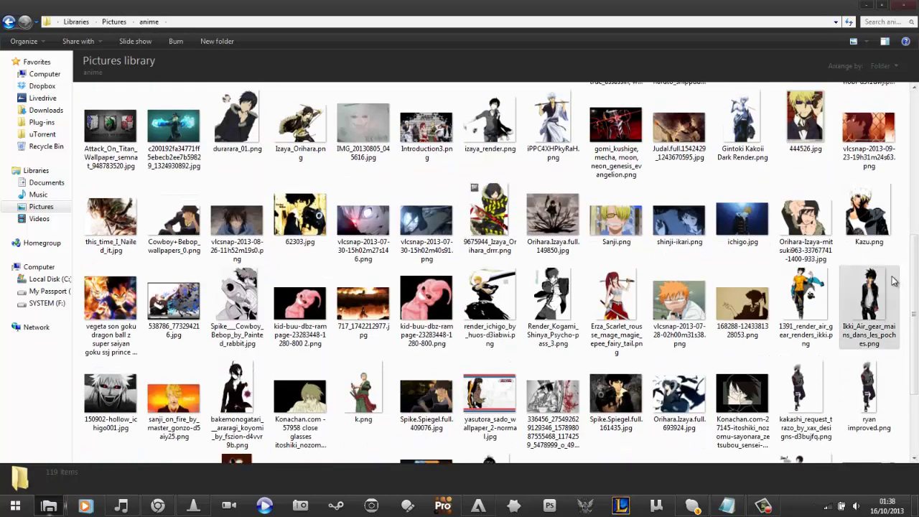
double_click(423, 224)
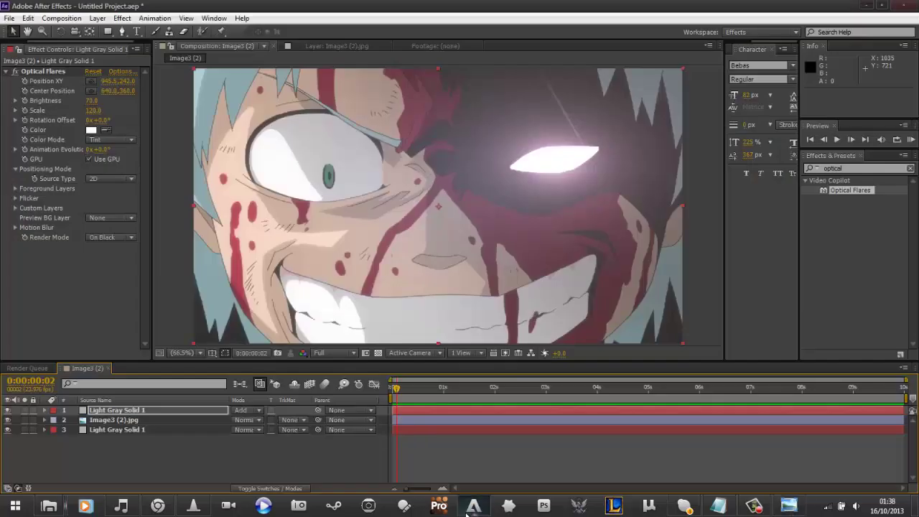
left_click(473, 506)
Adjust the Optical Flares brightness and browse the Pro Presets 2 flare presets.
mouse_move(93, 104)
left_mouse_down()
mouse_move(118, 105)
mouse_move(94, 112)
left_mouse_up()
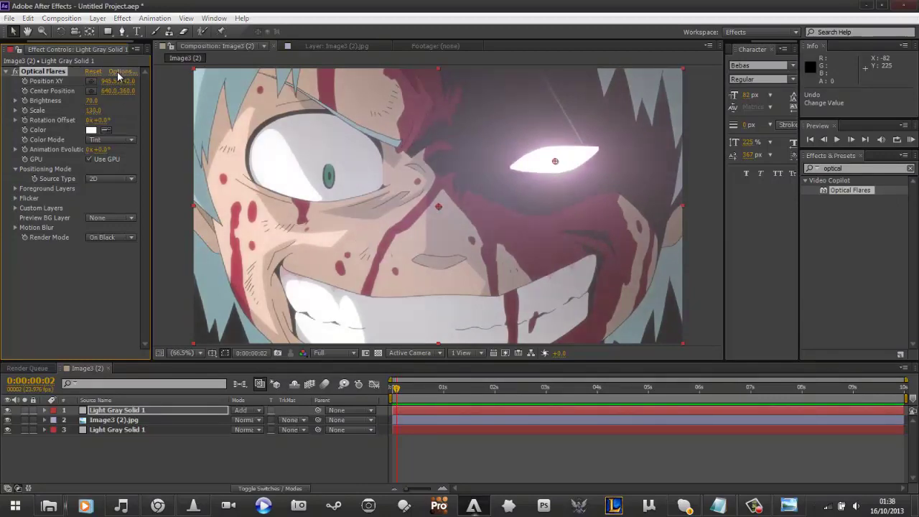
left_click(119, 74)
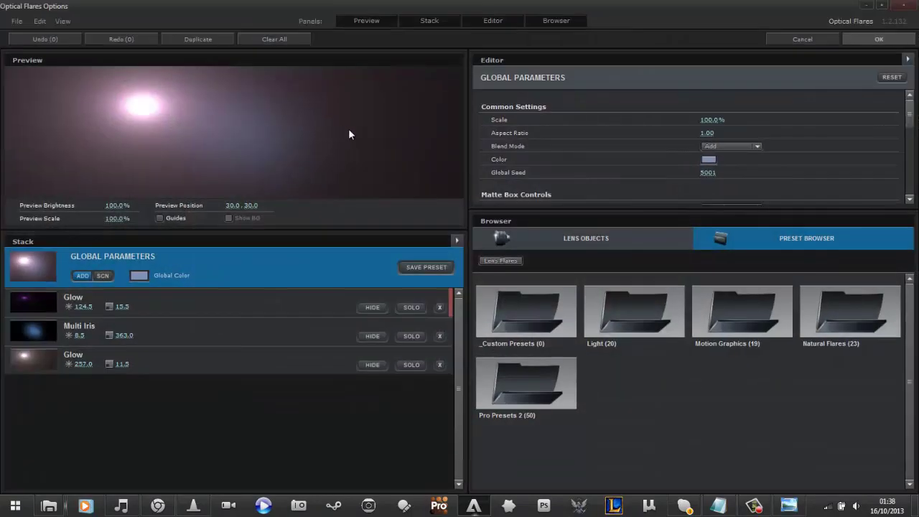
left_click(526, 386)
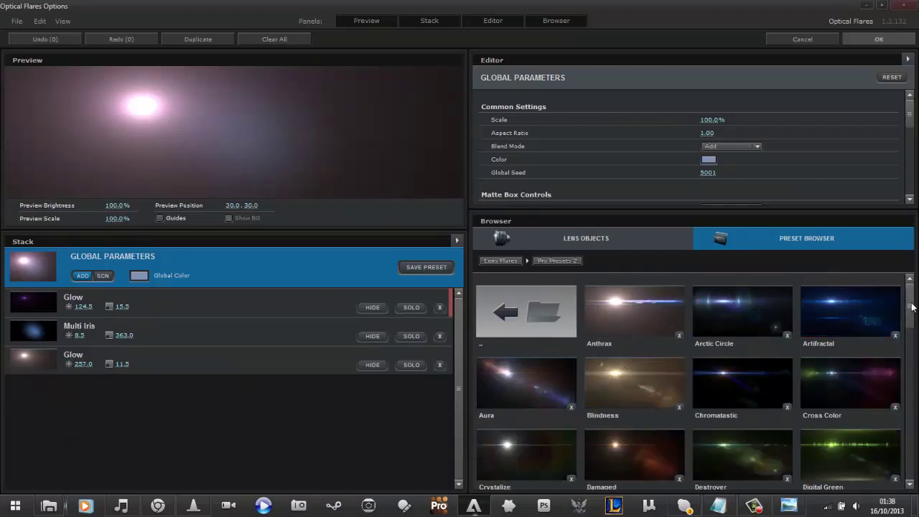
left_click_drag(911, 307, 916, 343)
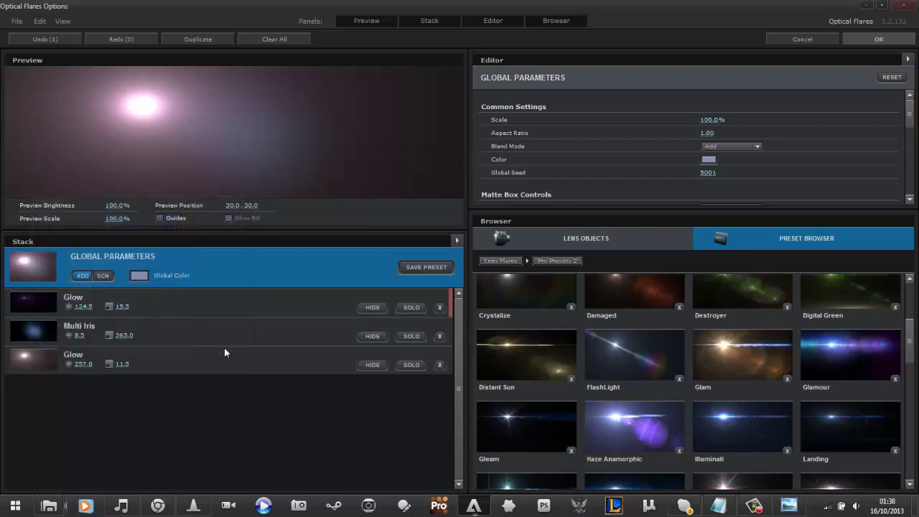
Set the flare's Global Color to dark blood red 520505.
left_click(139, 278)
left_click(205, 304)
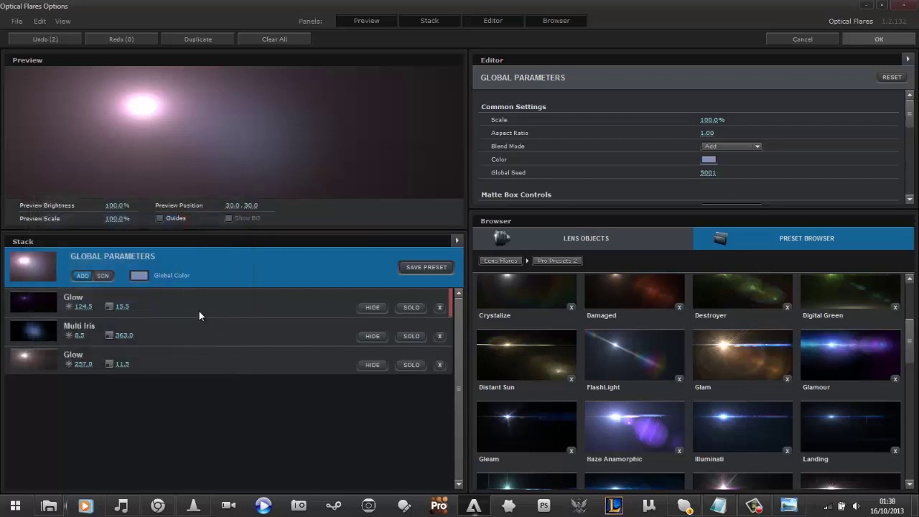
left_click(138, 275)
key("Escape")
left_click(142, 279)
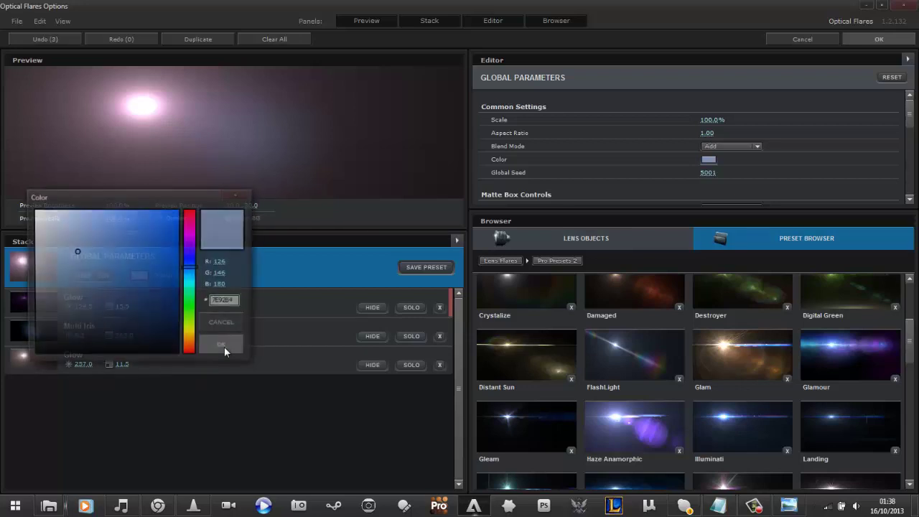
left_click_drag(201, 285, 200, 365)
left_click_drag(155, 345, 247, 179)
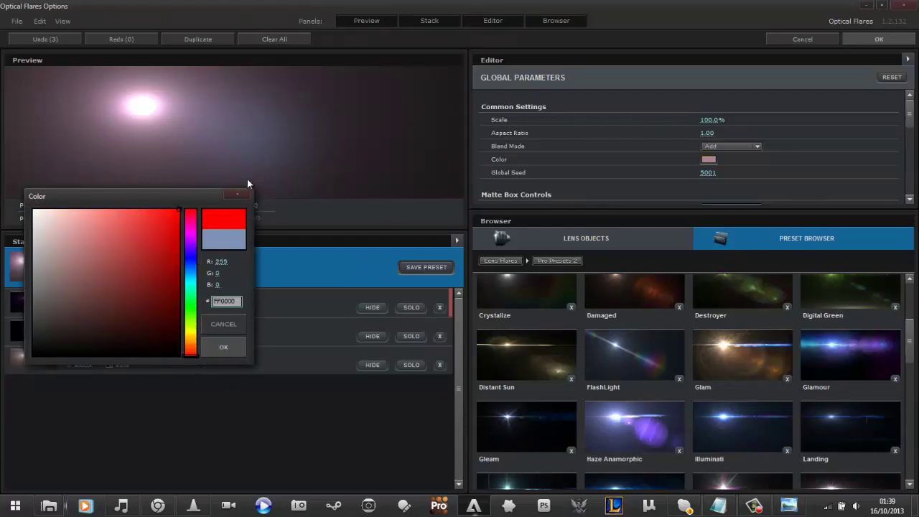
mouse_move(149, 228)
left_mouse_down()
mouse_move(159, 303)
mouse_move(156, 283)
mouse_move(131, 308)
mouse_move(117, 289)
mouse_move(170, 311)
left_mouse_up()
Confirm the dark red colour, keep Add blending, and load the Wasteland flare preset.
left_click(222, 342)
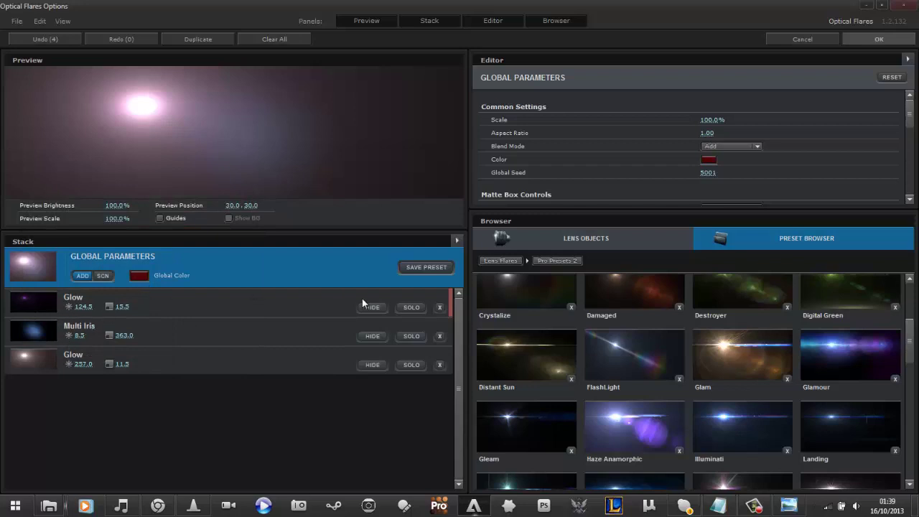
left_click(103, 276)
left_click(83, 276)
scroll(912, 373, "down", 1)
left_click_drag(912, 374, 916, 466)
left_click(637, 445)
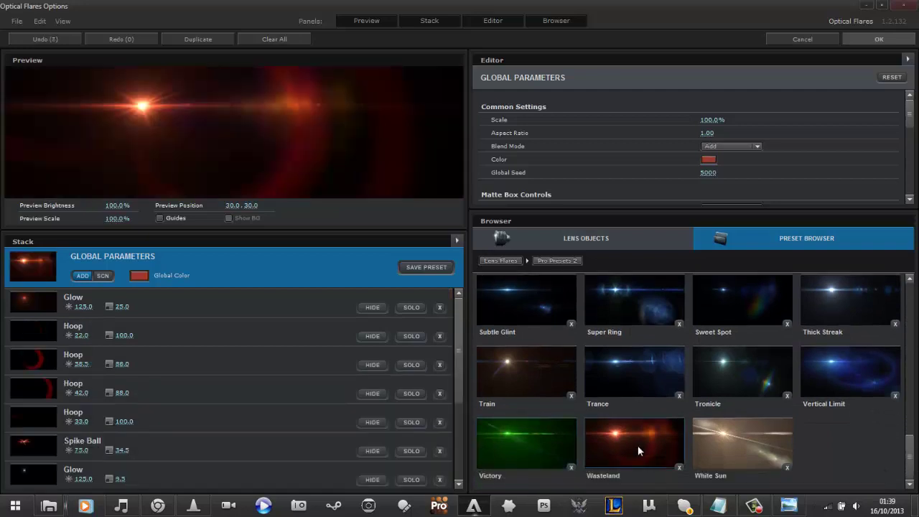
Delete the Hoops, Spike Ball, Multi Irises, Streak and Sparkle, leaving two Glows, and centre the preview.
left_click(202, 349)
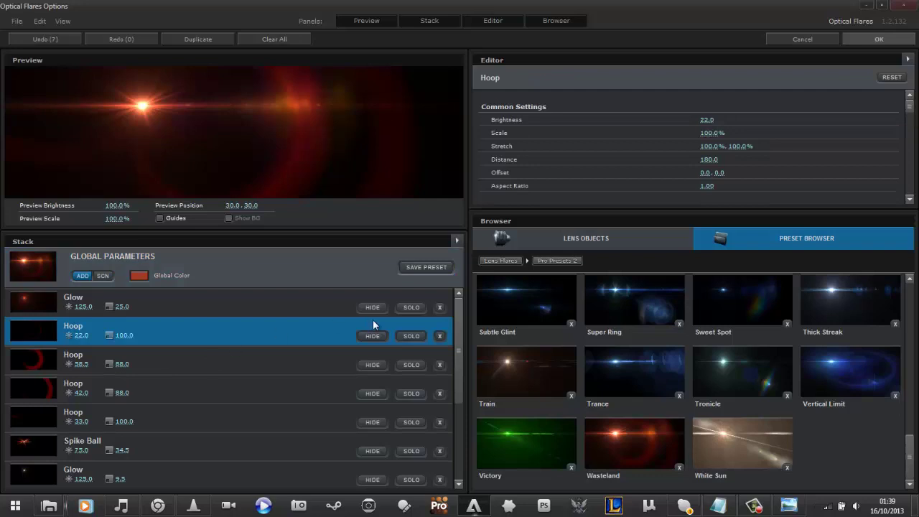
left_click(443, 341)
left_click(443, 341)
left_click(443, 341)
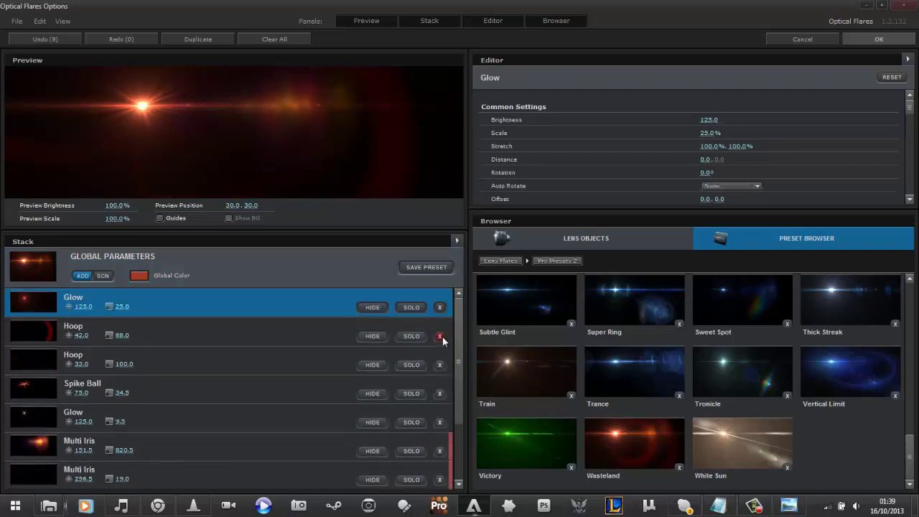
left_click(440, 337)
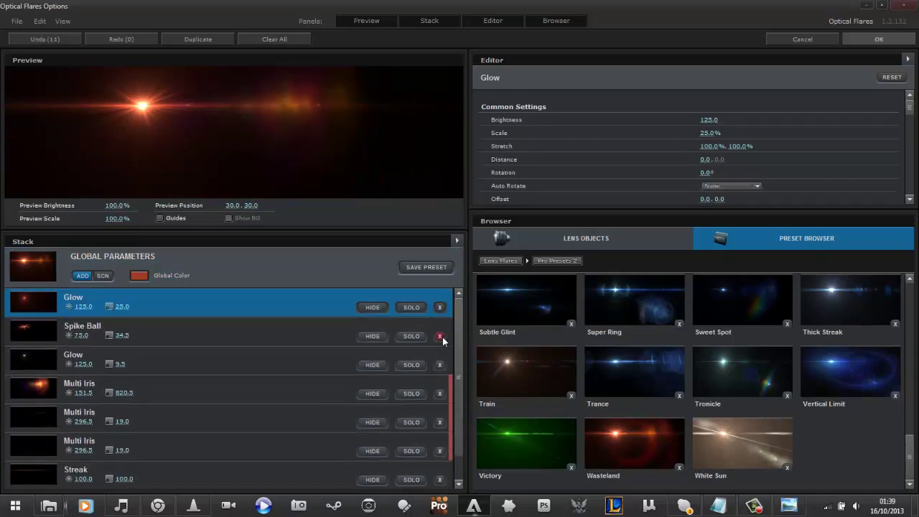
left_click(440, 337)
left_click(441, 368)
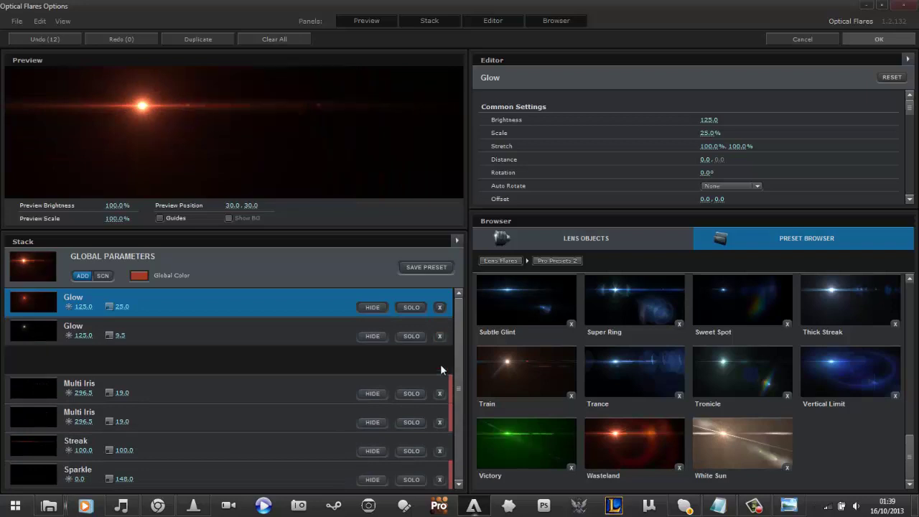
left_click(440, 365)
left_click(440, 365)
left_click(440, 365)
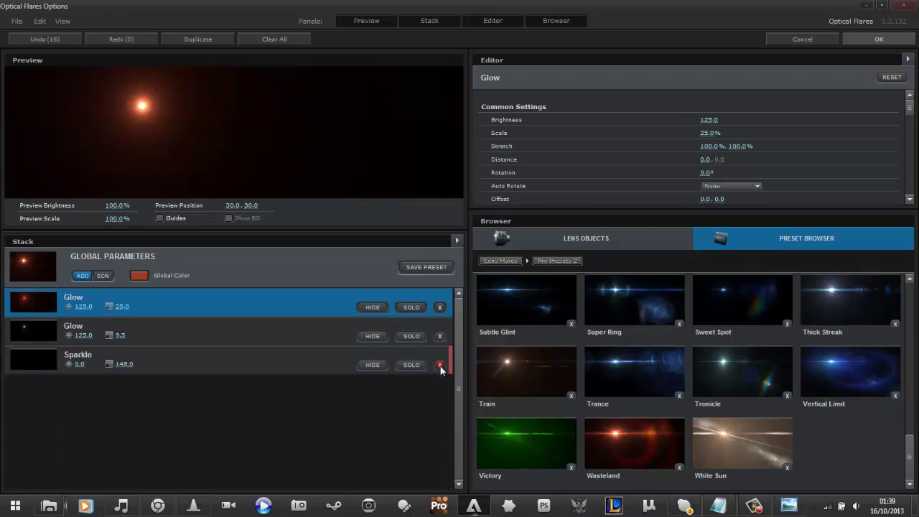
left_click(441, 366)
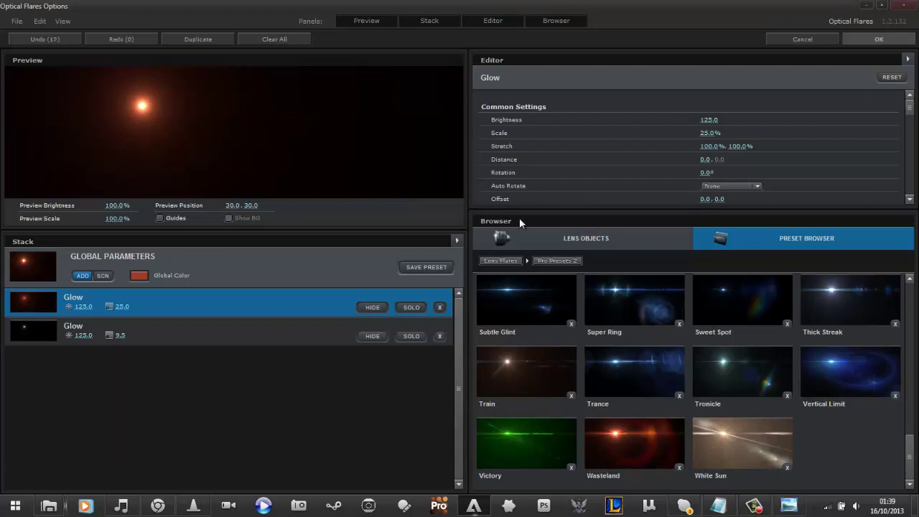
left_click_drag(130, 106, 262, 131)
Apply the flare, nudge its centre onto the eye, and raise Brightness to 120.
left_click(879, 38)
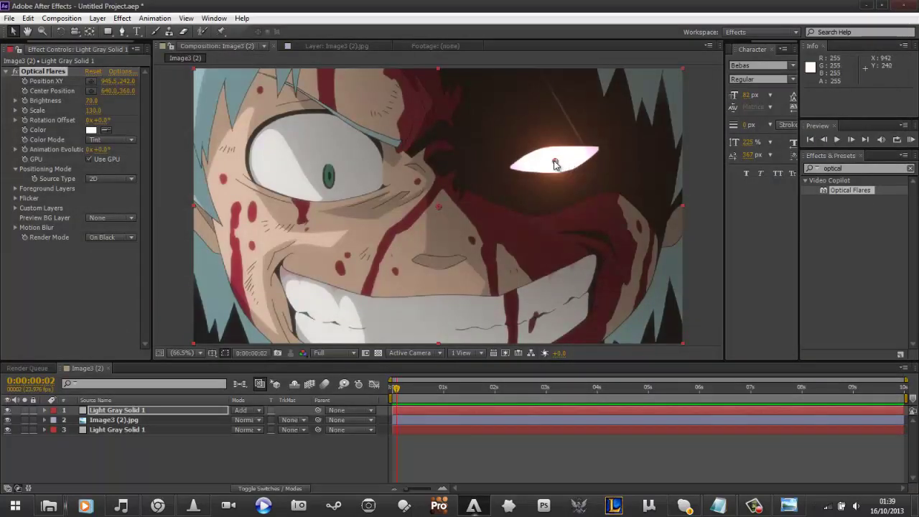
left_click_drag(555, 161, 555, 163)
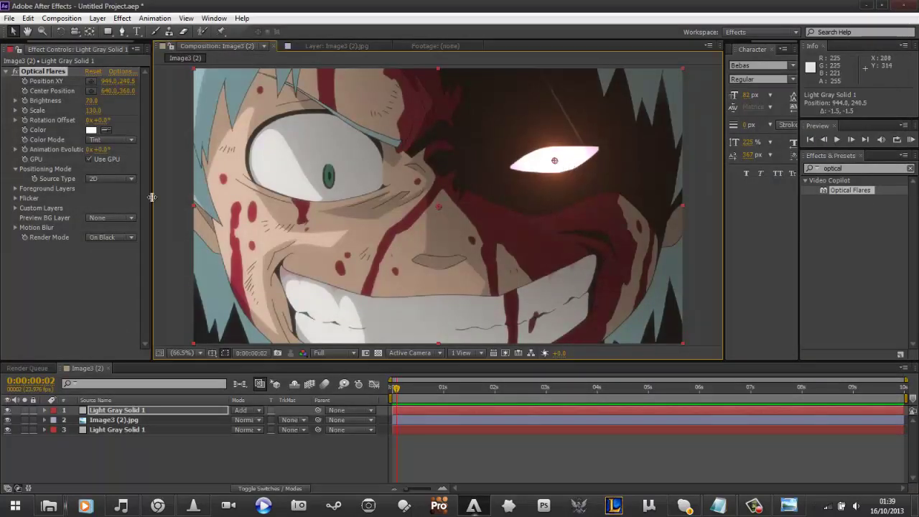
mouse_move(92, 101)
left_mouse_down()
mouse_move(102, 110)
mouse_move(92, 106)
left_mouse_up()
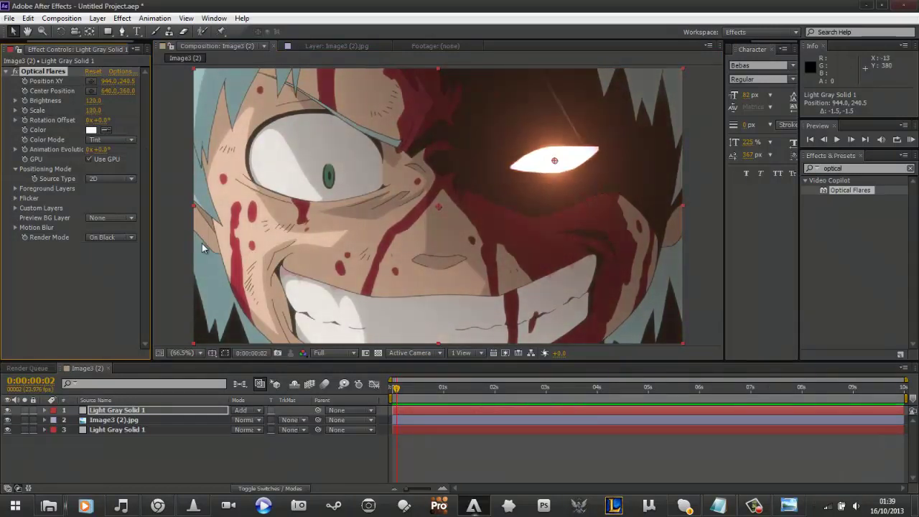
Set the flare Color to dark red 6D0A0A and undo the Animation Evolution change.
left_click(91, 130)
left_click_drag(119, 104, 144, 108)
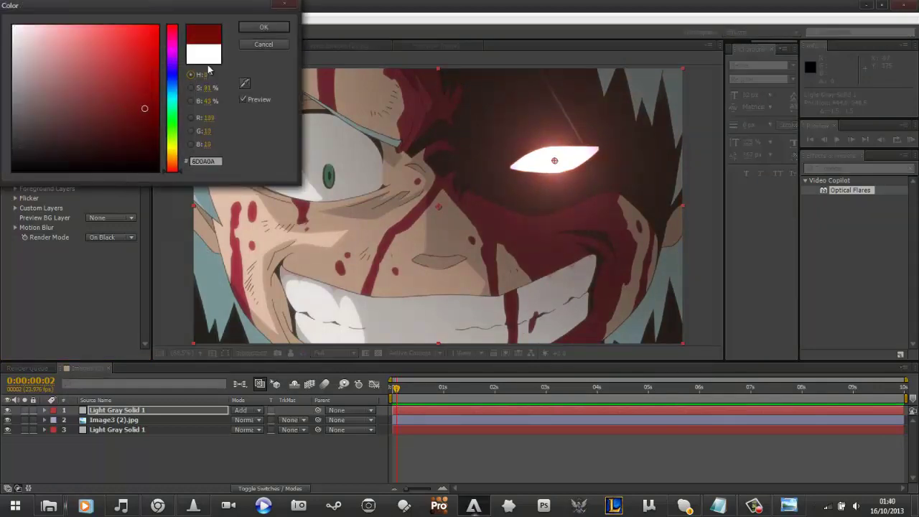
left_click(269, 32)
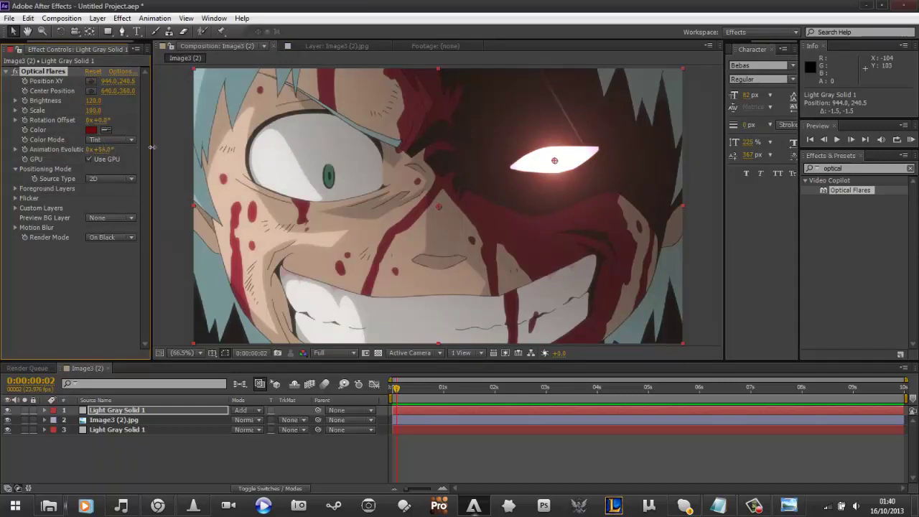
key("ctrl+z")
left_click(405, 388)
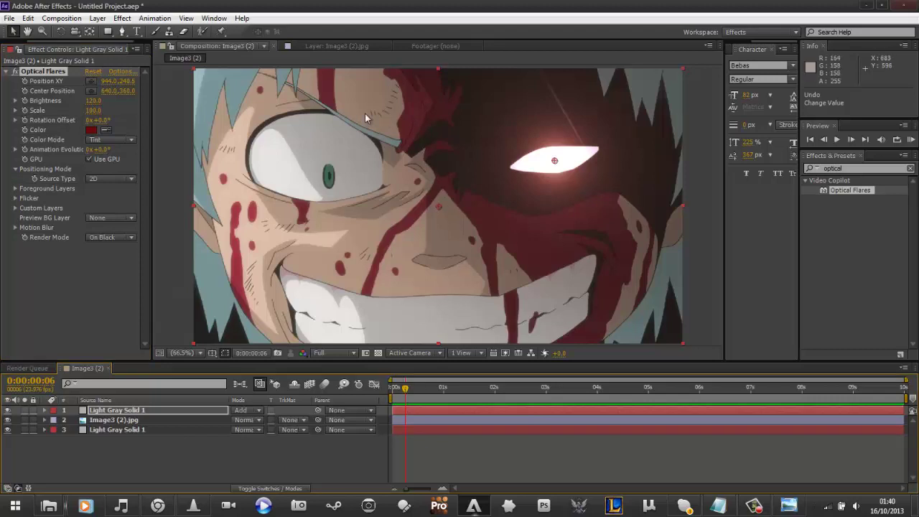
left_click(262, 453)
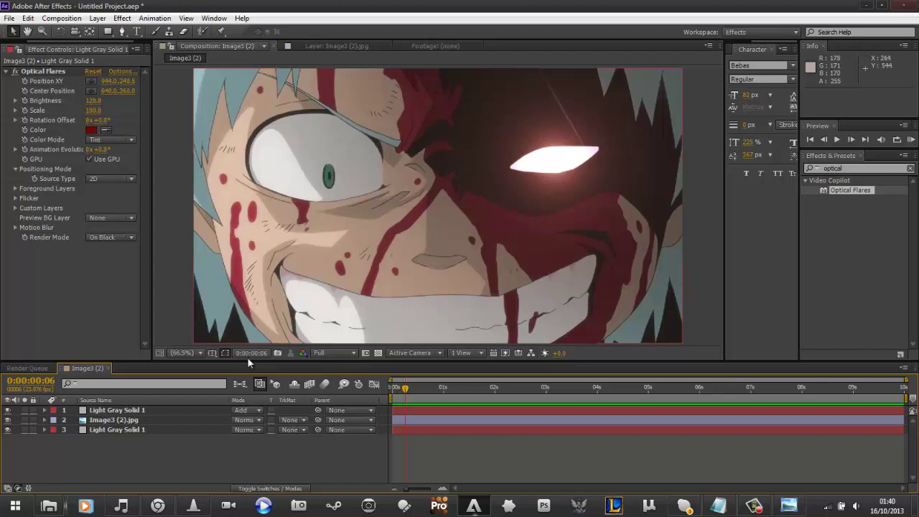
Duplicate Image3 (2).jpg and apply the Tint effect to the lower copy.
left_click(149, 421)
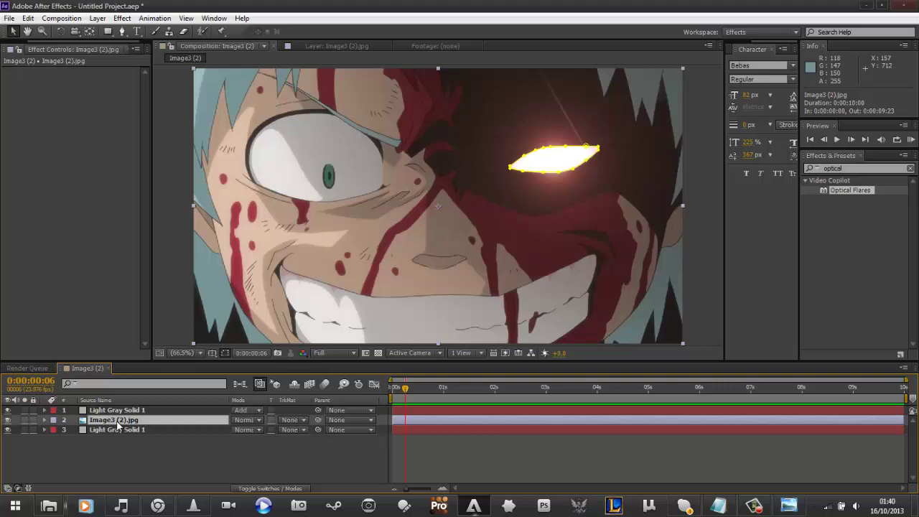
key("ctrl+d")
left_click(152, 429)
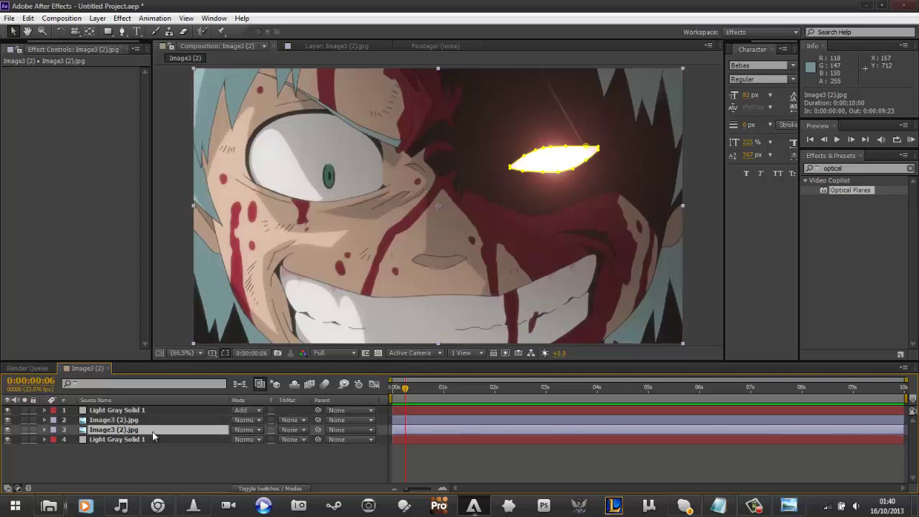
double_click(858, 168)
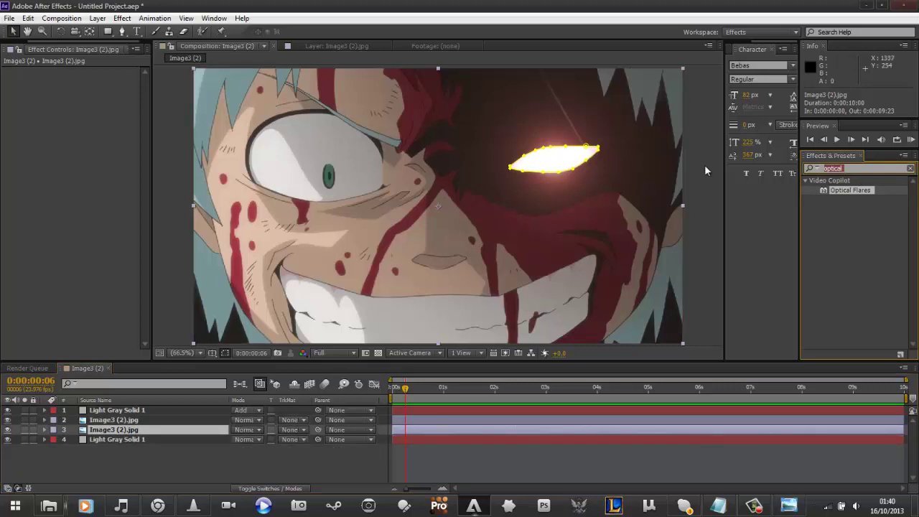
type("tint")
left_click(835, 229)
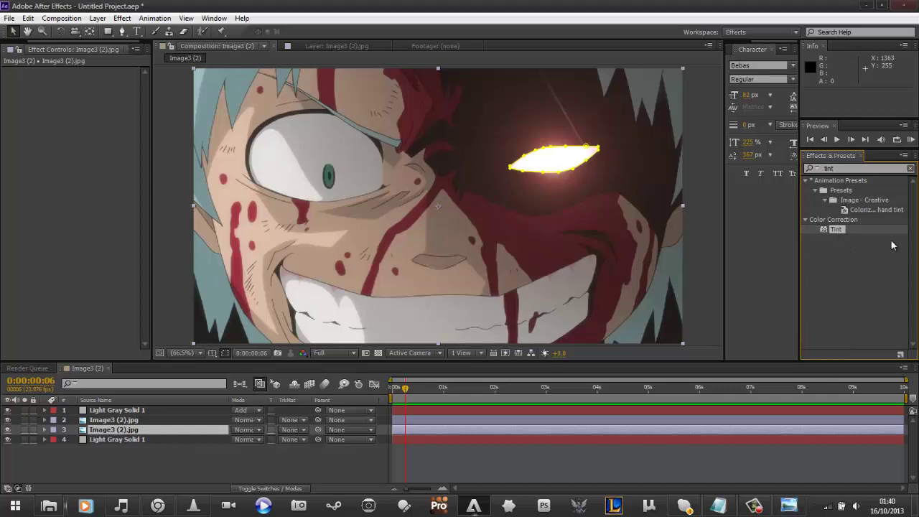
left_click_drag(836, 229, 97, 430)
Apply Leave Color to the upper image copy, decolouring 100% except the sampled dark blood red.
left_click(564, 165)
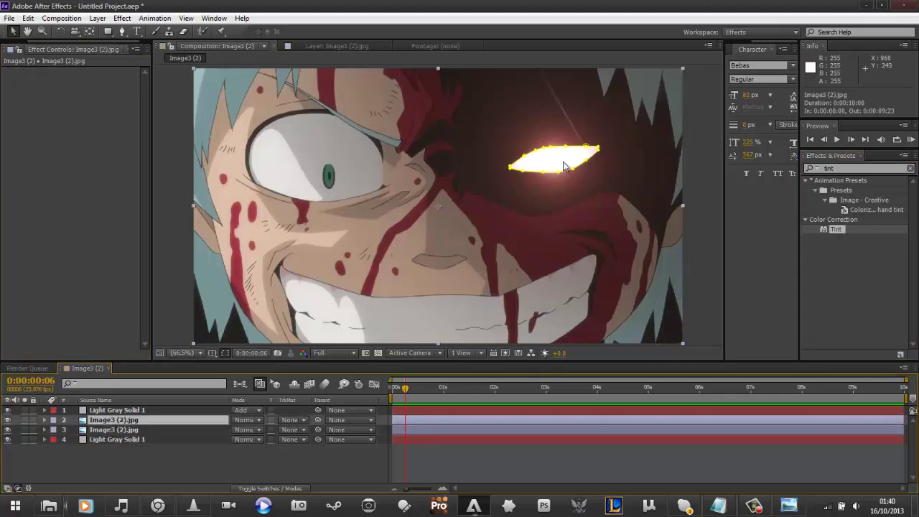
key("ctrl+7")
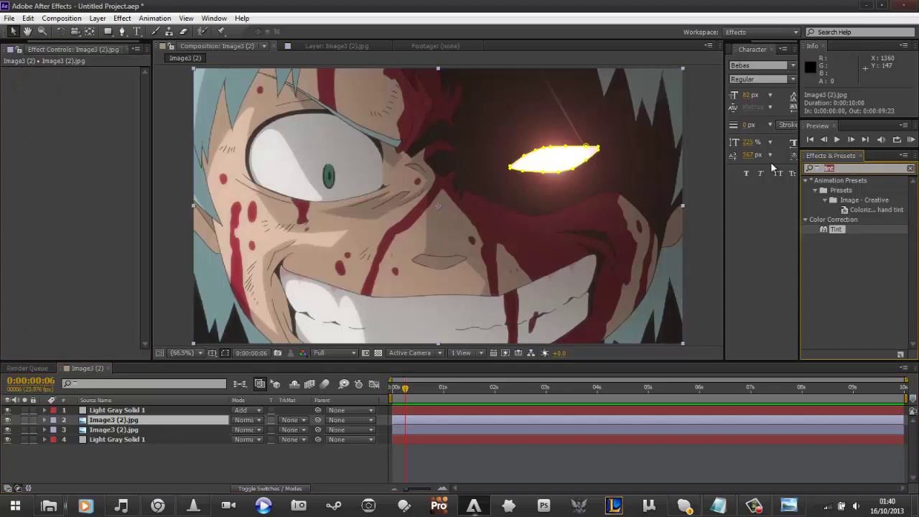
key("BackSpace")
type("leave")
left_click_drag(850, 239, 101, 421)
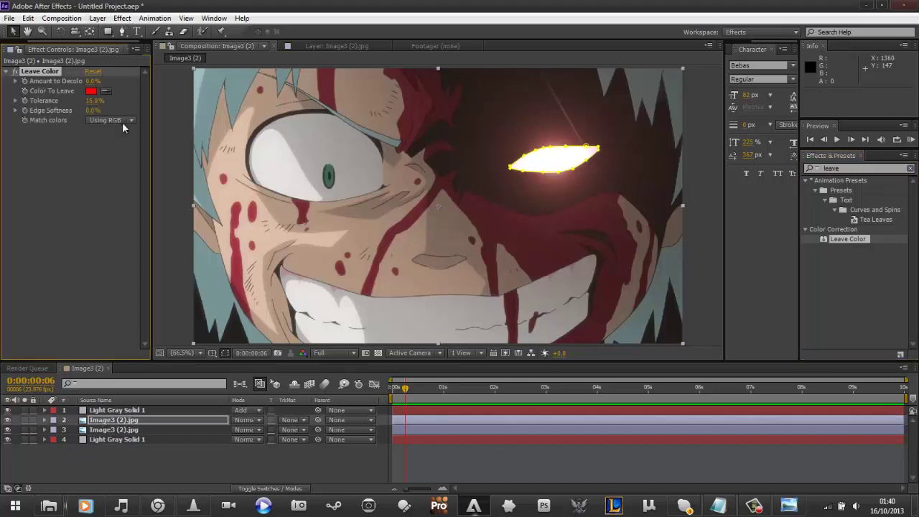
left_click(106, 92)
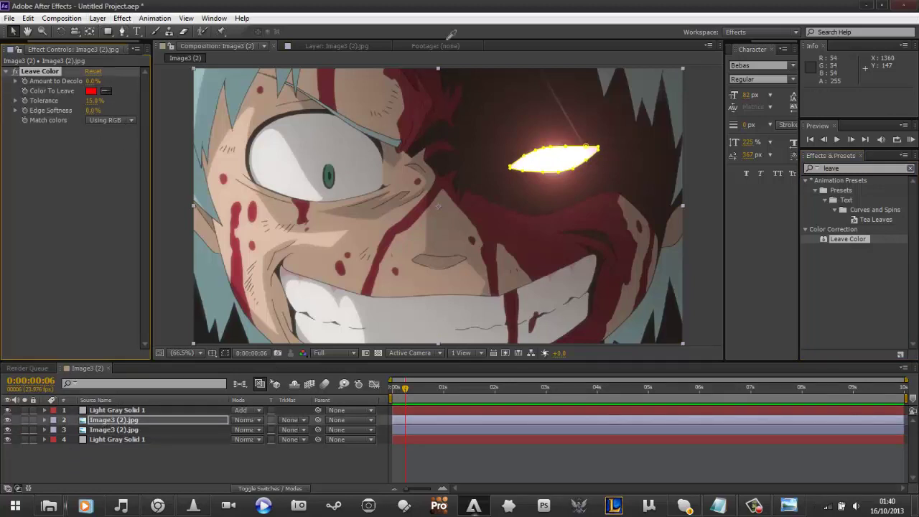
left_click(551, 254)
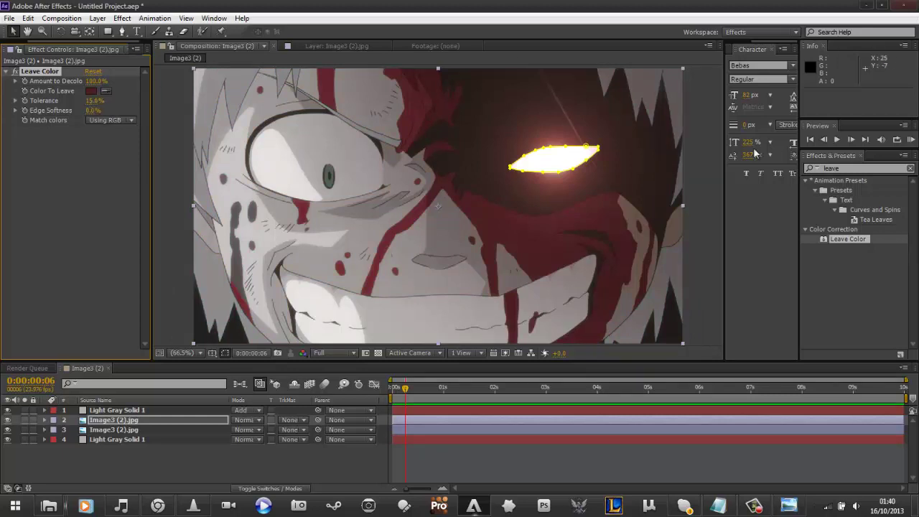
left_click(711, 153)
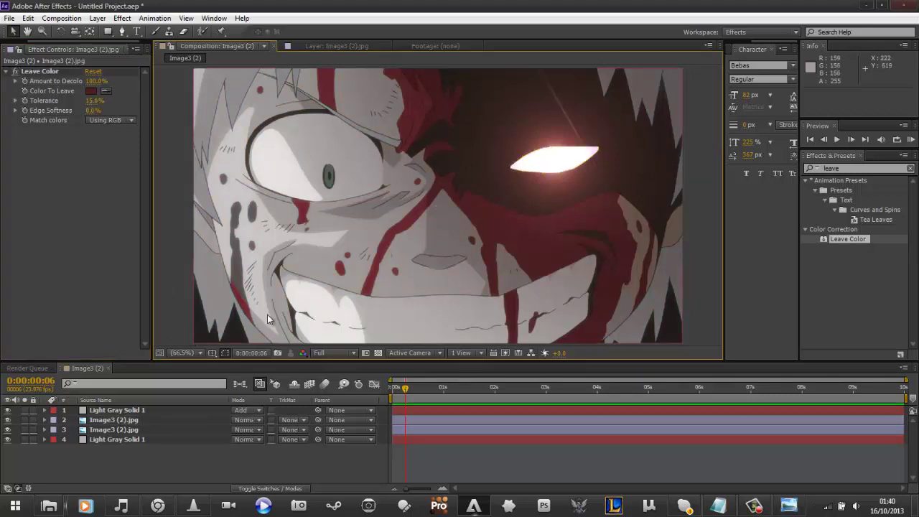
Load the Shine Colors preset from Pro Presets 2 onto Light Gray Solid 1's flare.
left_click(112, 413)
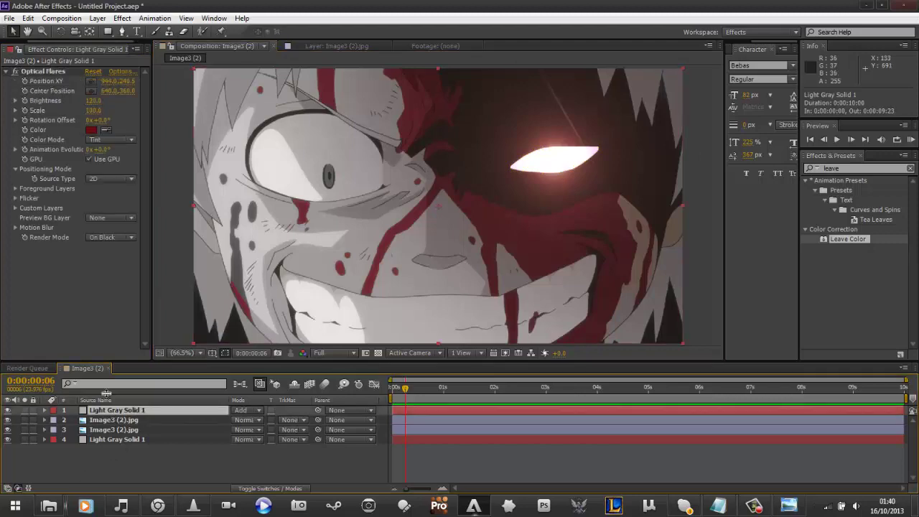
left_click(121, 73)
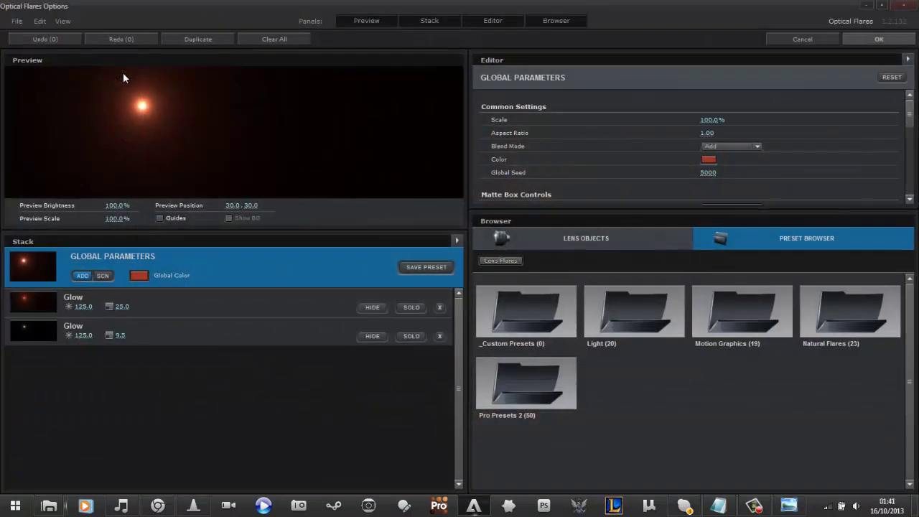
double_click(565, 394)
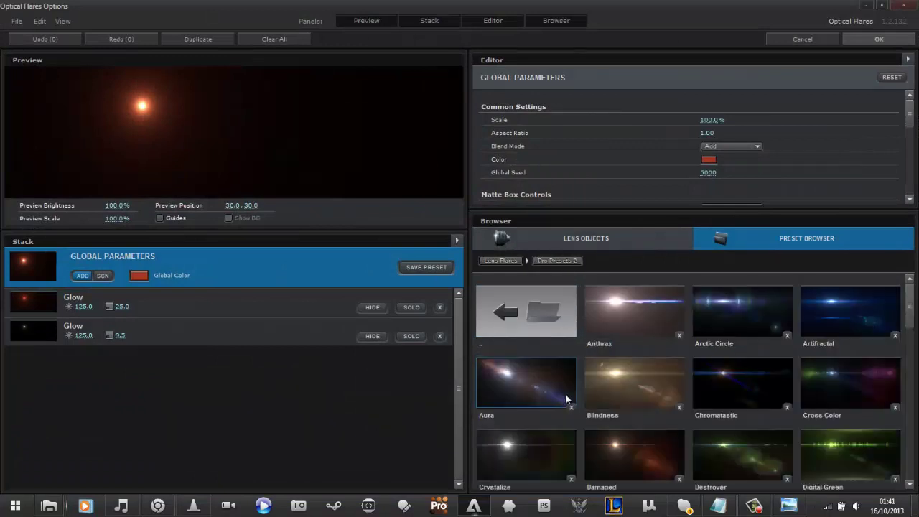
left_click_drag(910, 310, 910, 422)
left_click(517, 392)
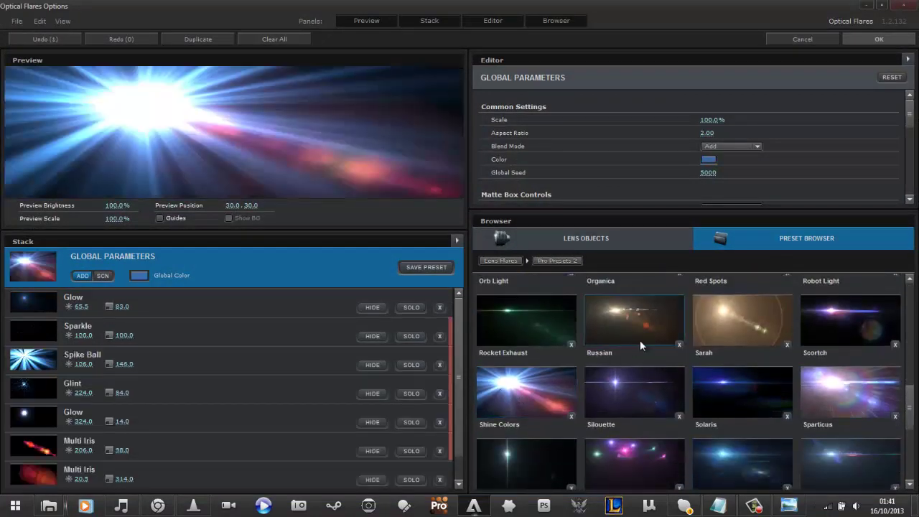
Remove the Spike Ball, Glint, three Multi Iris and Sparkle elements from the flare.
left_click(440, 364)
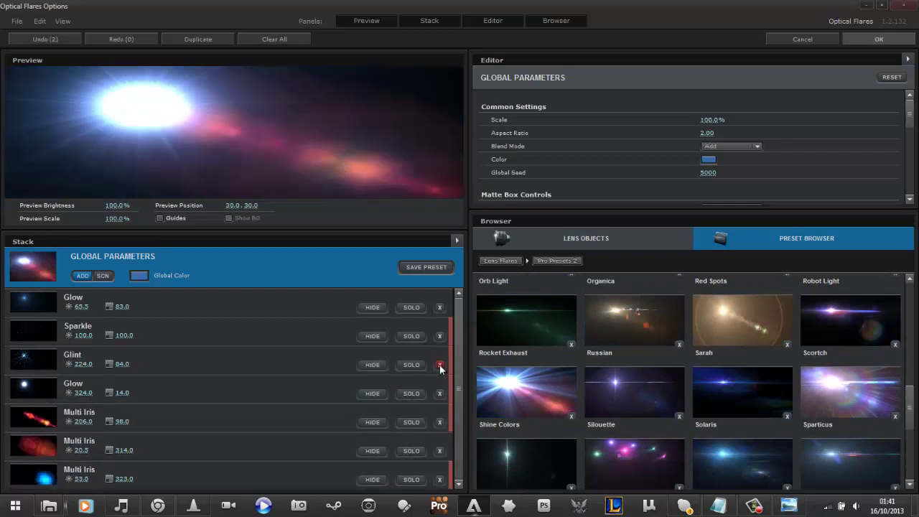
left_click(440, 365)
left_click(440, 394)
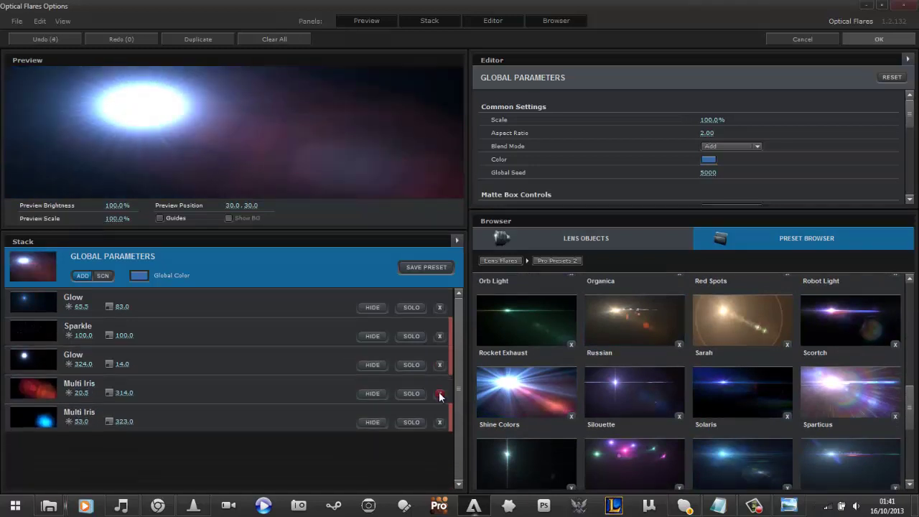
left_click(440, 395)
left_click(440, 394)
left_click(441, 336)
Apply the flare, make its colour white and lower Brightness to 60.
left_click(880, 40)
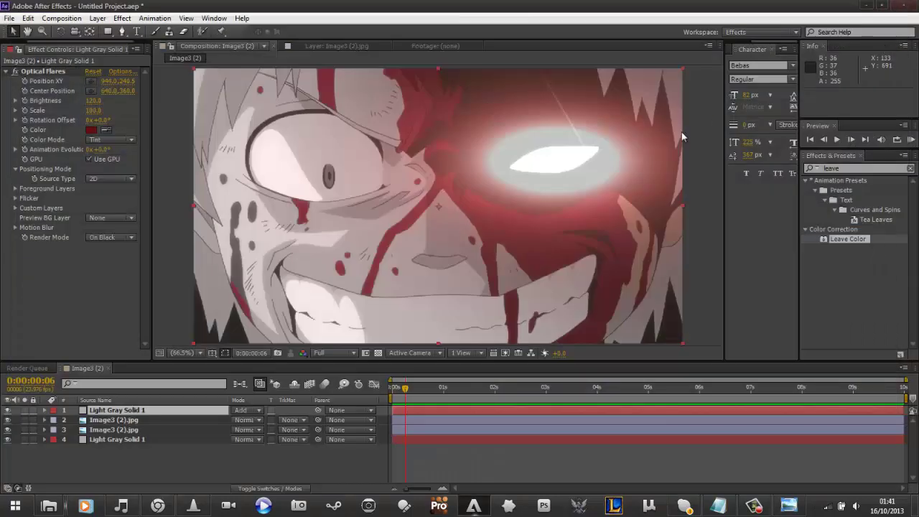
left_click(91, 129)
left_click_drag(124, 131, 2, 4)
key("Return")
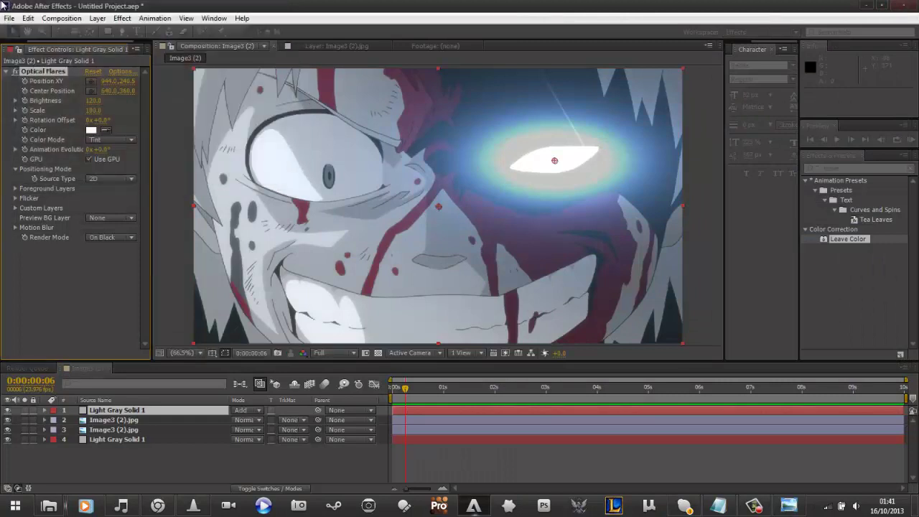
left_click_drag(92, 100, 87, 99)
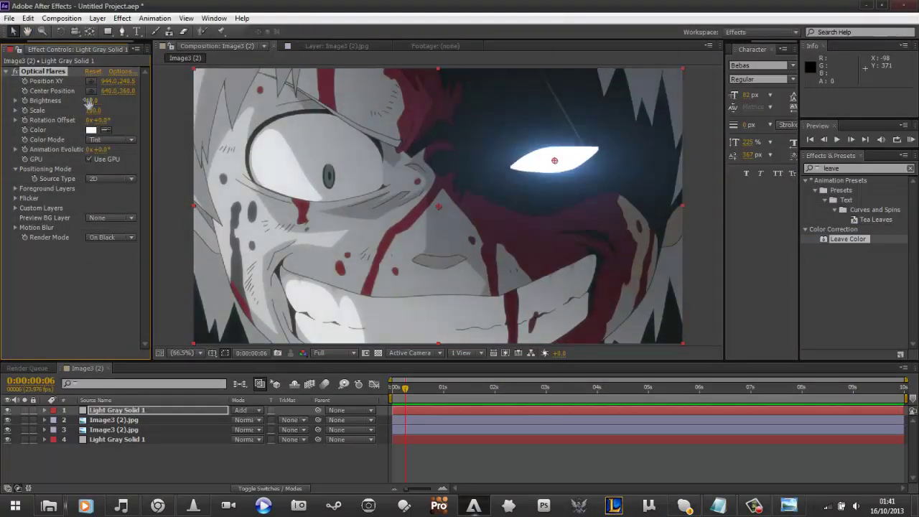
left_click(716, 139)
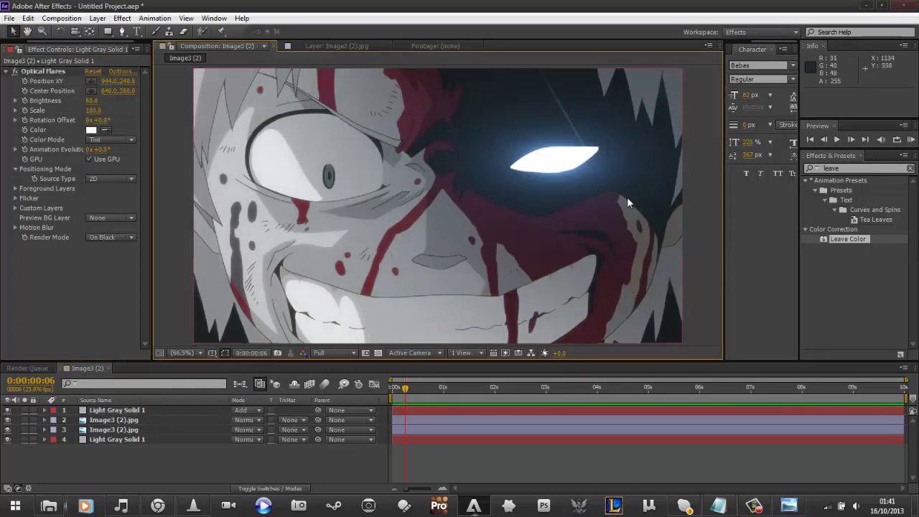
Lower Leave Color tolerance to about 11.8% and match colours Using Hue.
left_click(121, 424)
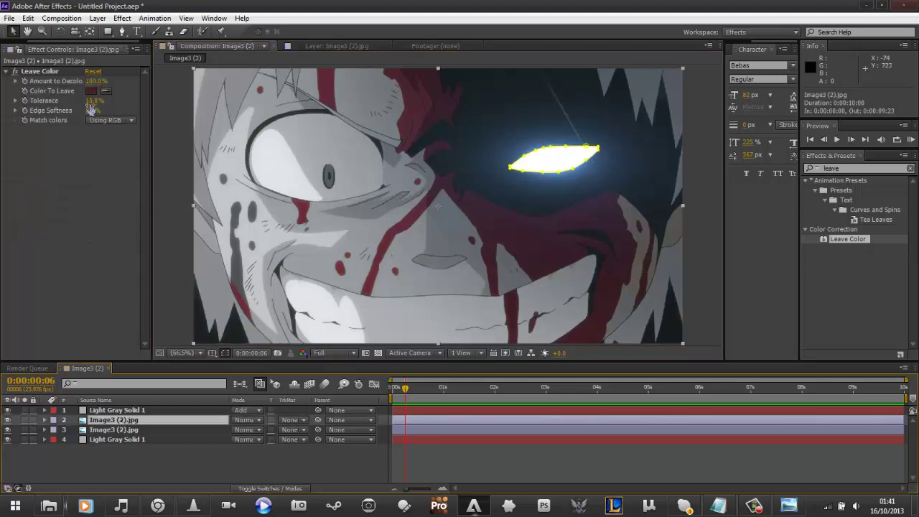
left_click_drag(91, 101, 90, 104)
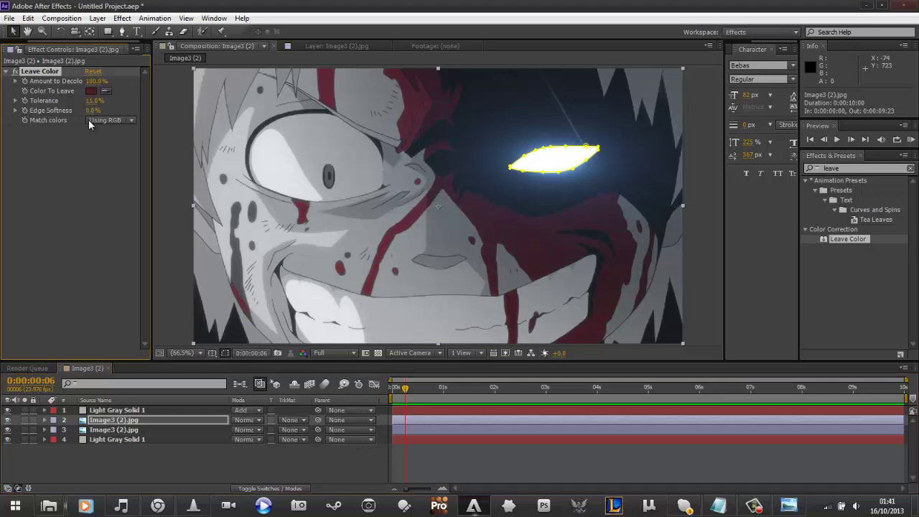
left_click(102, 120)
left_click(116, 143)
left_click_drag(626, 392, 473, 397)
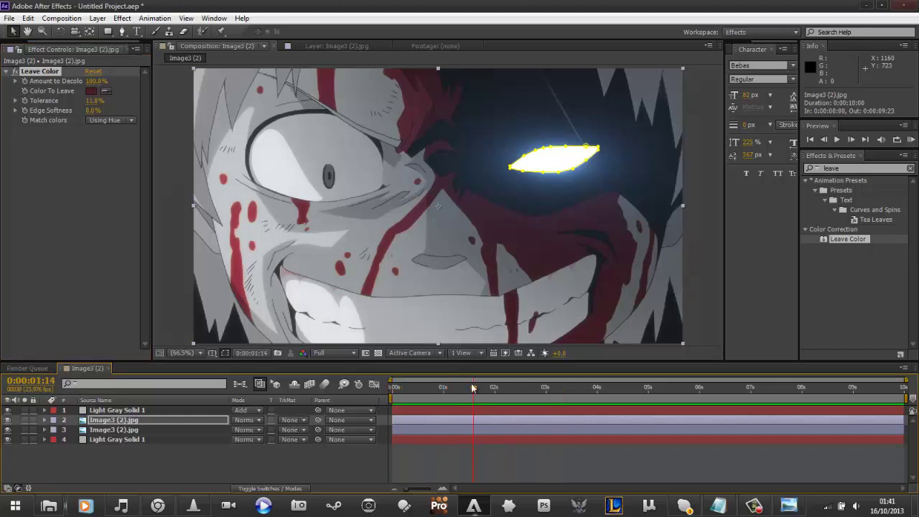
left_click(682, 119)
left_click(696, 121)
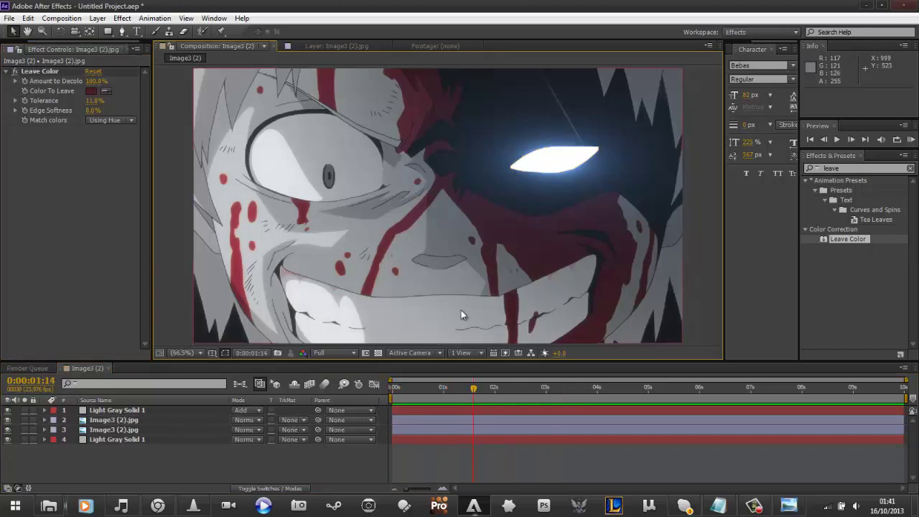
left_click(448, 387)
left_click(789, 505)
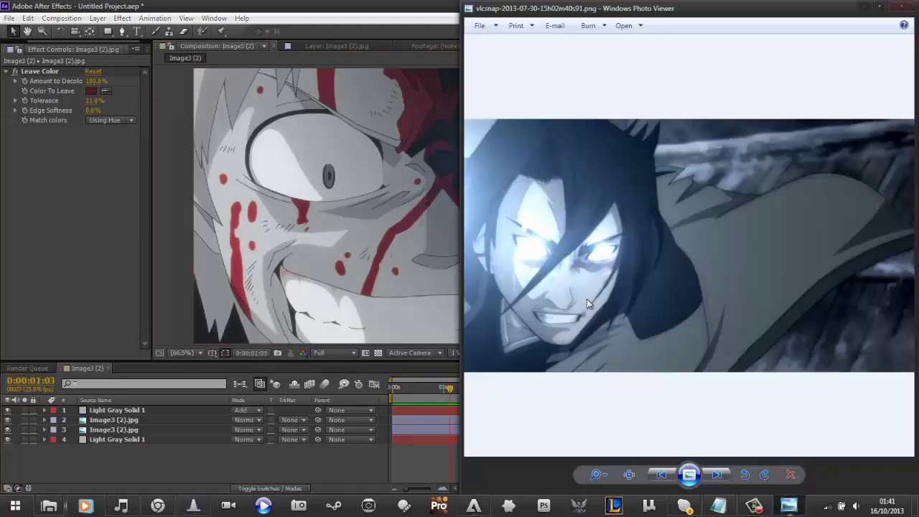
left_click(374, 6)
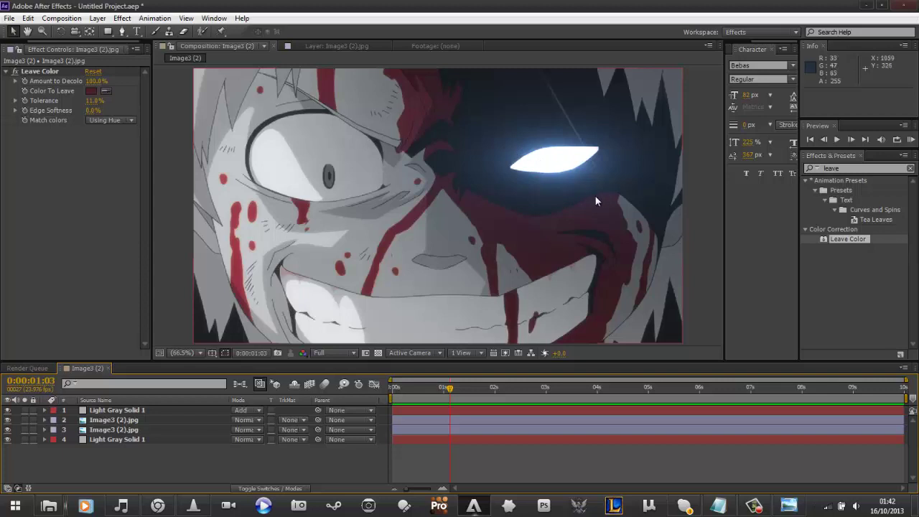
Drag the Composition/Character panel divider left to widen the text formatting settings.
left_click(701, 156)
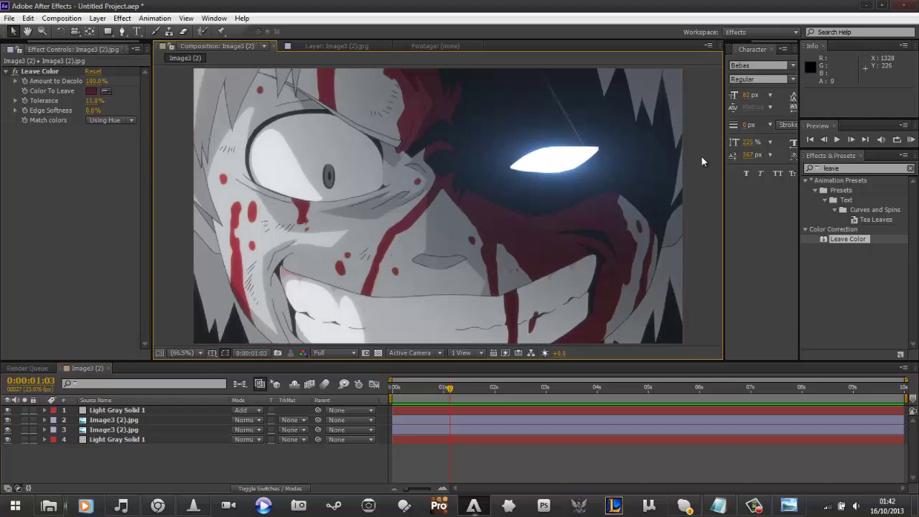
left_click(760, 508)
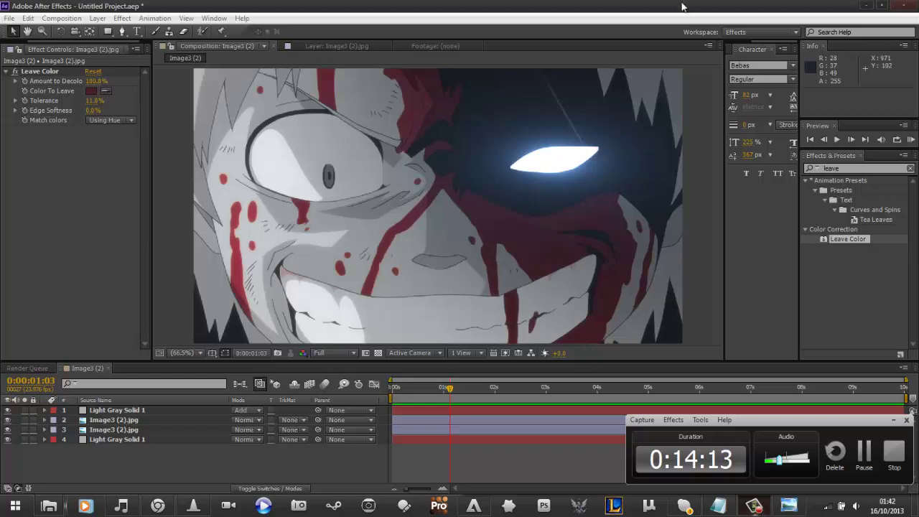
left_click_drag(729, 96, 687, 92)
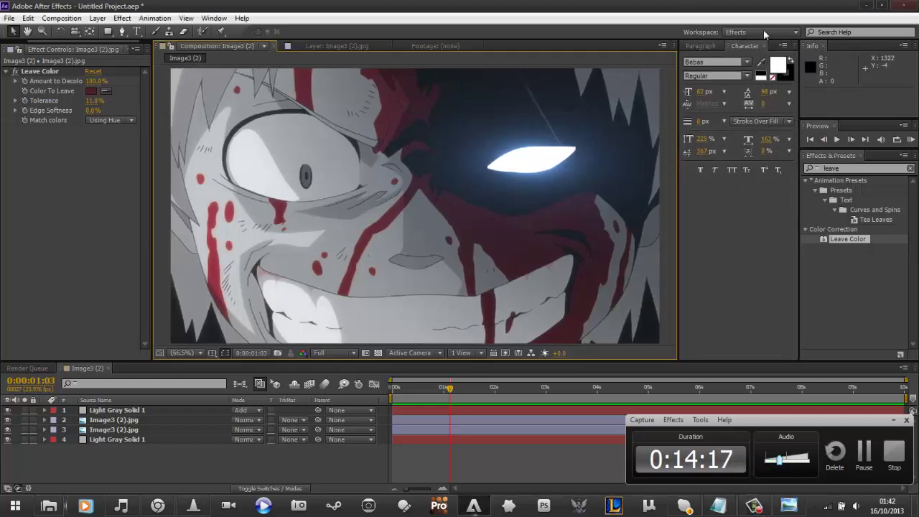